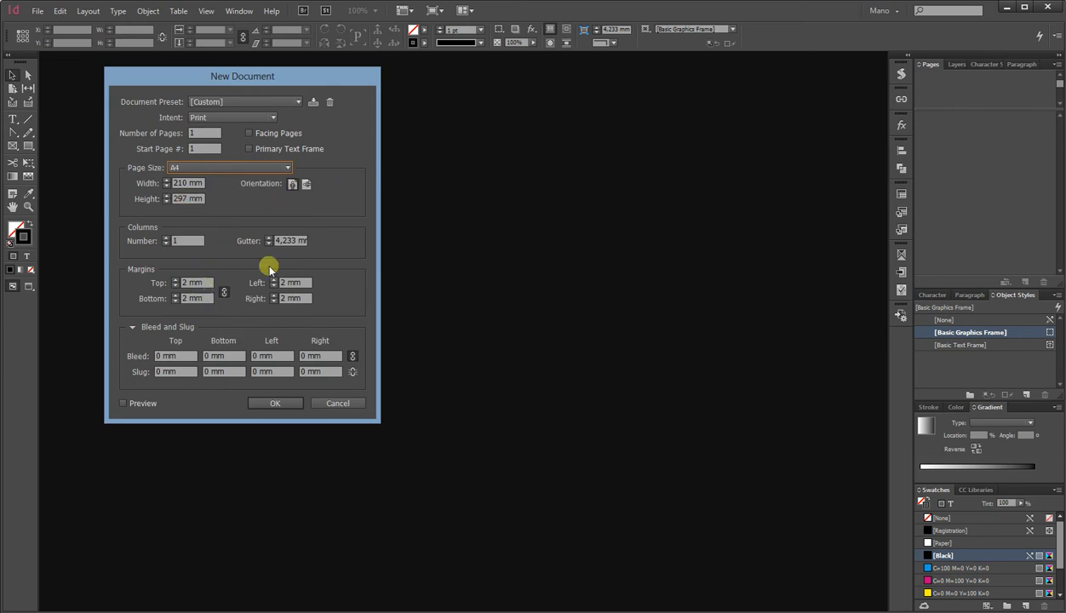
Create a one-page portrait document 99 mm wide and 210 mm high with 5 mm margins and 2 mm bleed.
click(191, 200)
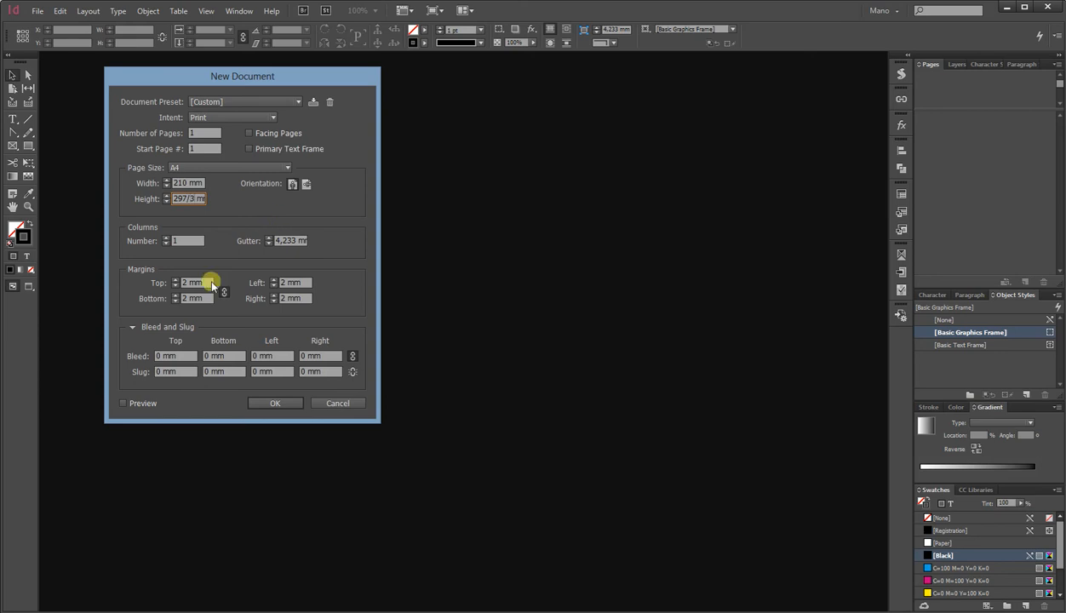
click(191, 183)
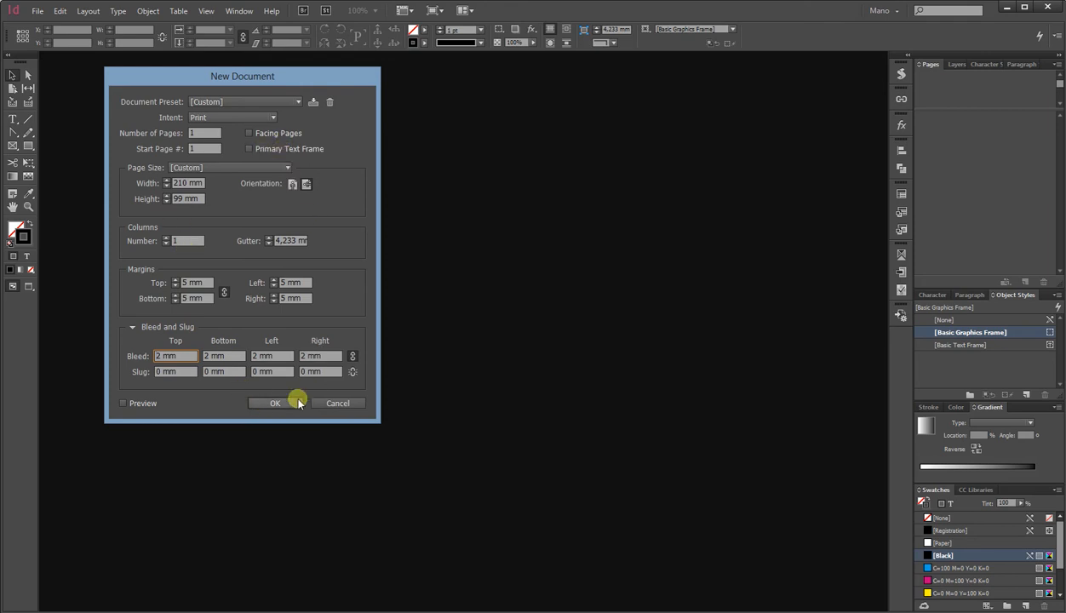
click(292, 184)
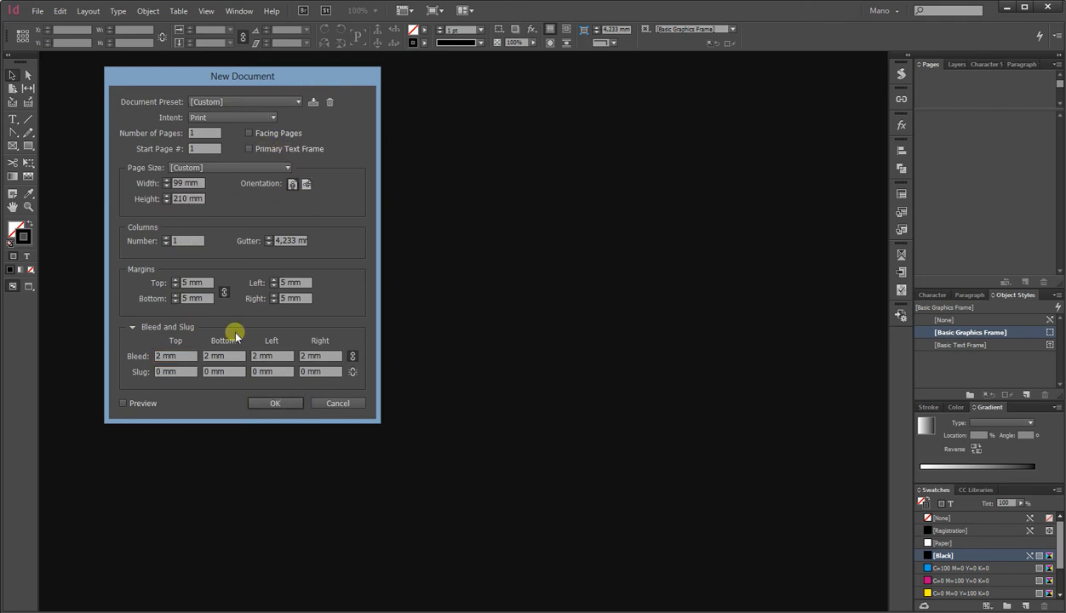
click(274, 406)
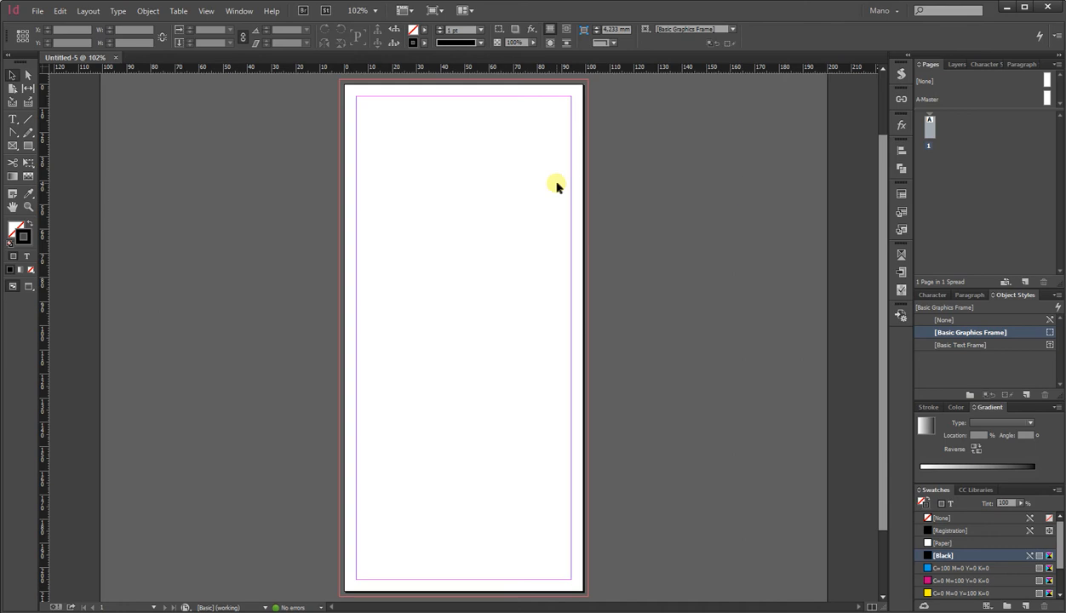
Add two more pages and turn off Allow Document Pages to Shuffle.
click(1026, 282)
click(1026, 282)
right_click(924, 206)
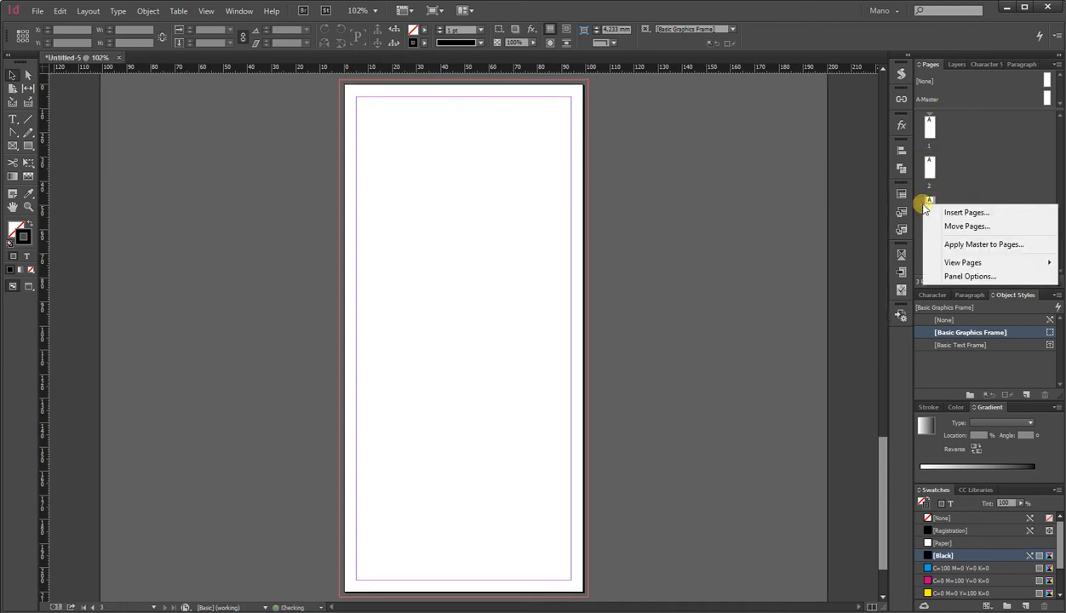
right_click(928, 203)
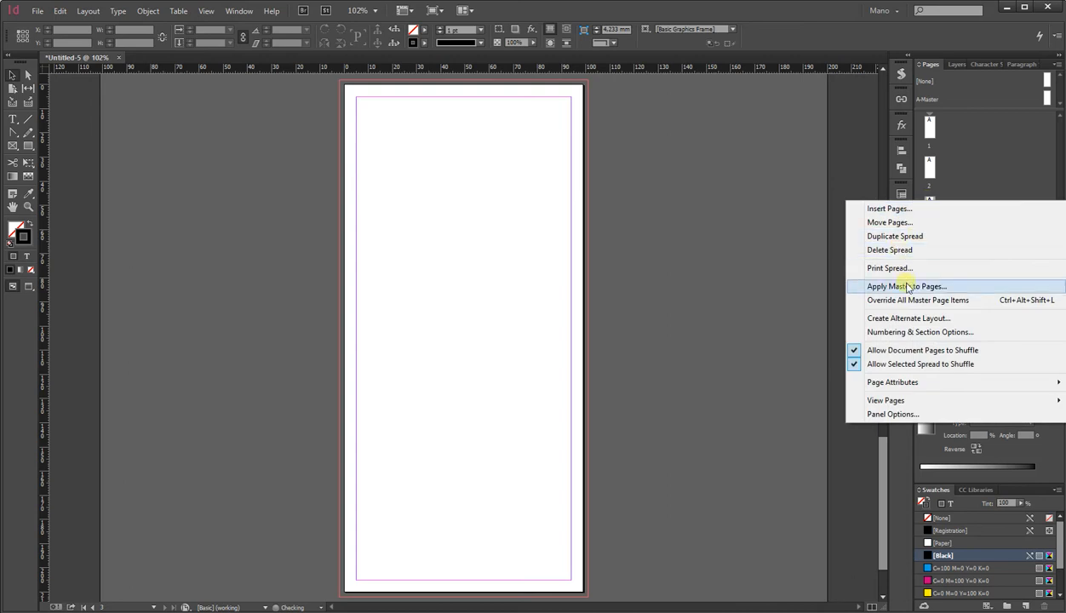
click(860, 349)
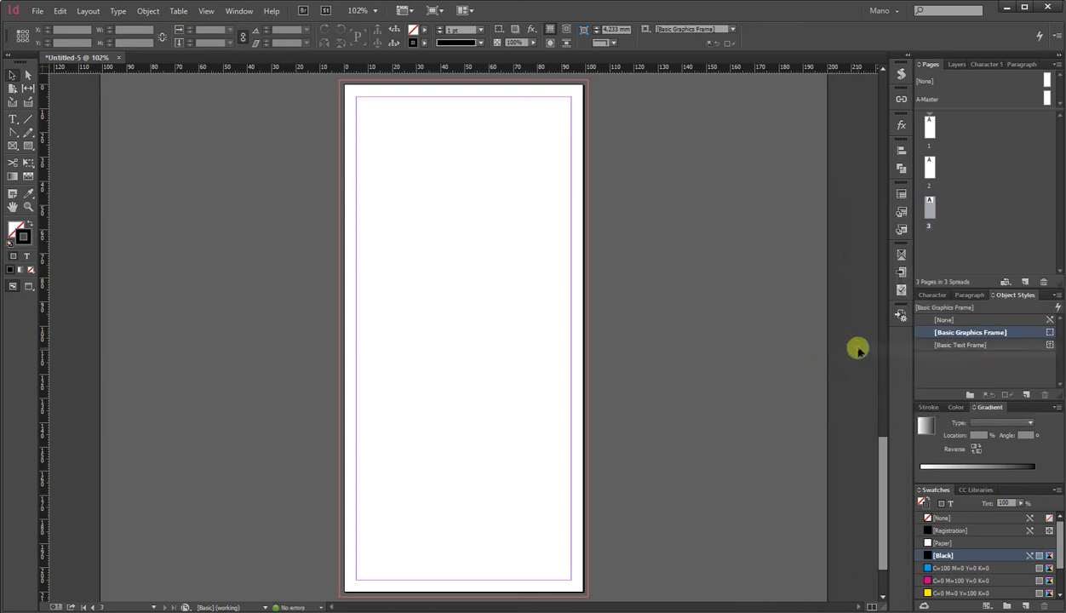
Move the third page beside the others to form a three-page spread, then duplicate that spread.
drag(928, 170, 945, 132)
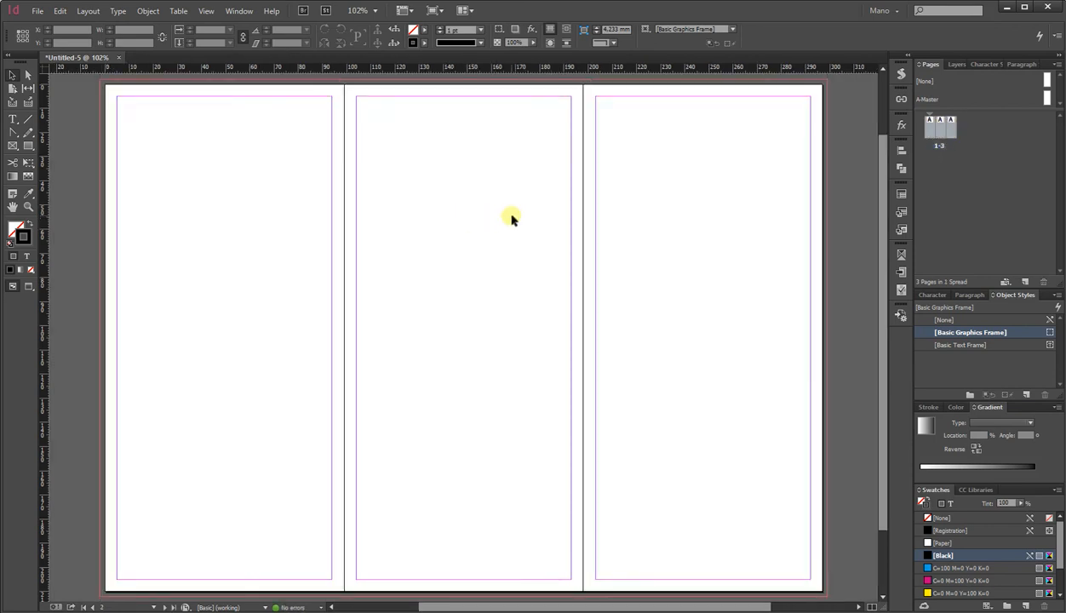
right_click(940, 149)
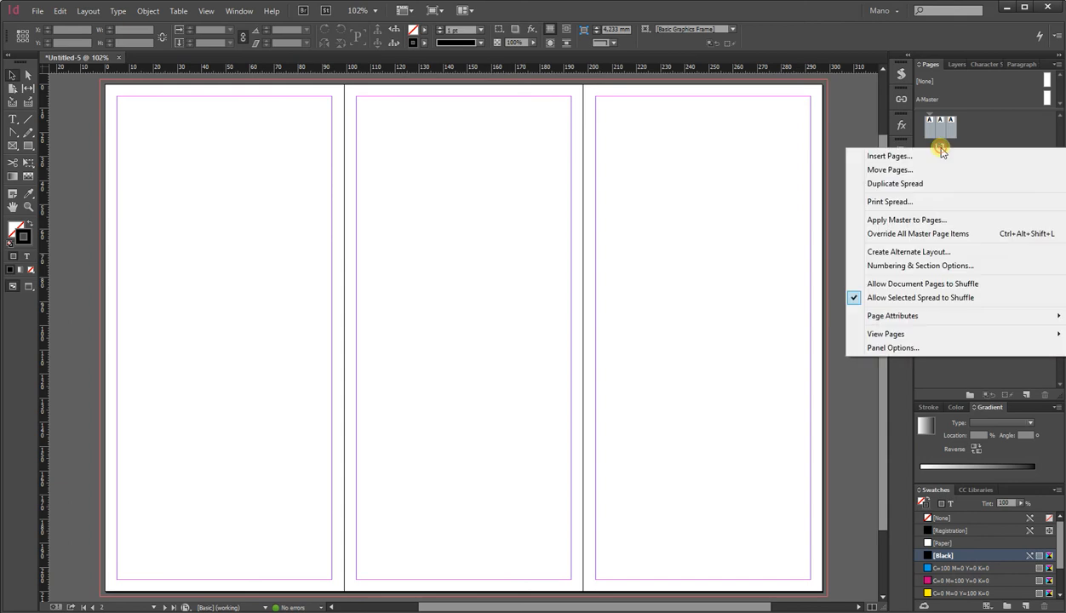
click(923, 180)
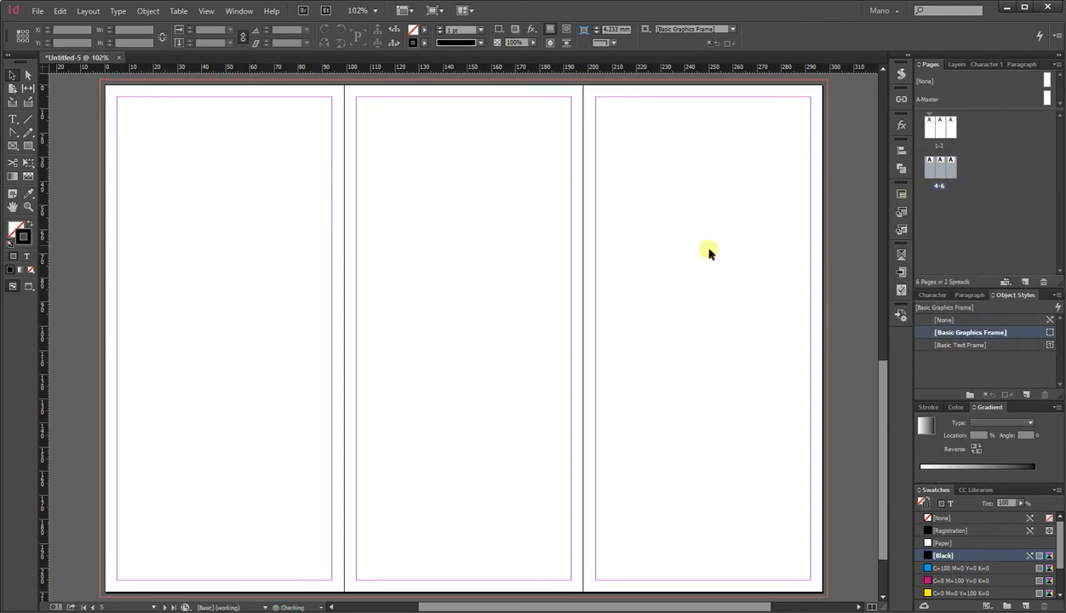
With the Page tool, set the first page's width to 96 mm.
scroll(614, 311, down, 2)
scroll(613, 312, up, 1)
scroll(616, 314, up, 15)
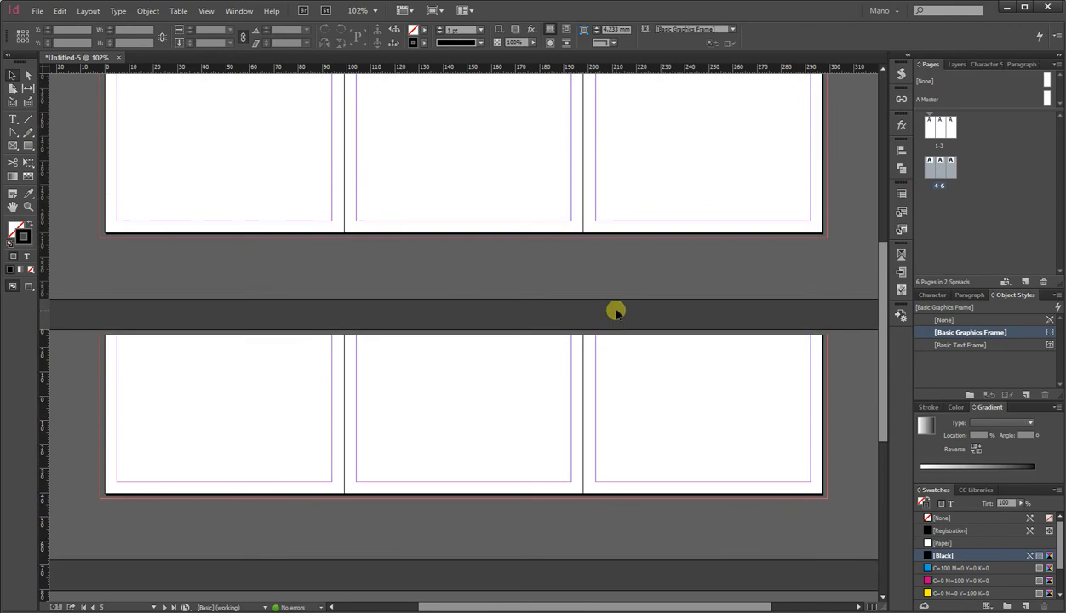
scroll(616, 315, down, 2)
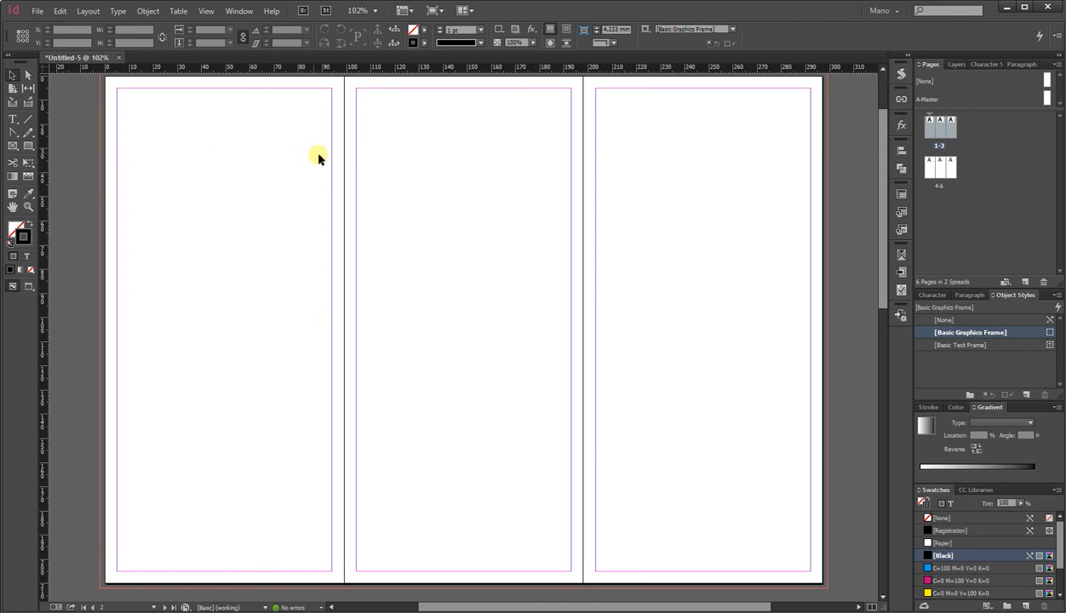
click(12, 89)
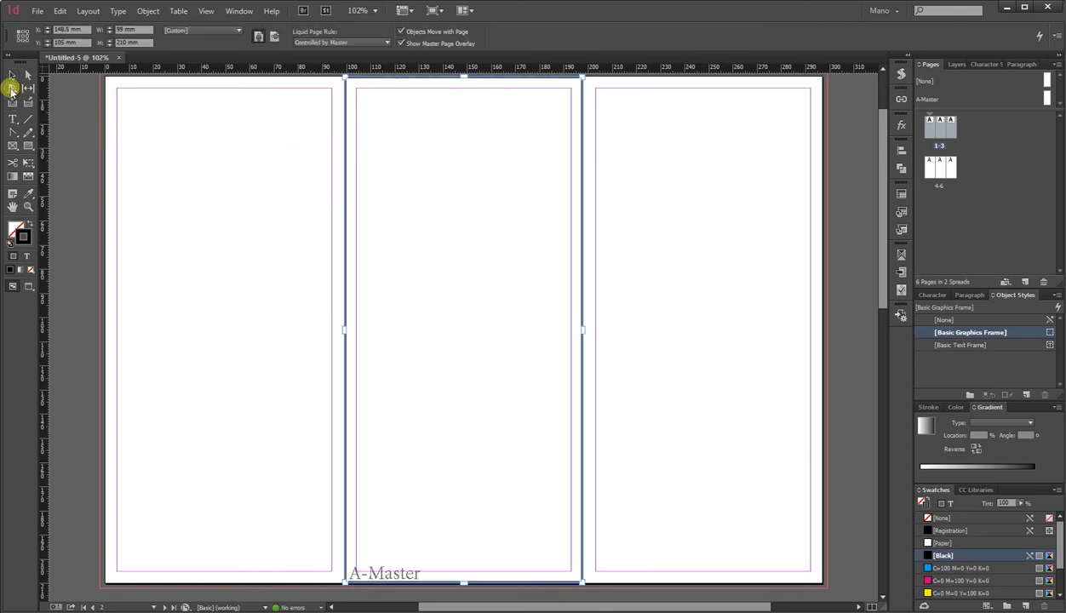
click(223, 142)
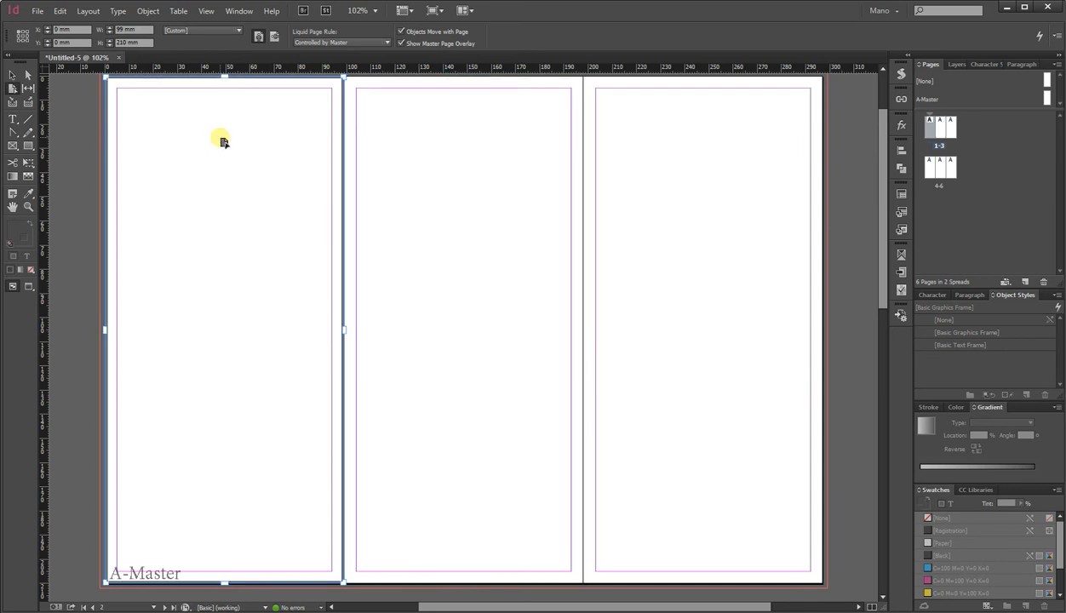
click(109, 32)
click(109, 33)
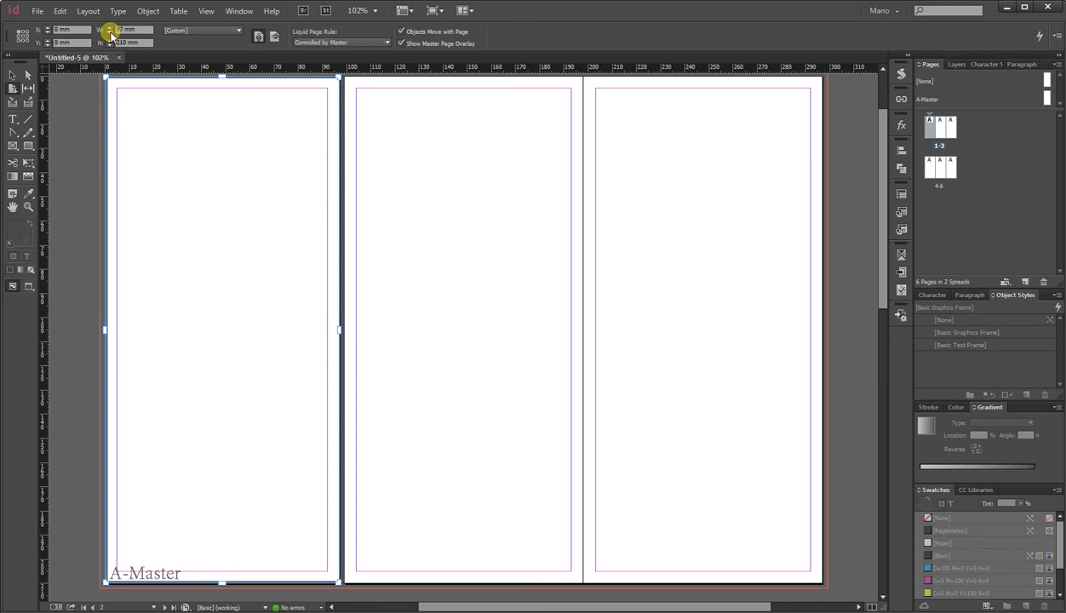
click(109, 32)
click(247, 152)
click(256, 154)
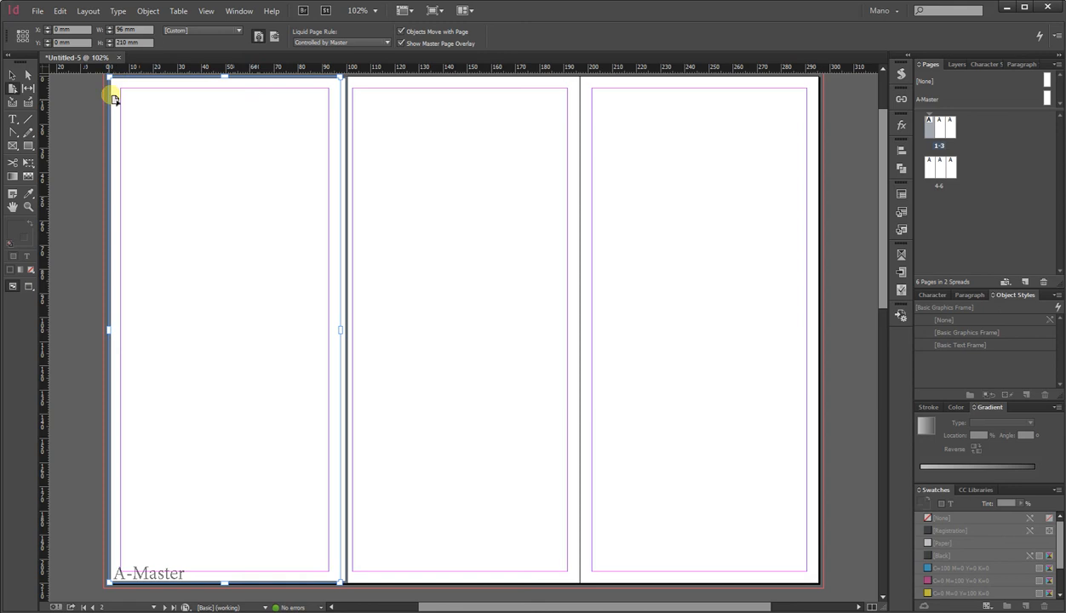
click(103, 123)
Set the sixth page's width to 96 mm as well.
scroll(272, 236, down, 5)
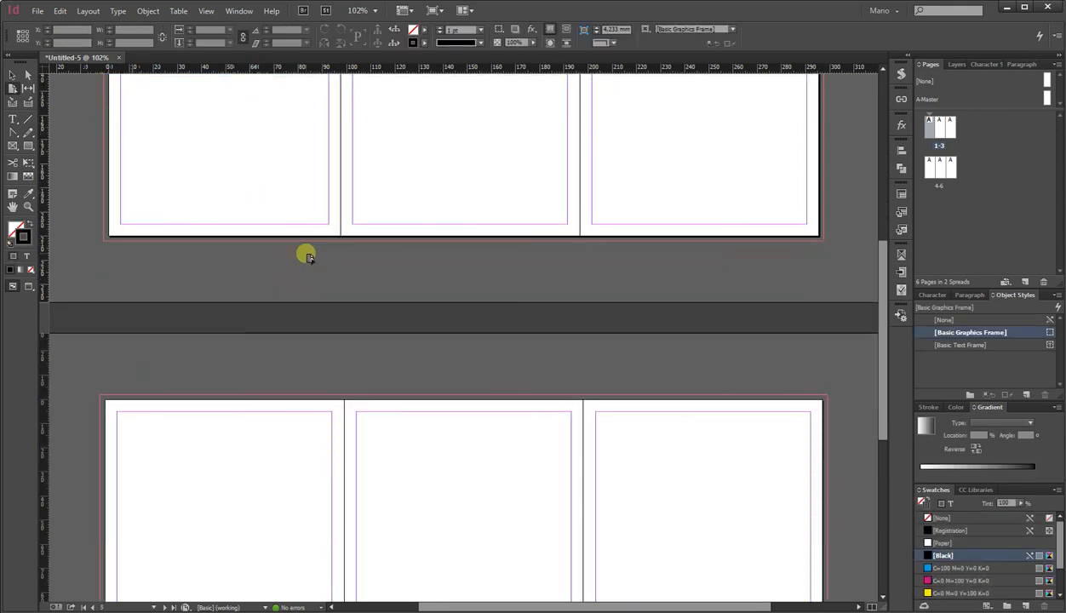
click(742, 445)
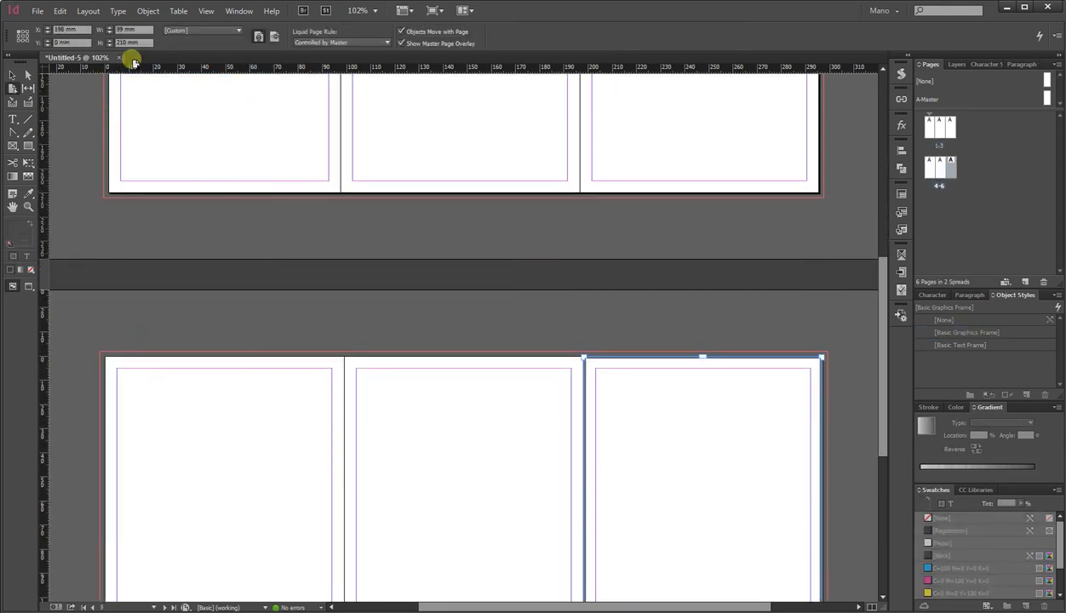
scroll(405, 347, down, 3)
click(108, 34)
click(108, 34)
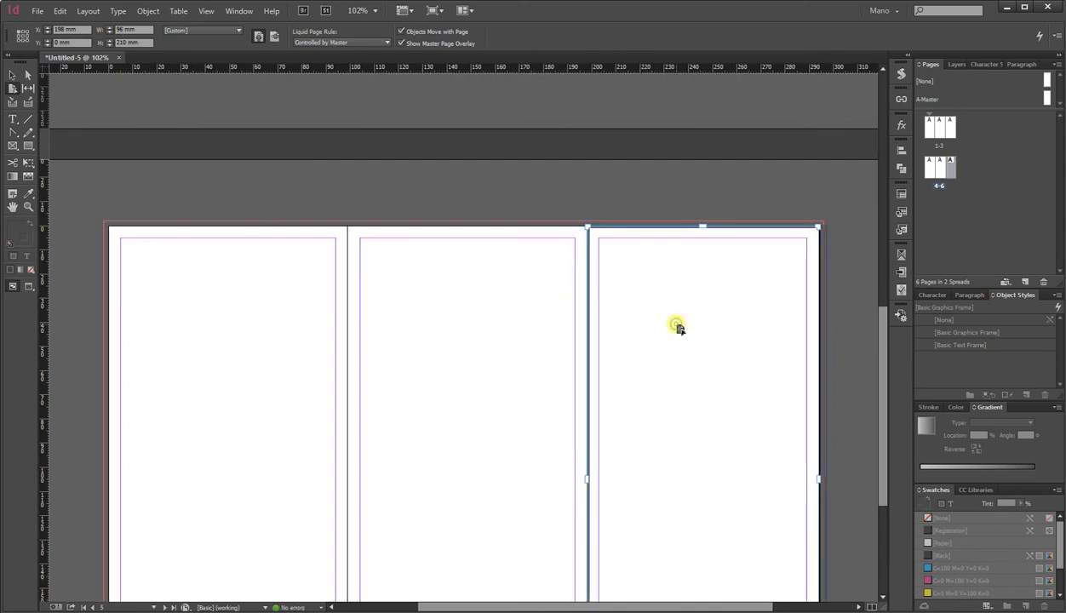
click(511, 237)
click(605, 253)
scroll(595, 315, up, 10)
click(12, 74)
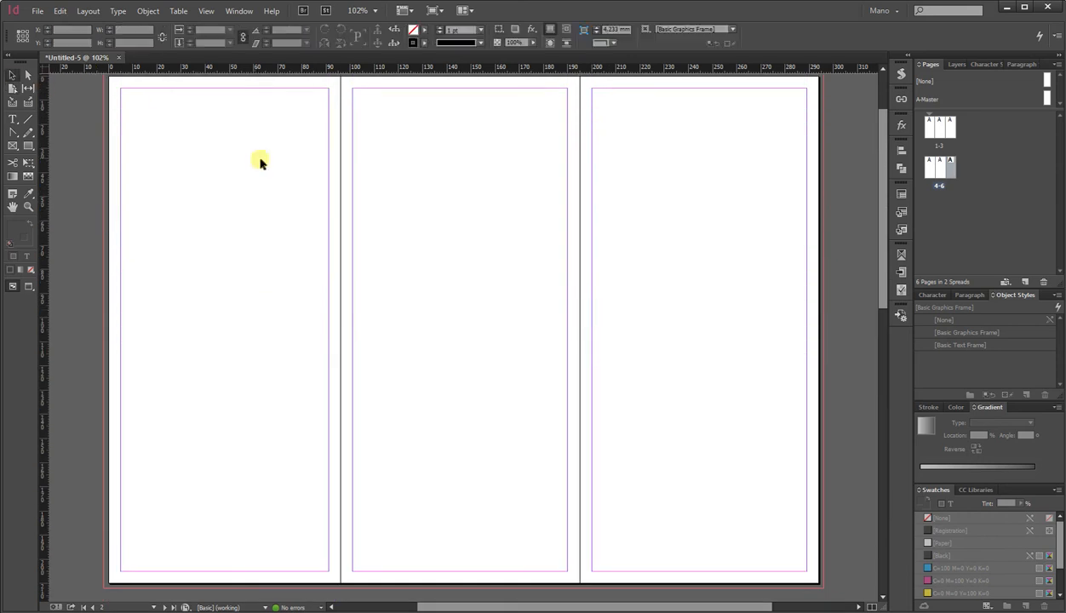
Draw a text frame near the top of the first page and type 96.
scroll(349, 218, down, 3)
scroll(352, 219, down, 5)
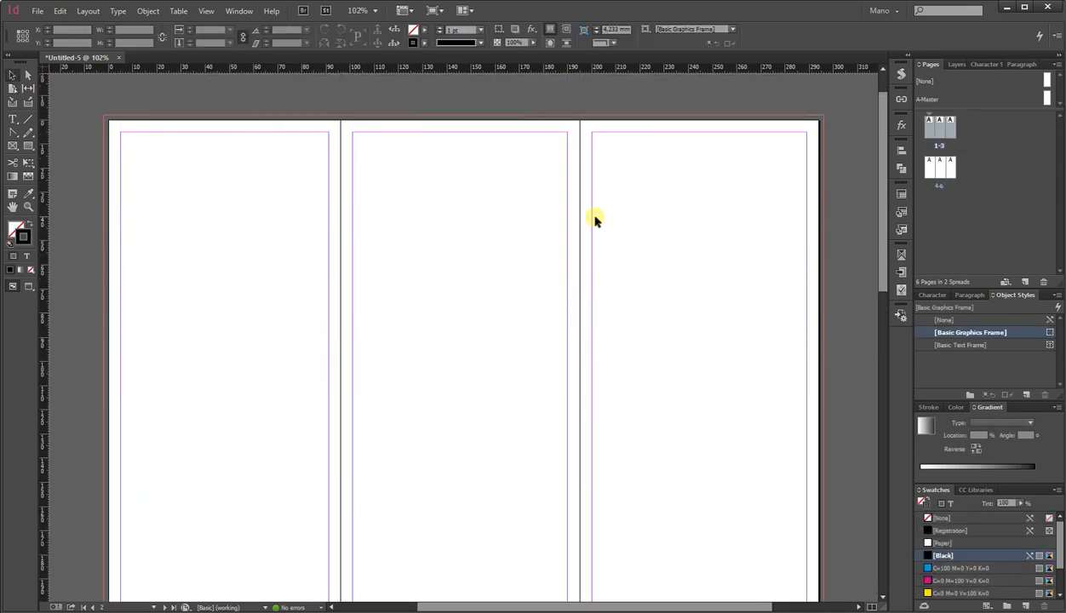
scroll(595, 219, down, 1)
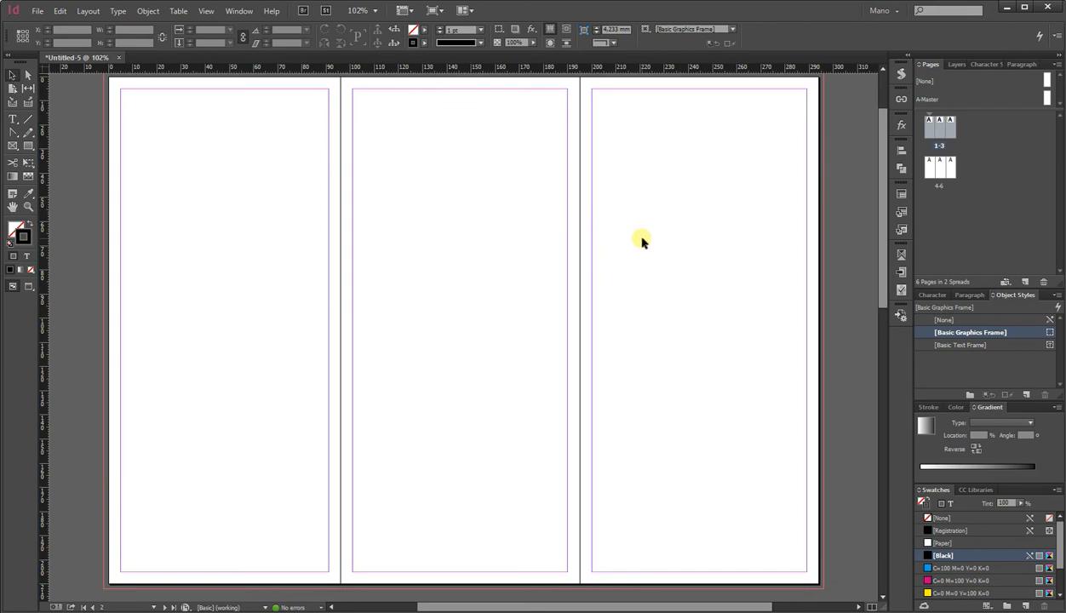
alt+scroll(641, 242, down, 1)
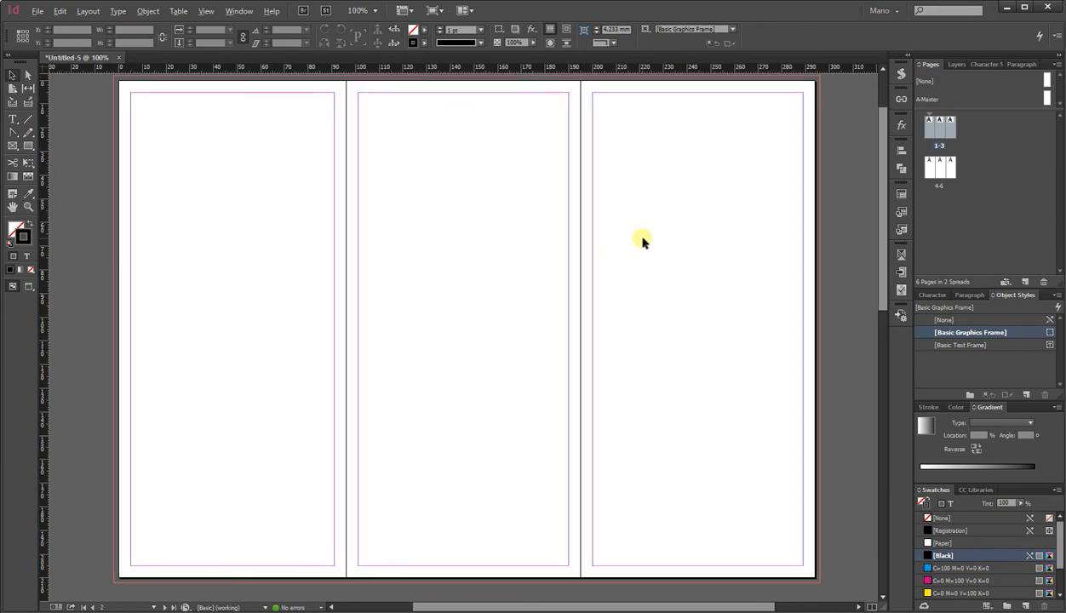
click(12, 118)
drag(159, 178, 325, 252)
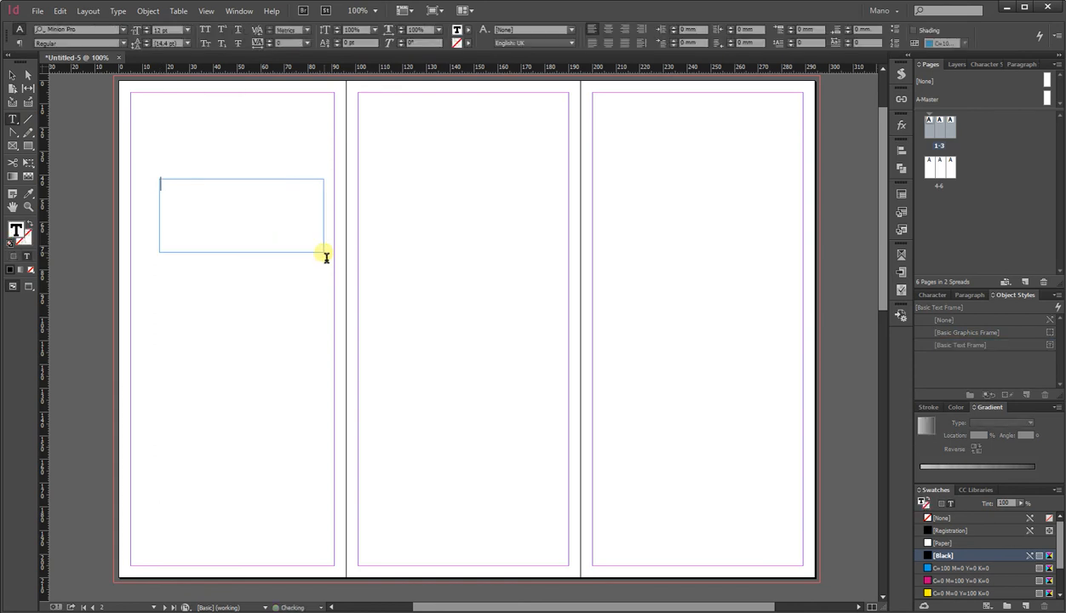
text(96)
Enlarge the frame's font size and complete the label to read 96 mm.
click(12, 75)
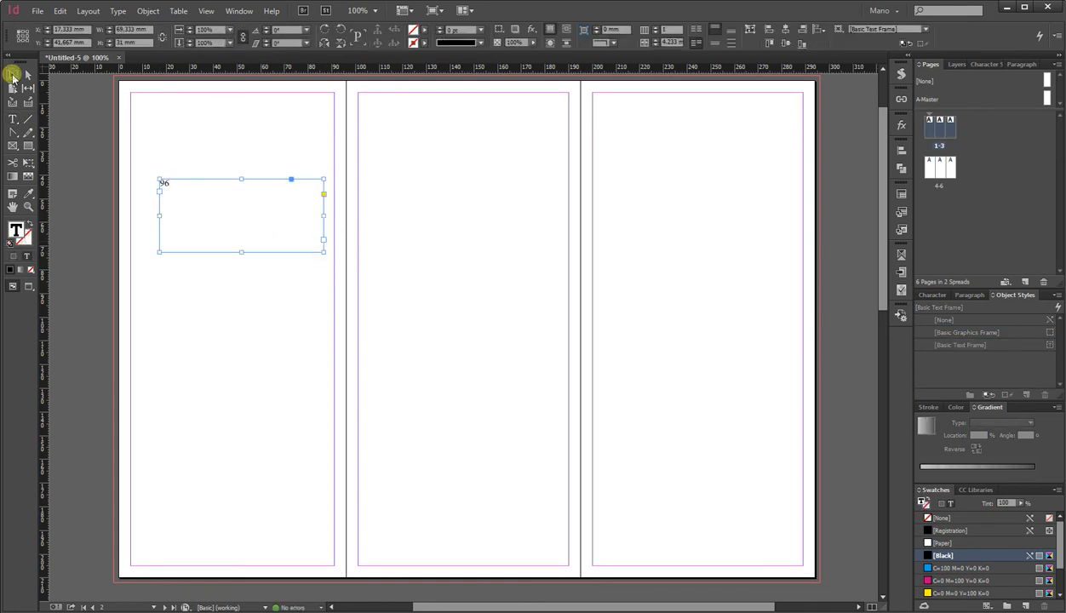
click(930, 296)
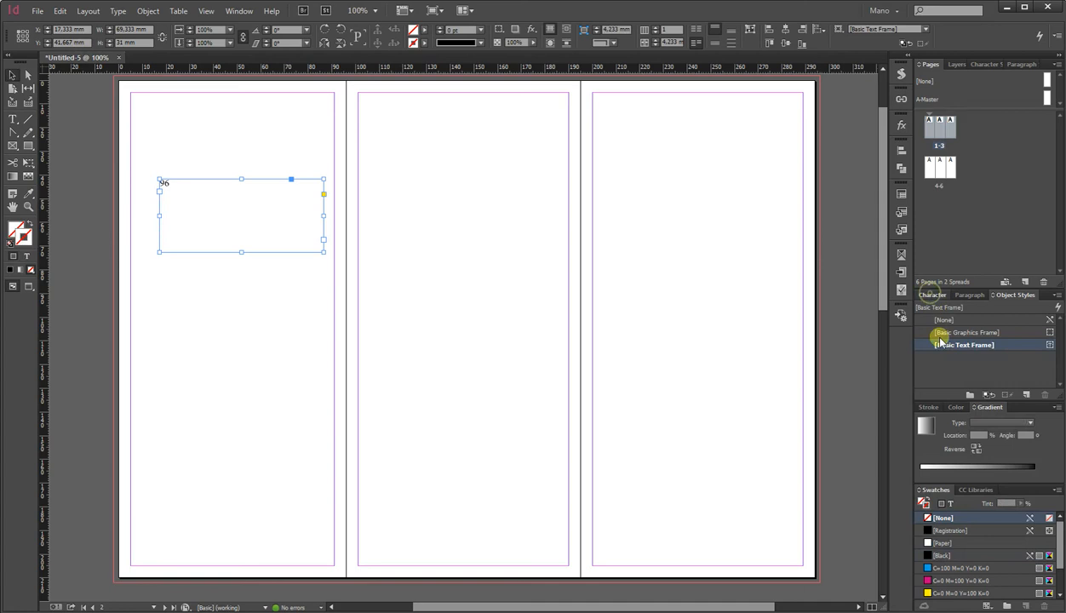
key(Return)
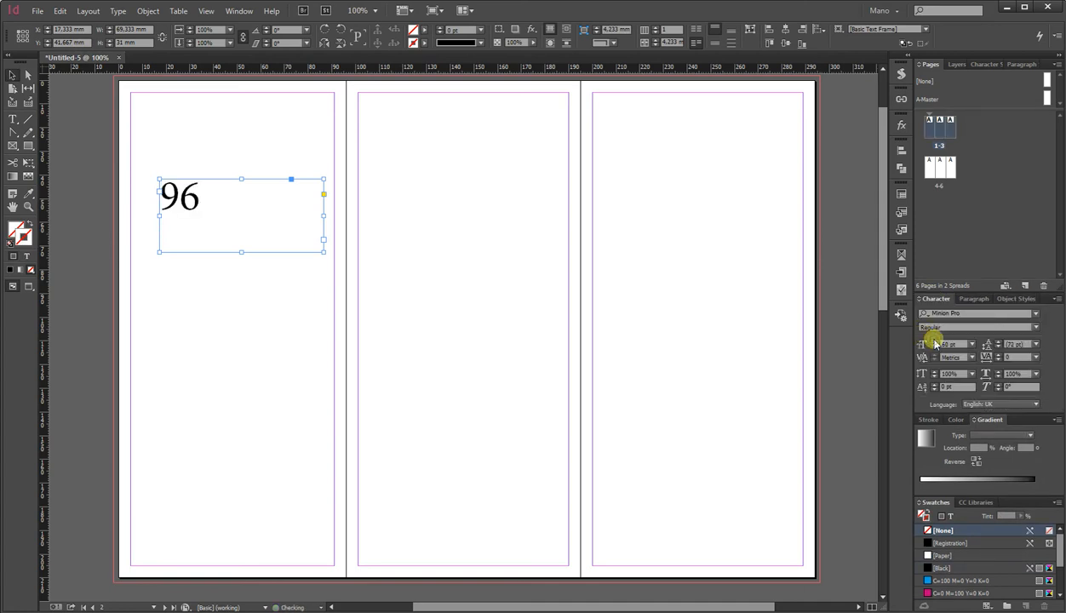
double_click(230, 219)
text(mm)
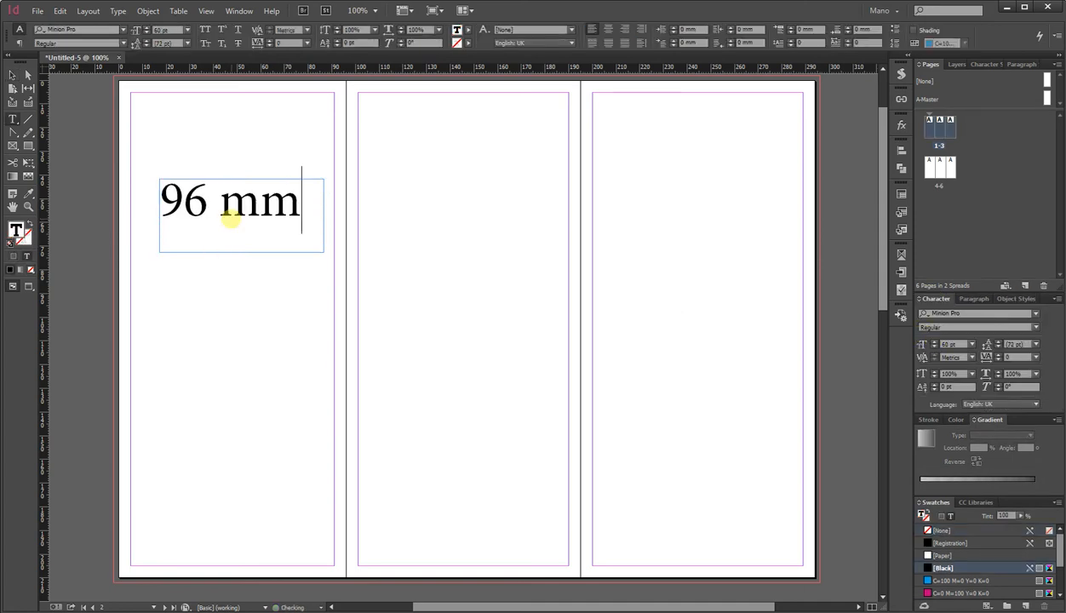
Duplicate the label onto the second and third pages and change both copies to 99 mm.
click(13, 75)
drag(241, 230, 737, 233)
double_click(713, 209)
double_click(698, 205)
text(99)
double_click(426, 202)
text(99)
Copy all three labels and paste them in place on the second spread.
click(17, 86)
drag(209, 285, 785, 205)
scroll(547, 282, down, 5)
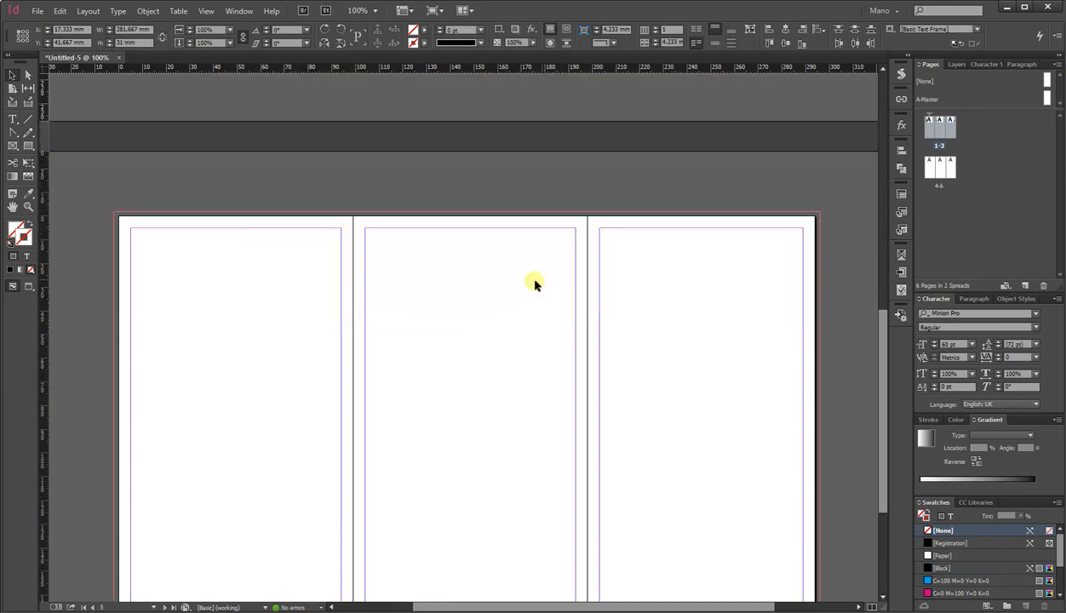
right_click(435, 296)
click(483, 317)
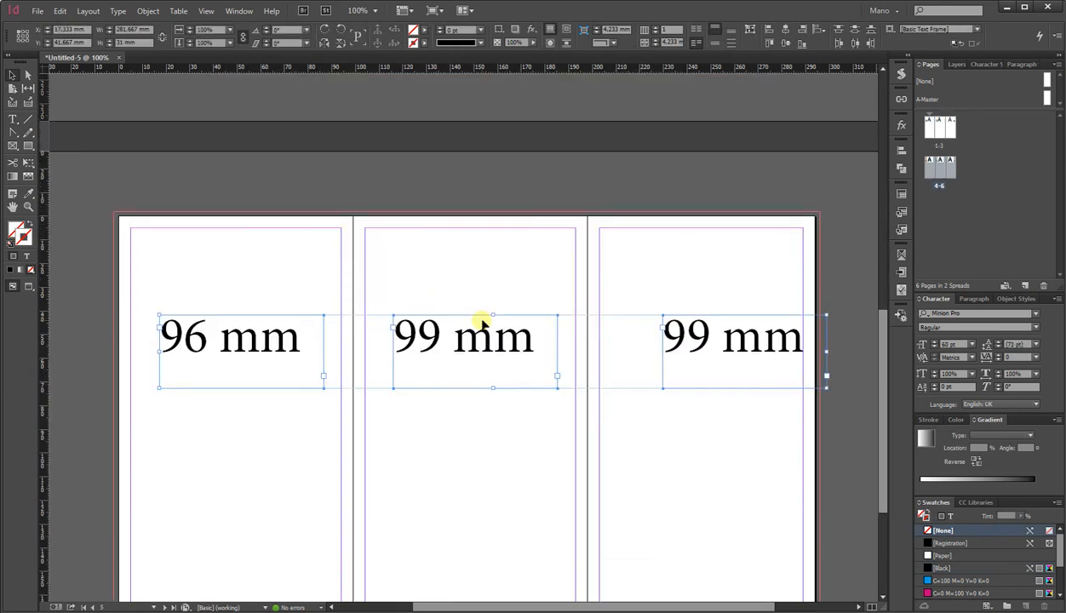
Move the 96 mm label to the sixth page and a 99 mm label to the fourth page.
scroll(480, 322, down, 1)
click(481, 326)
drag(238, 282, 727, 281)
click(459, 368)
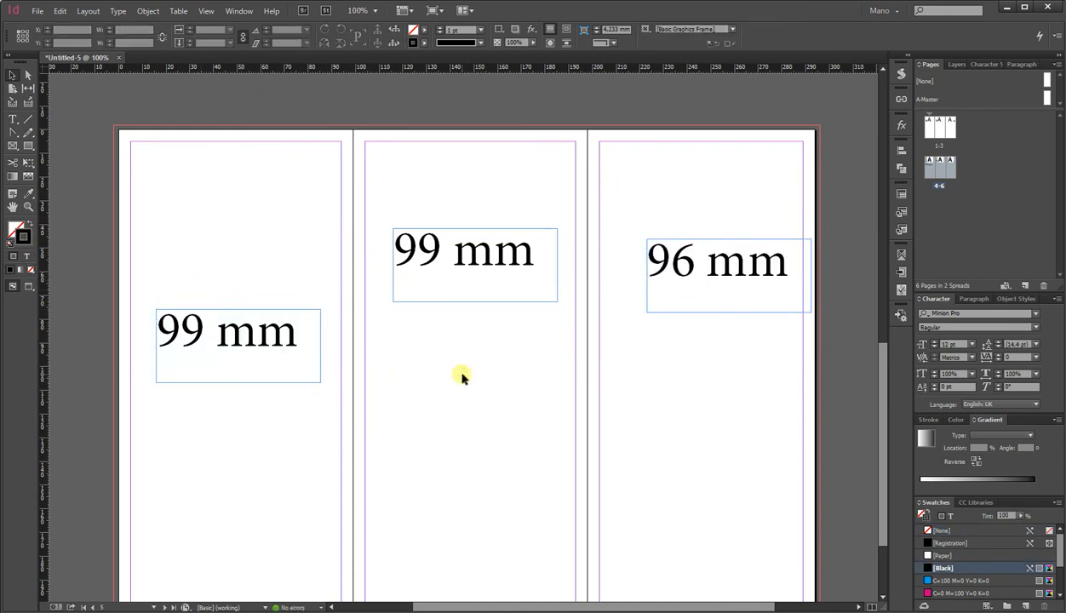
Select the panel labels on the second and first spreads to check them.
click(269, 347)
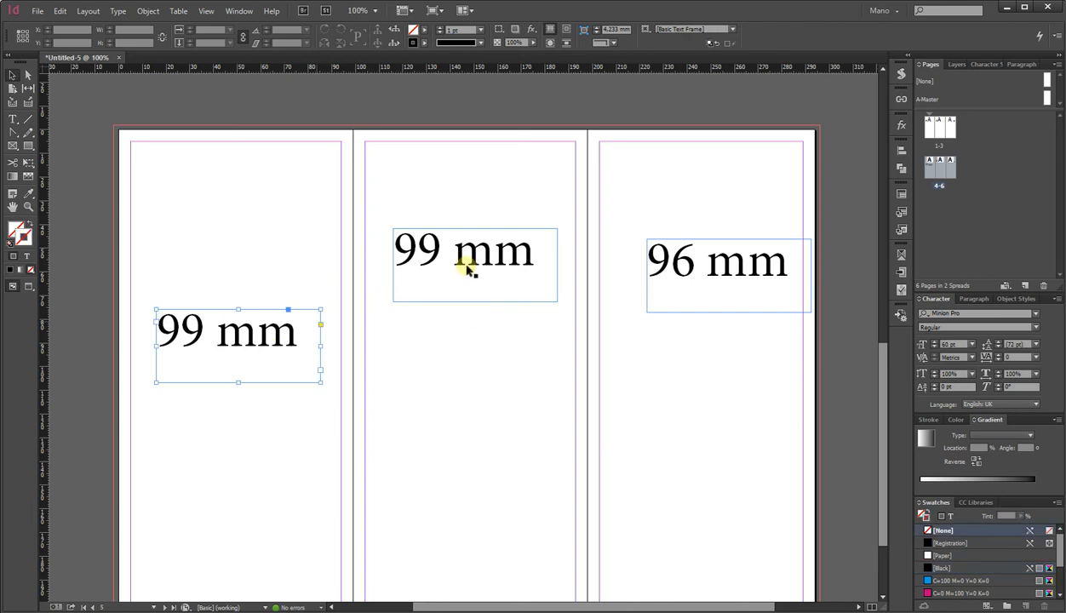
click(469, 267)
click(725, 287)
scroll(593, 369, up, 10)
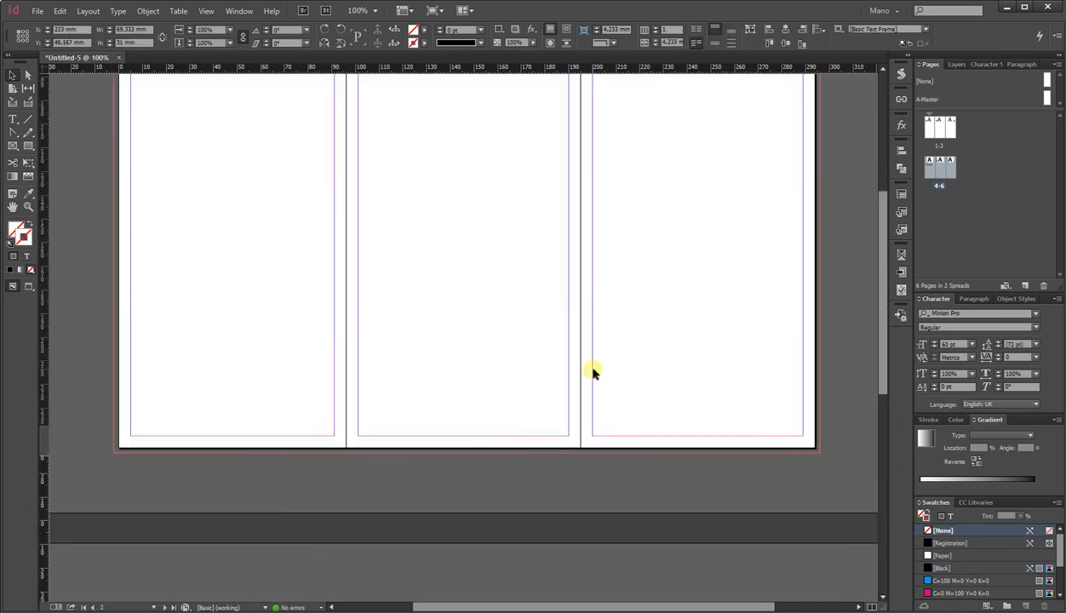
click(707, 264)
click(442, 252)
click(230, 257)
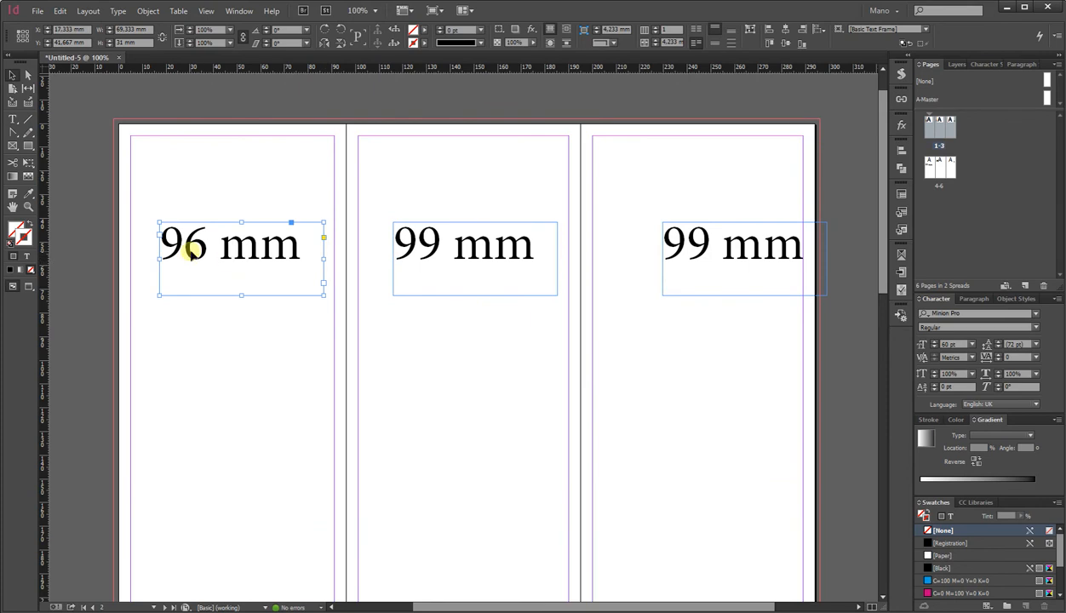
Change the first page's label to 97 mm and then back to 96 mm.
double_click(194, 248)
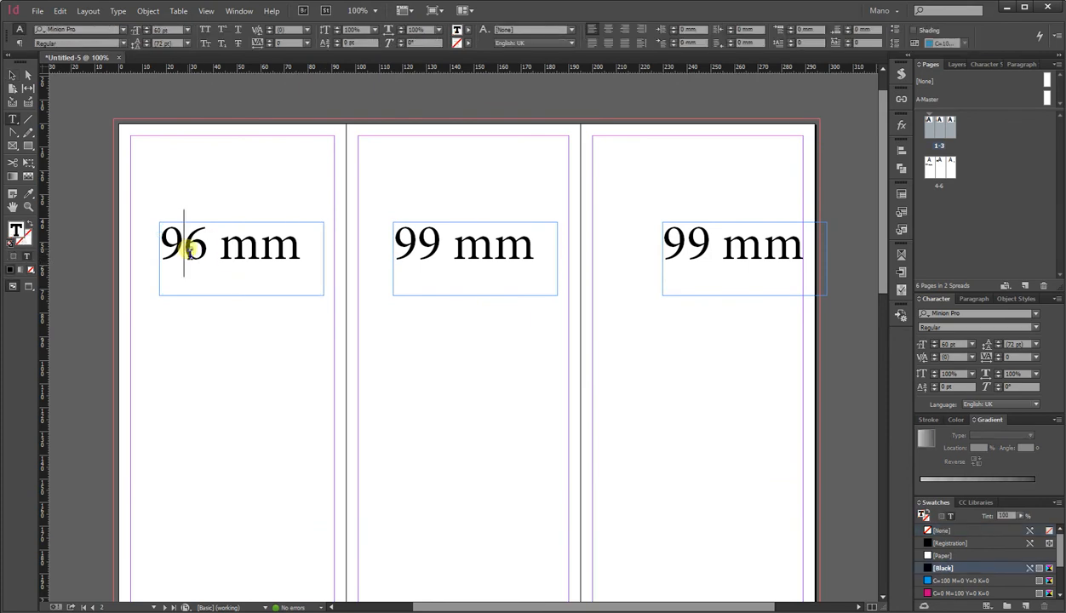
drag(193, 247, 216, 251)
text(7)
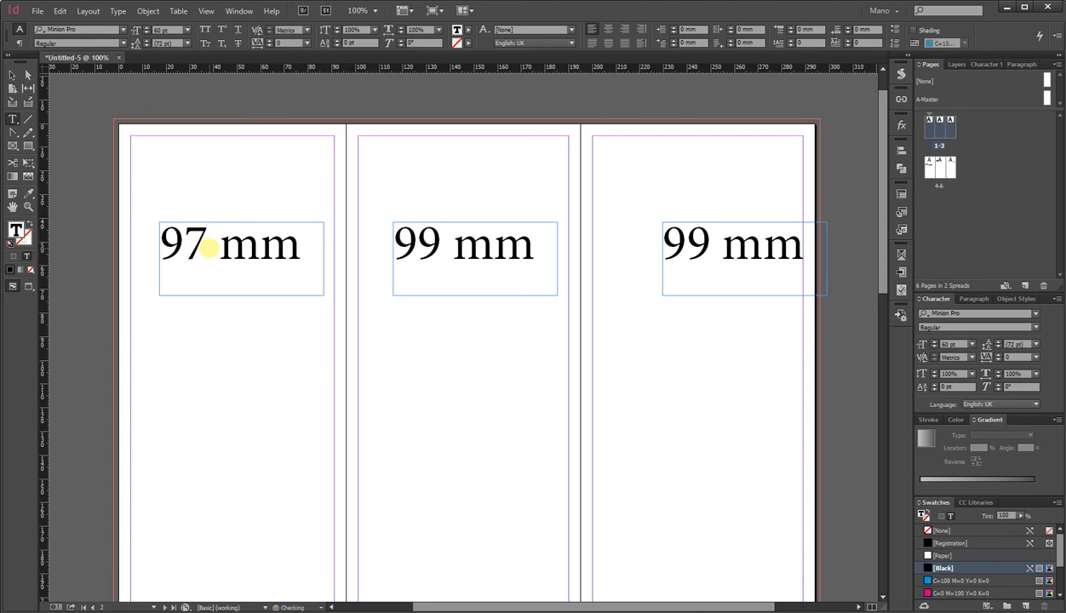
key(BackSpace)
text(6)
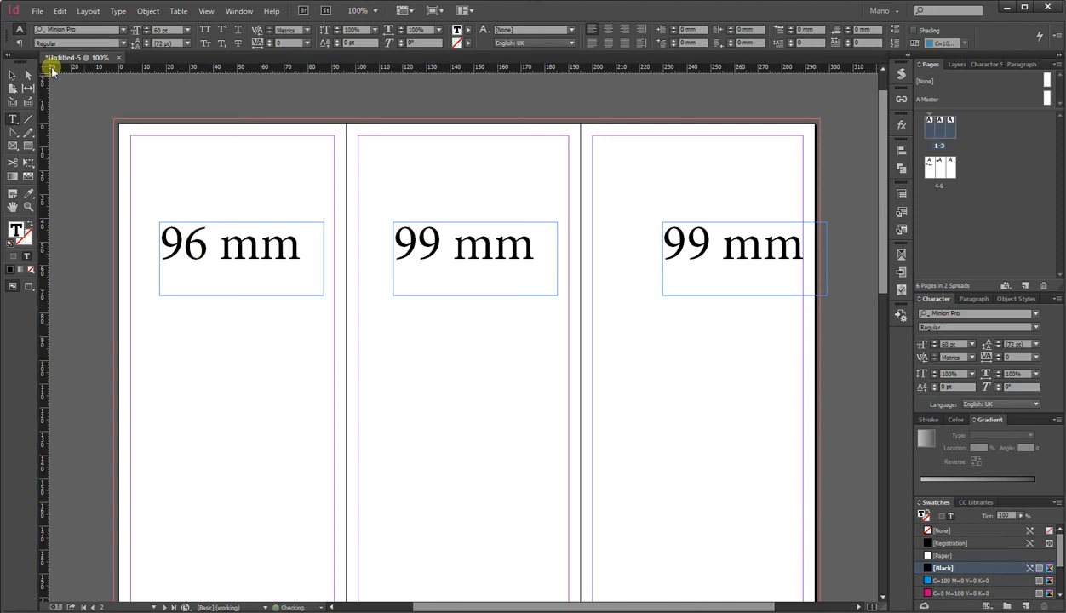
click(12, 73)
click(230, 171)
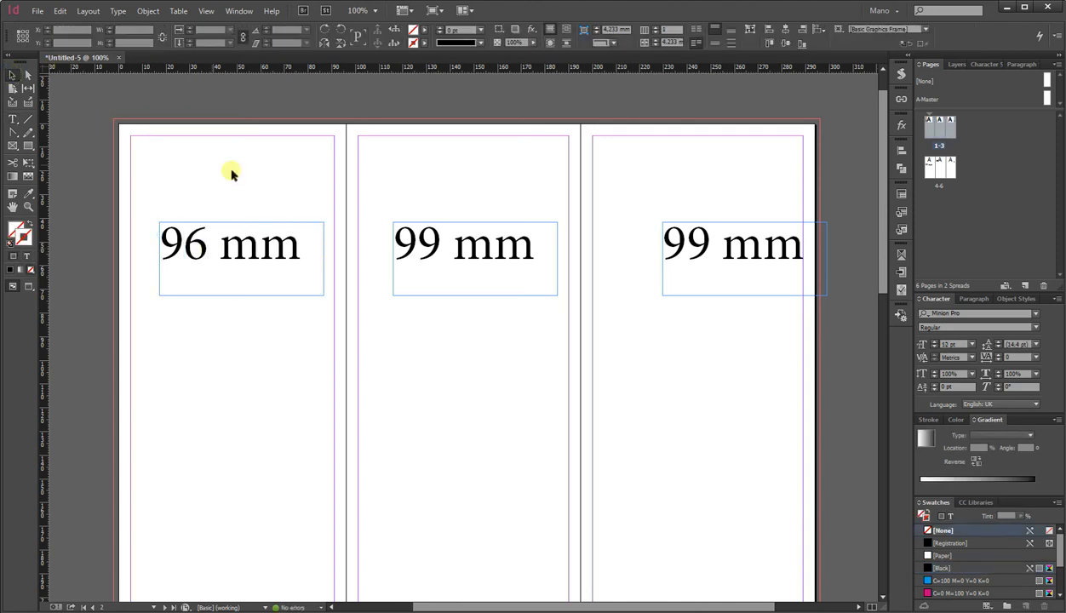
drag(269, 184, 689, 267)
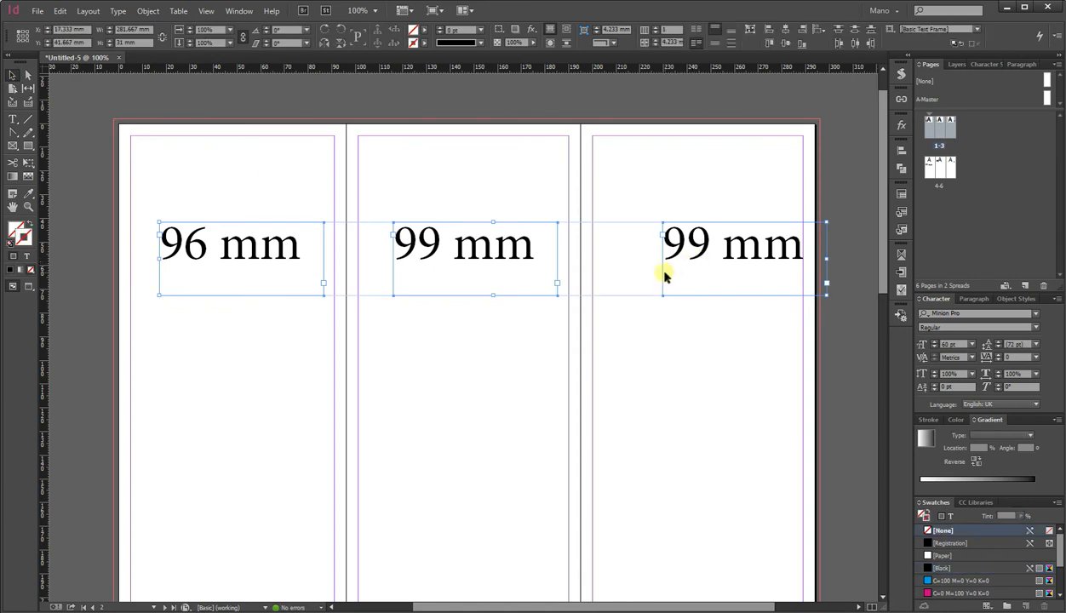
scroll(747, 245, up, 1)
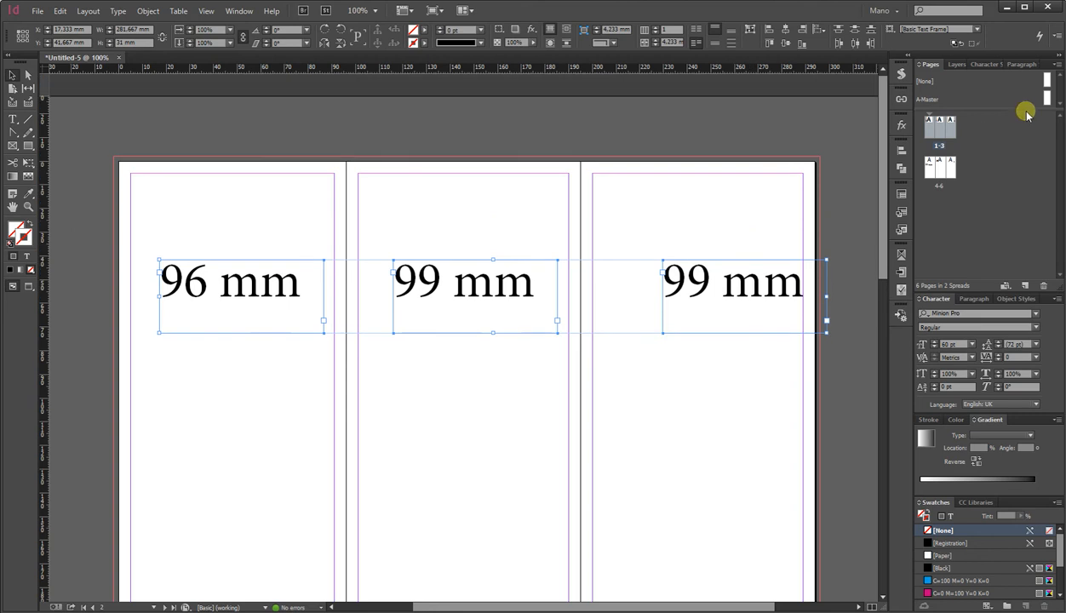
Open the A-Master and set all four of its margins to 7 mm.
double_click(1048, 99)
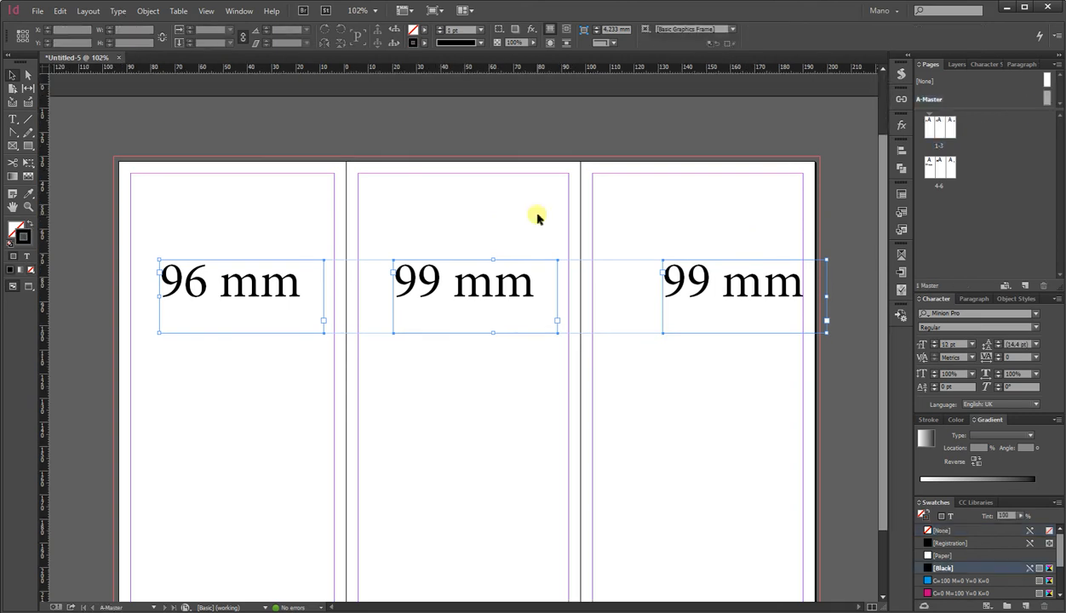
click(88, 11)
click(102, 38)
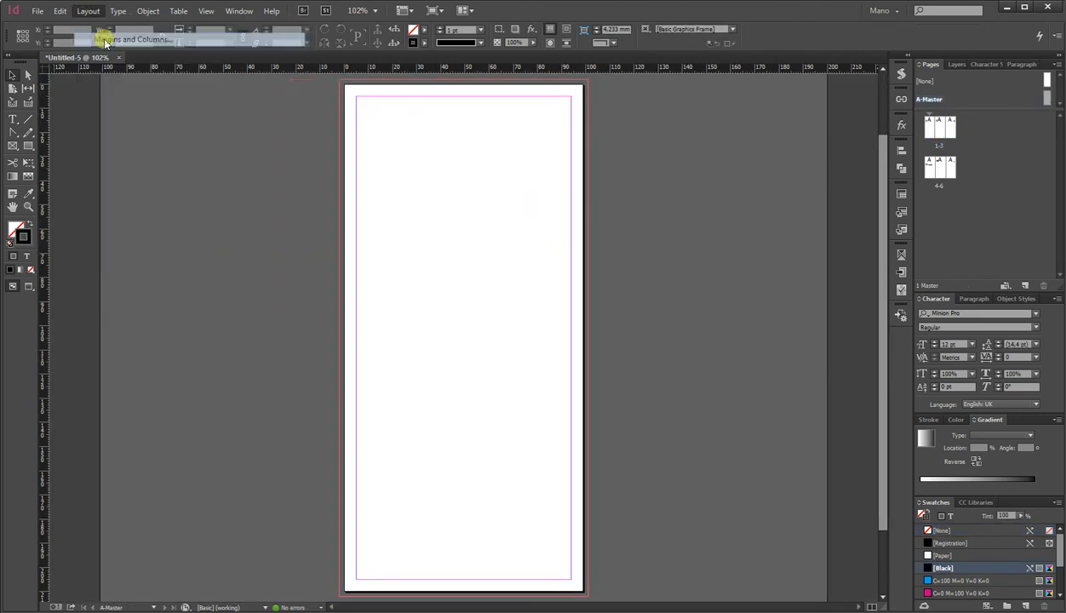
click(377, 387)
click(362, 384)
click(361, 383)
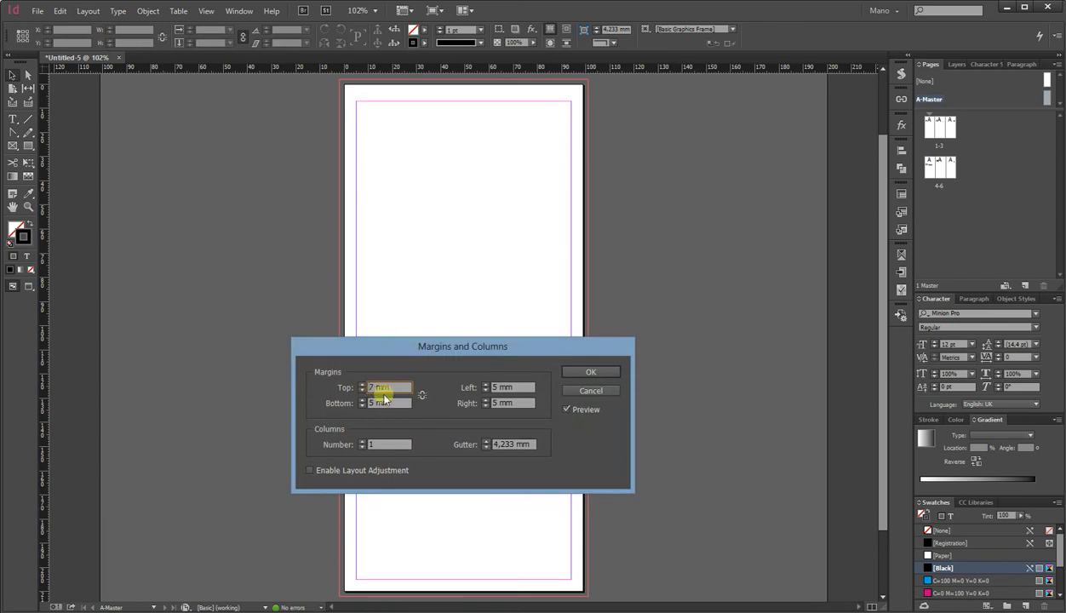
click(421, 394)
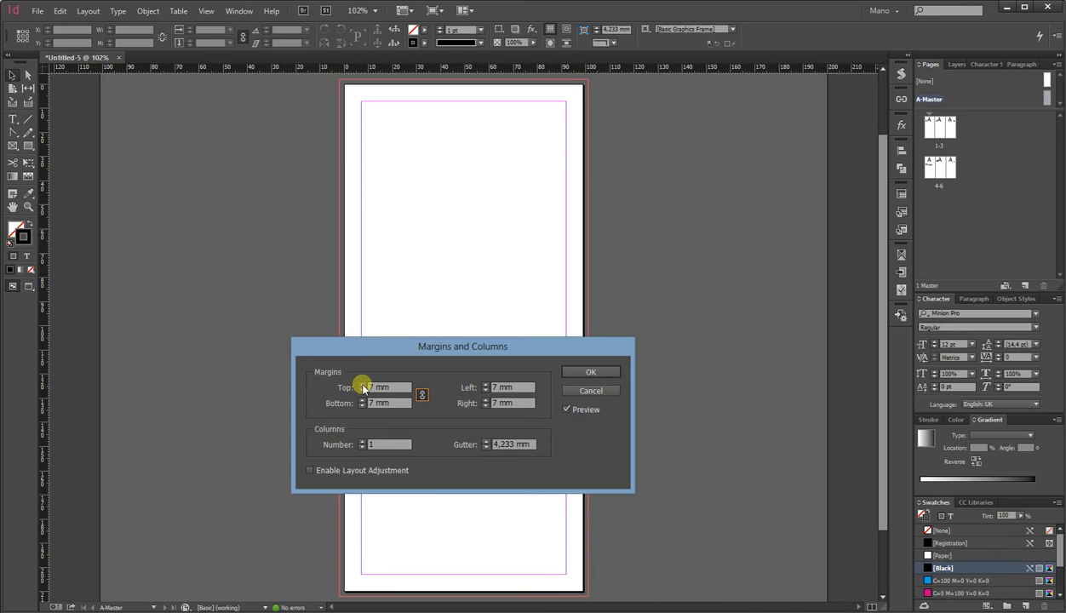
click(586, 371)
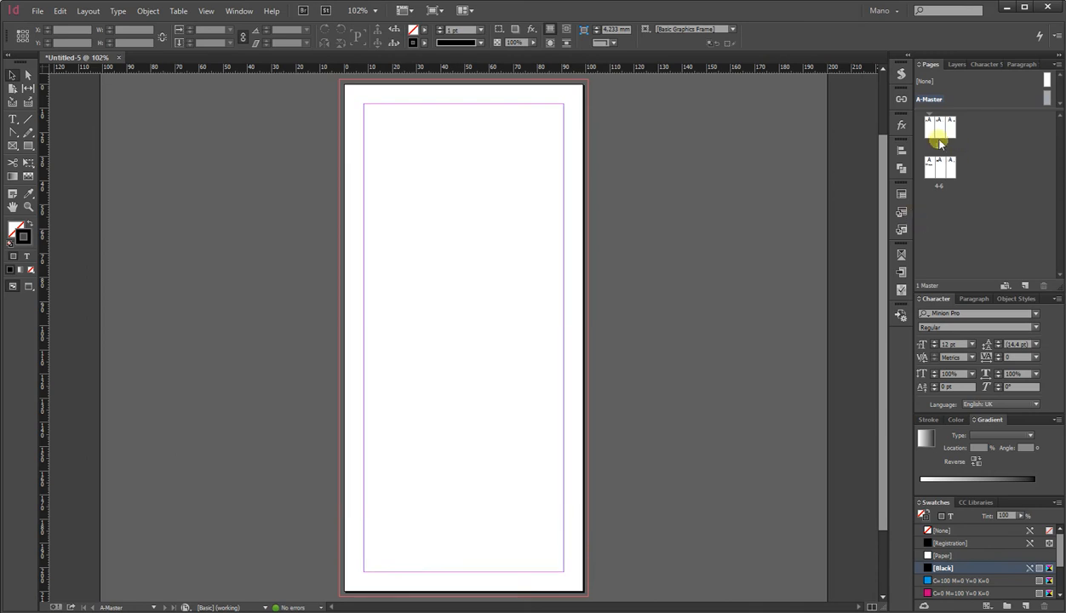
Apply the A-Master to the 1–3 and 4–6 spreads, resolving each page size conflict.
double_click(938, 147)
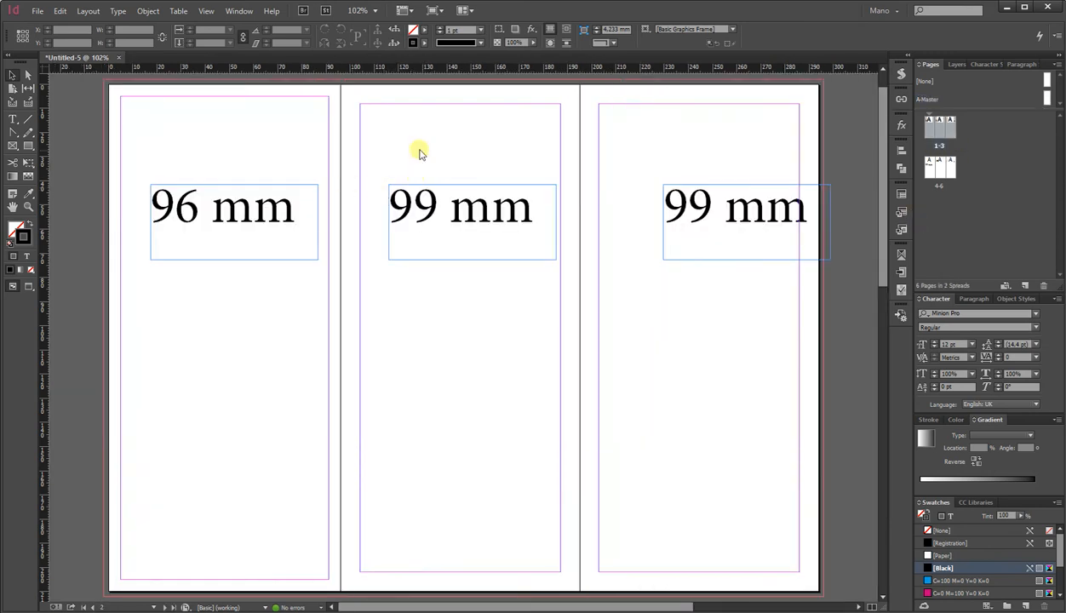
drag(1044, 89, 932, 130)
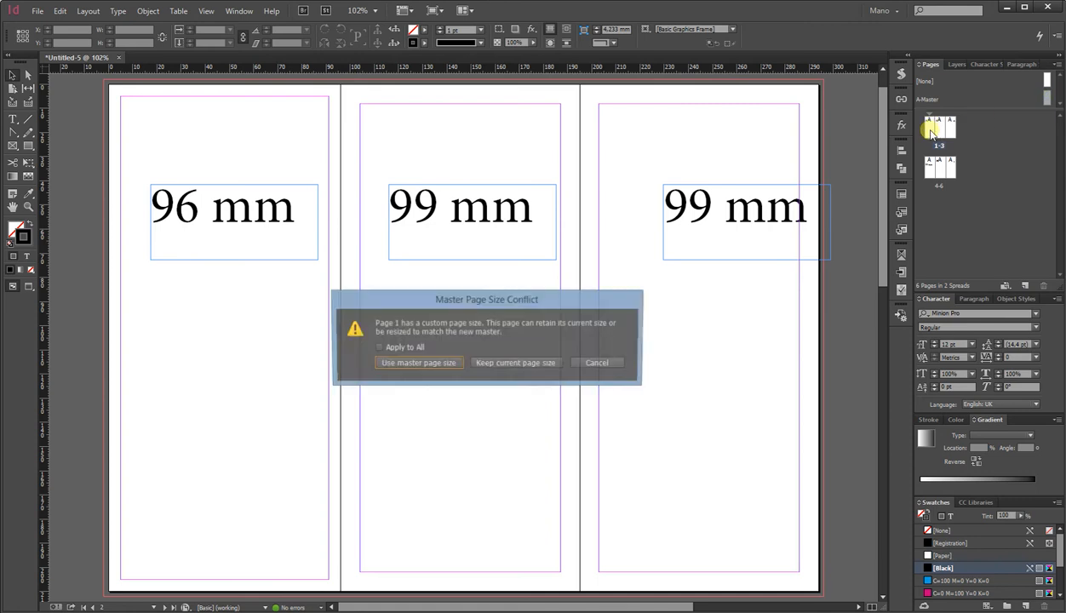
click(409, 363)
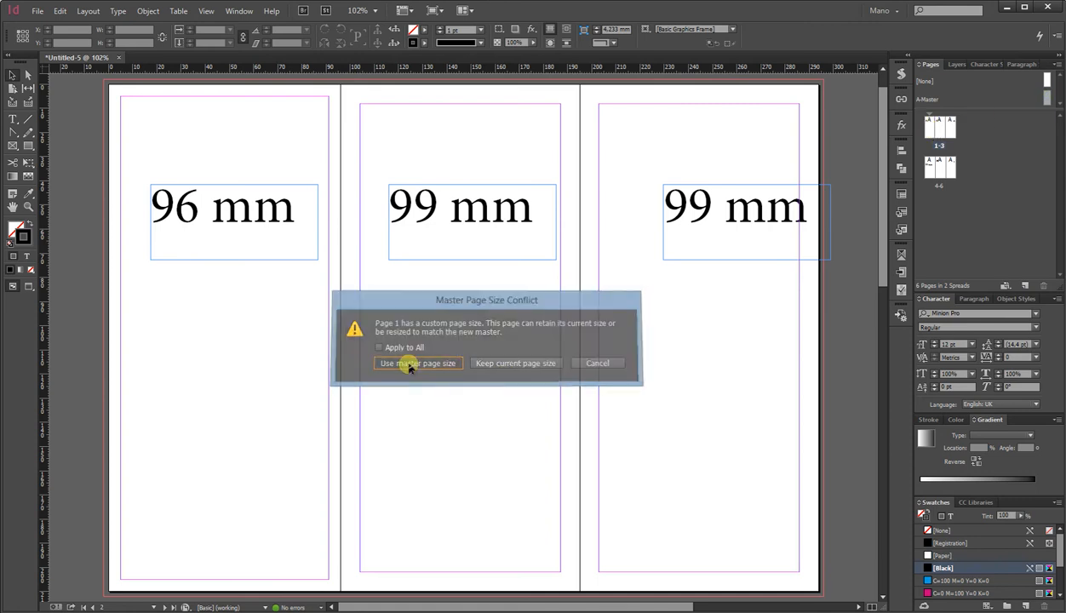
scroll(392, 401, down, 5)
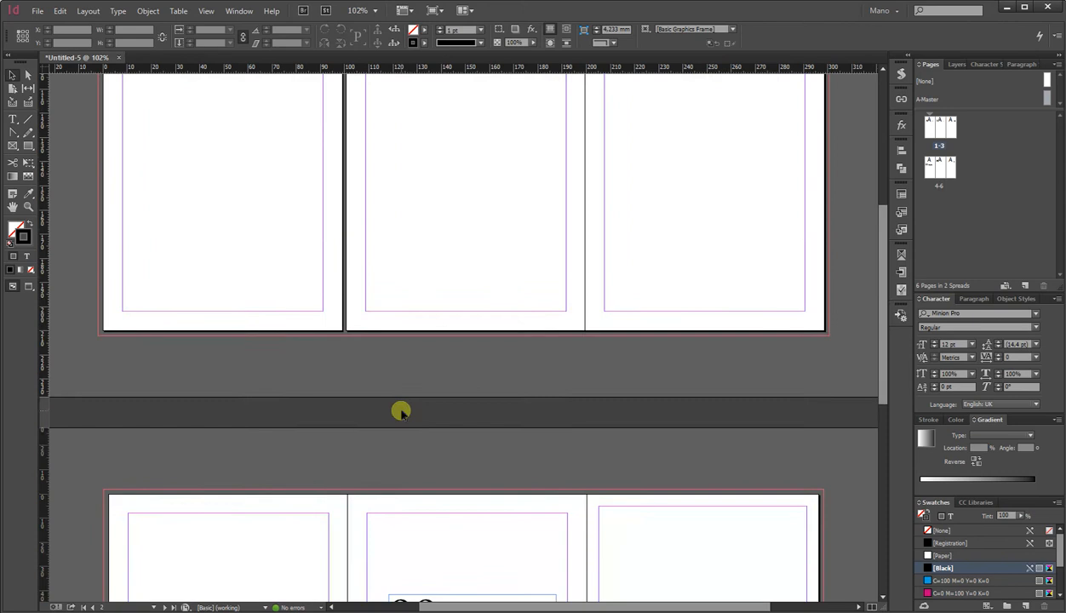
drag(1047, 101, 940, 166)
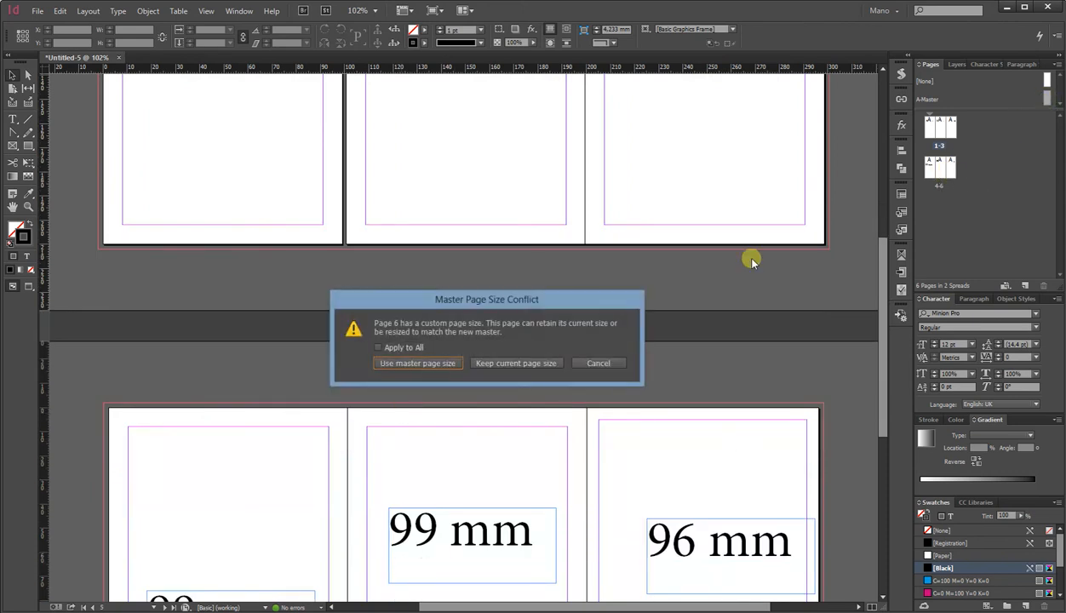
click(473, 364)
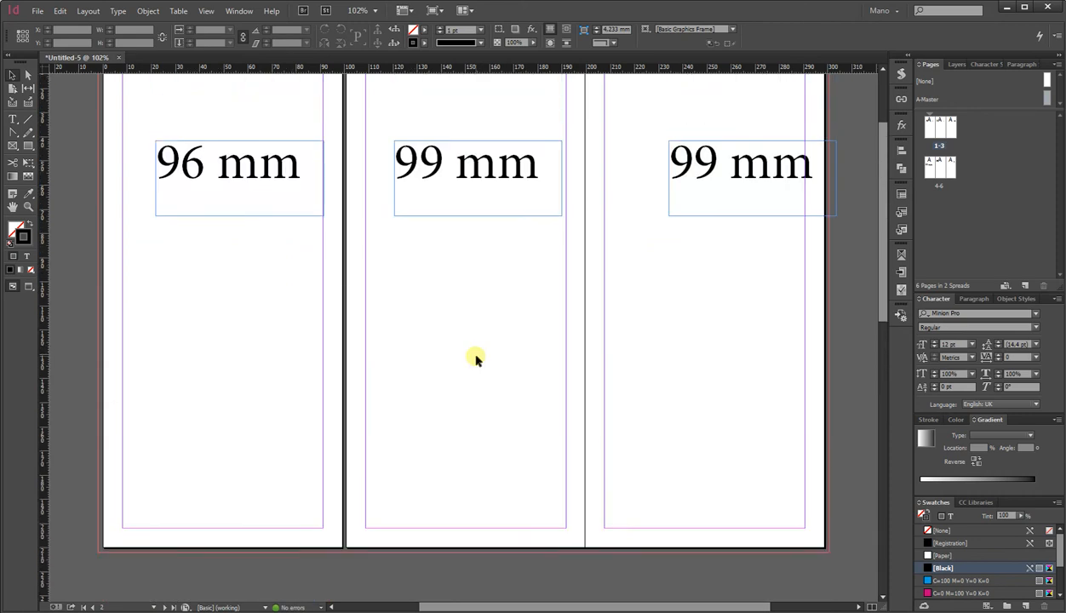
Inspect the first spread's page sizes with the Page tool.
scroll(366, 306, up, 2)
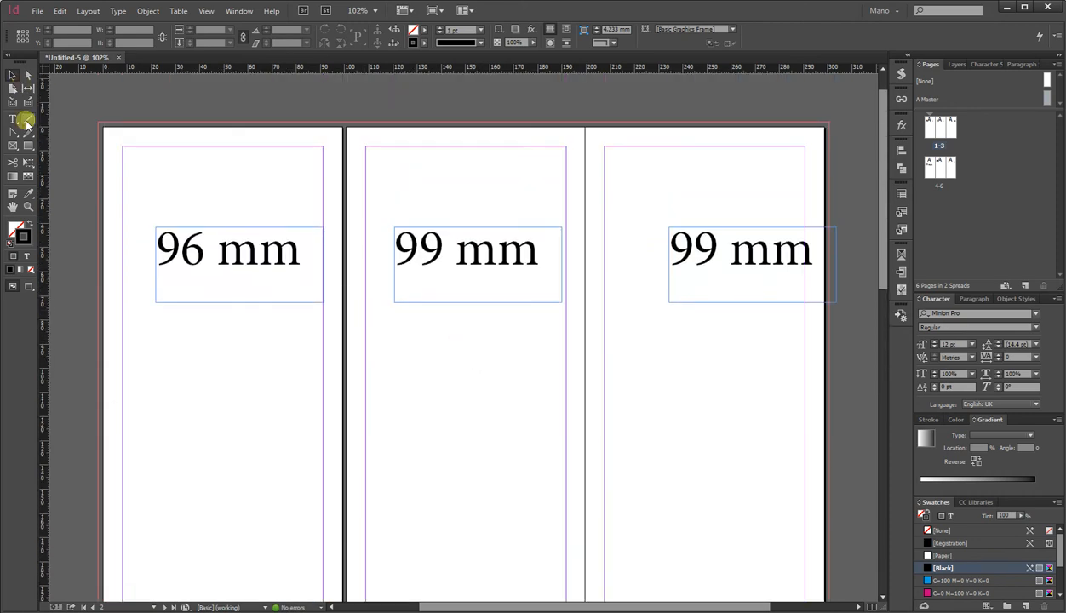
click(13, 89)
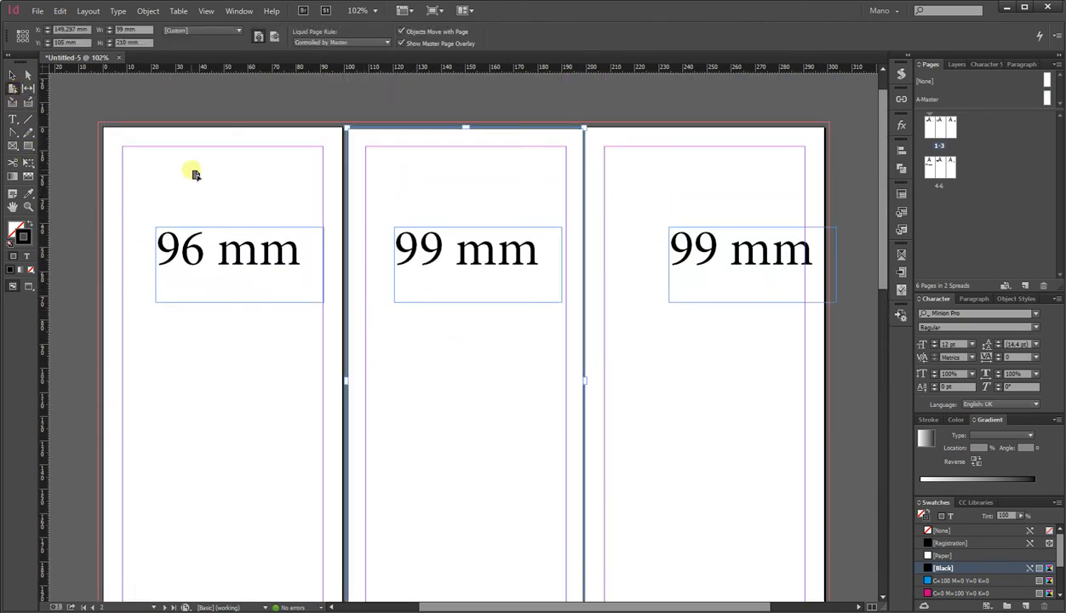
click(191, 172)
click(242, 181)
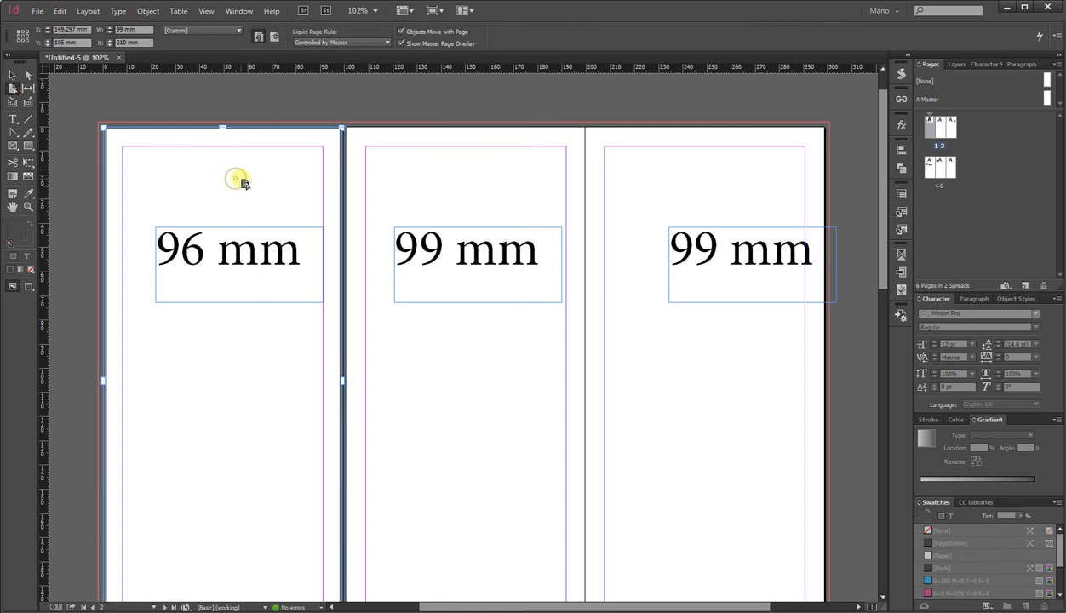
key(v)
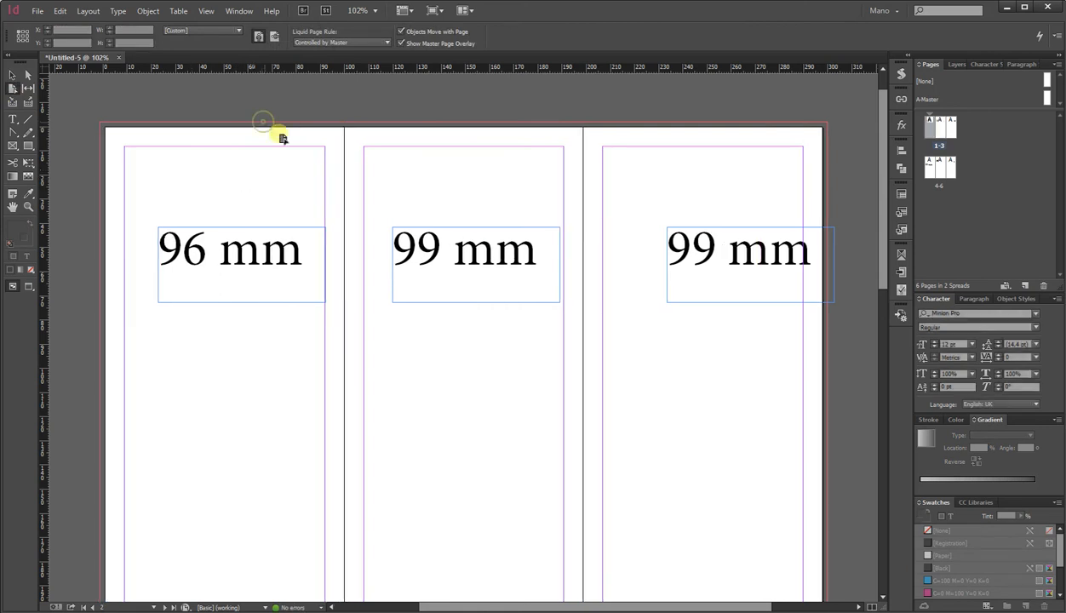
scroll(361, 454, down, 3)
scroll(361, 453, down, 2)
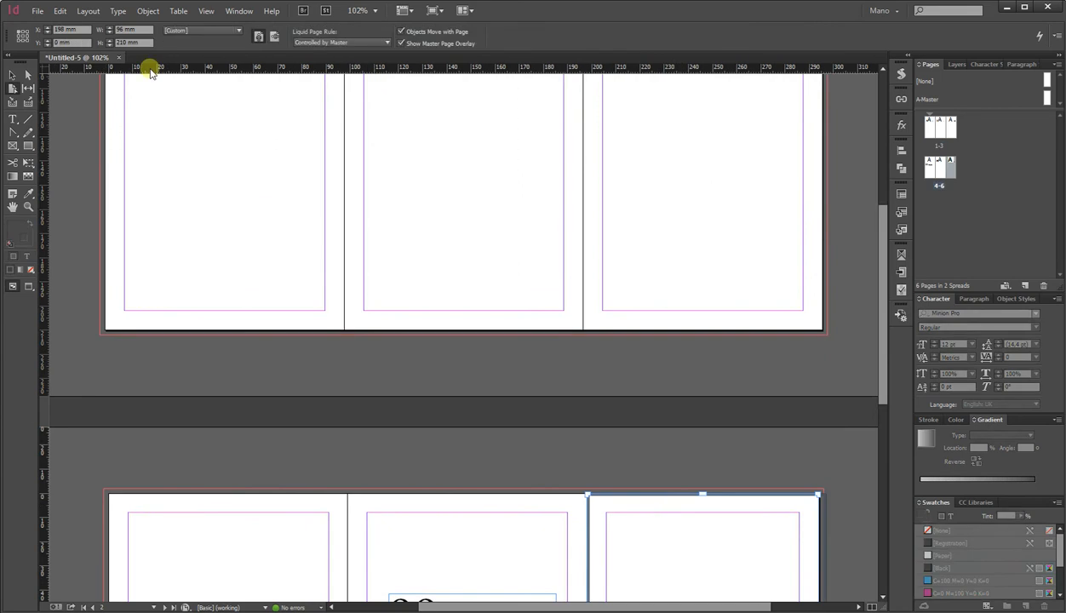
scroll(193, 250, up, 3)
click(194, 270)
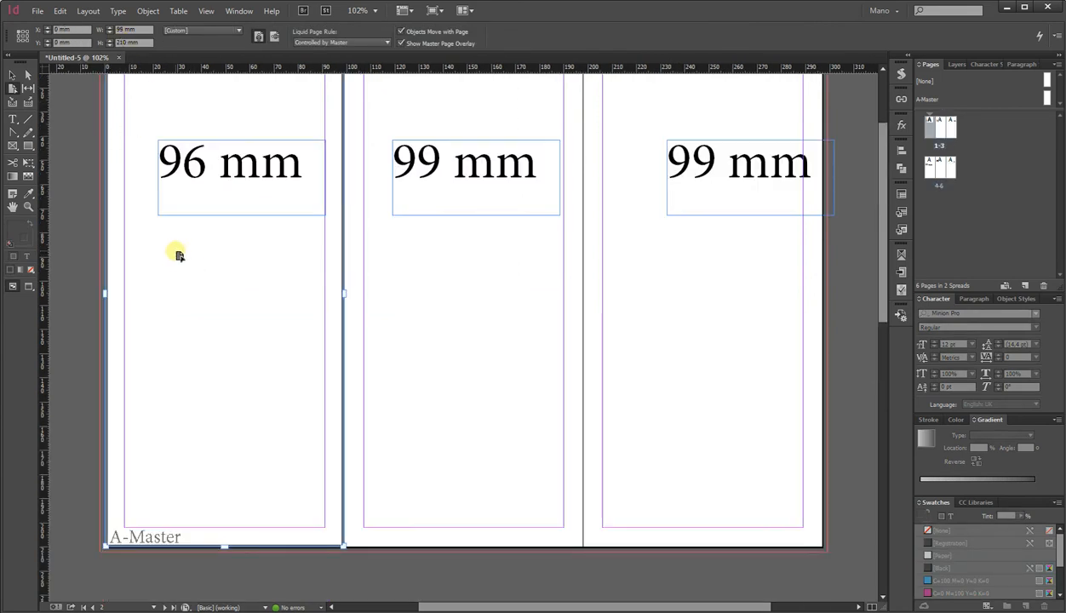
scroll(179, 251, up, 3)
click(109, 32)
click(109, 32)
click(109, 32)
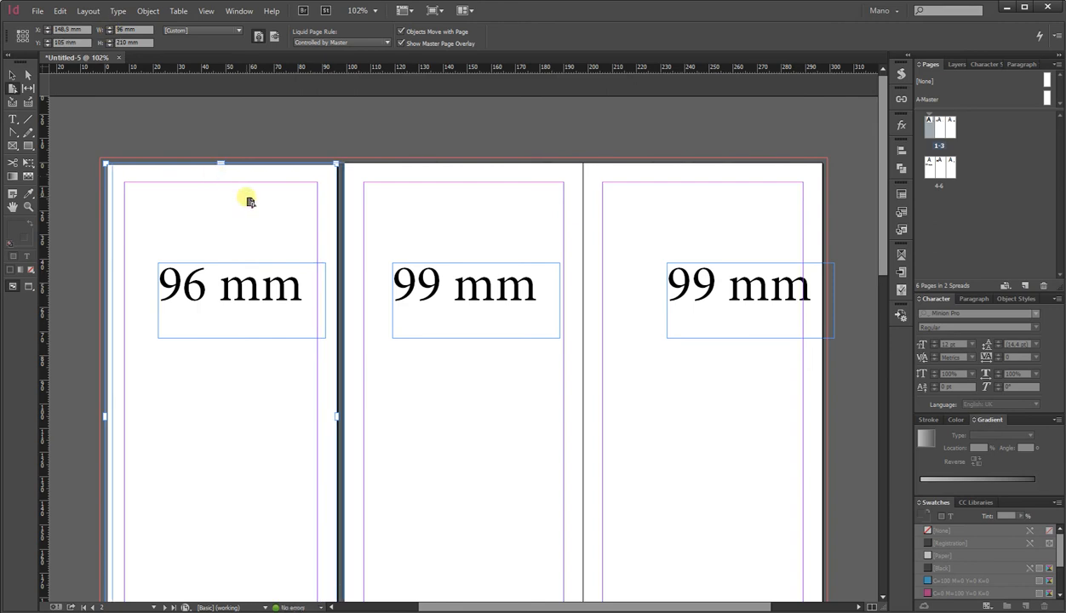
click(12, 75)
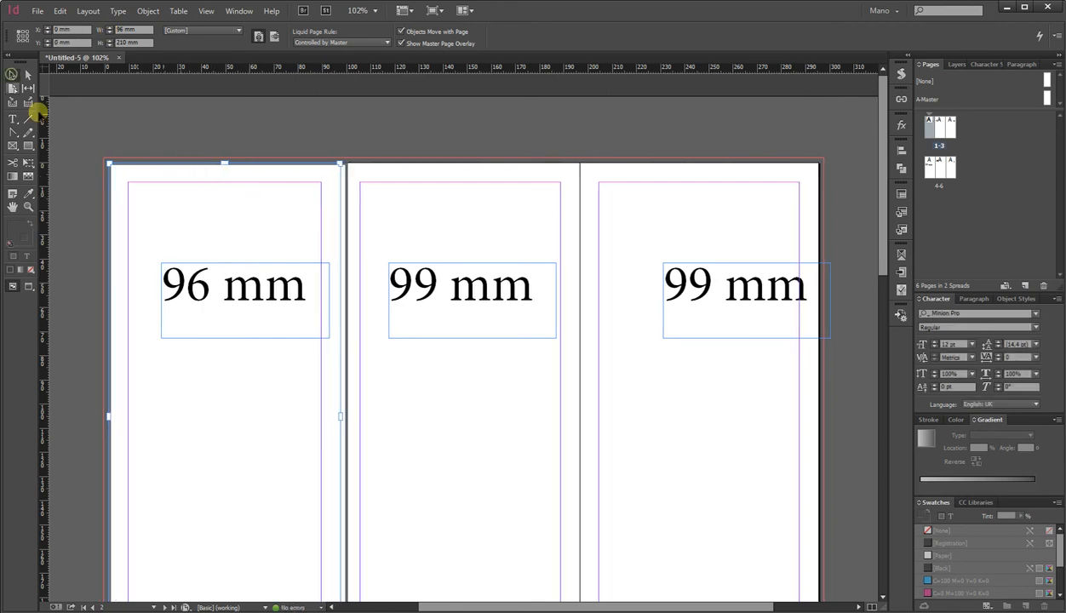
click(124, 134)
Switch to File Explorer to view the photos in the Tri-fold leaflet folder.
scroll(388, 290, down, 10)
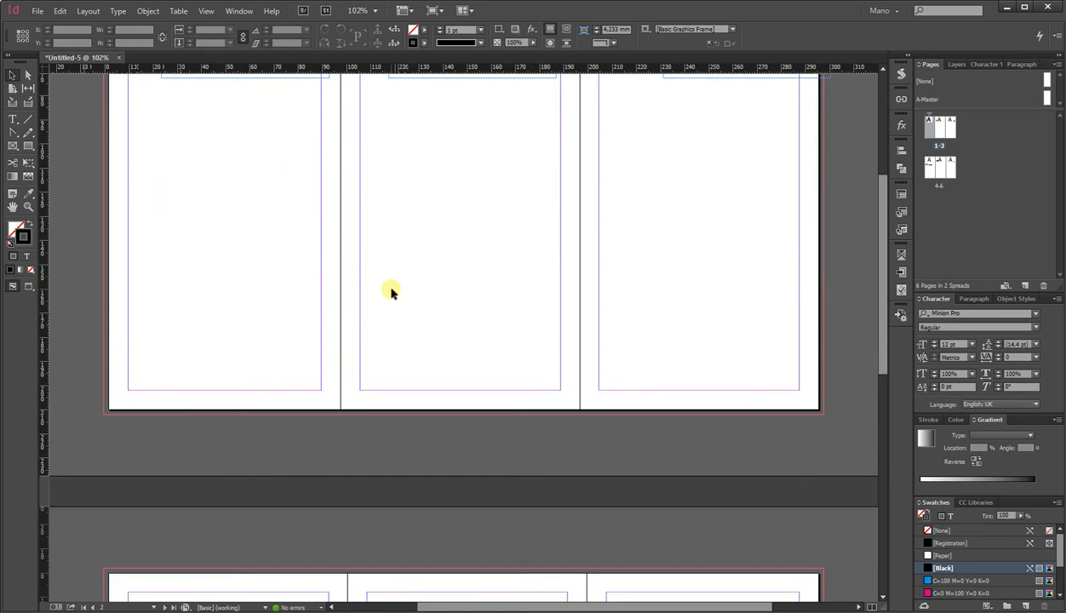
scroll(389, 293, down, 2)
scroll(390, 297, up, 8)
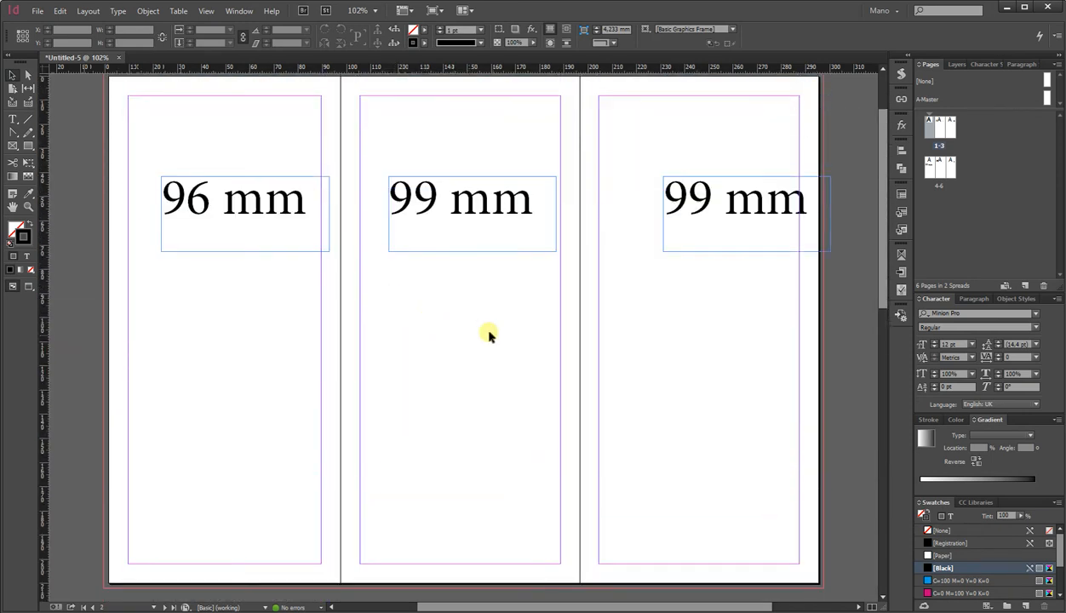
key(ctrl+1)
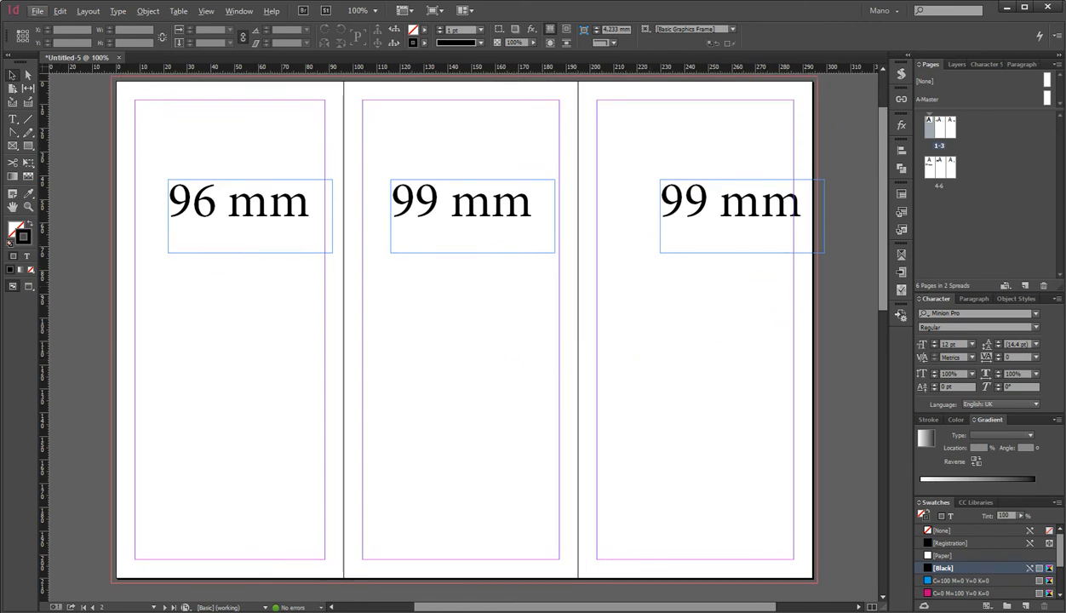
key(alt+Tab)
drag(589, 46, 550, 86)
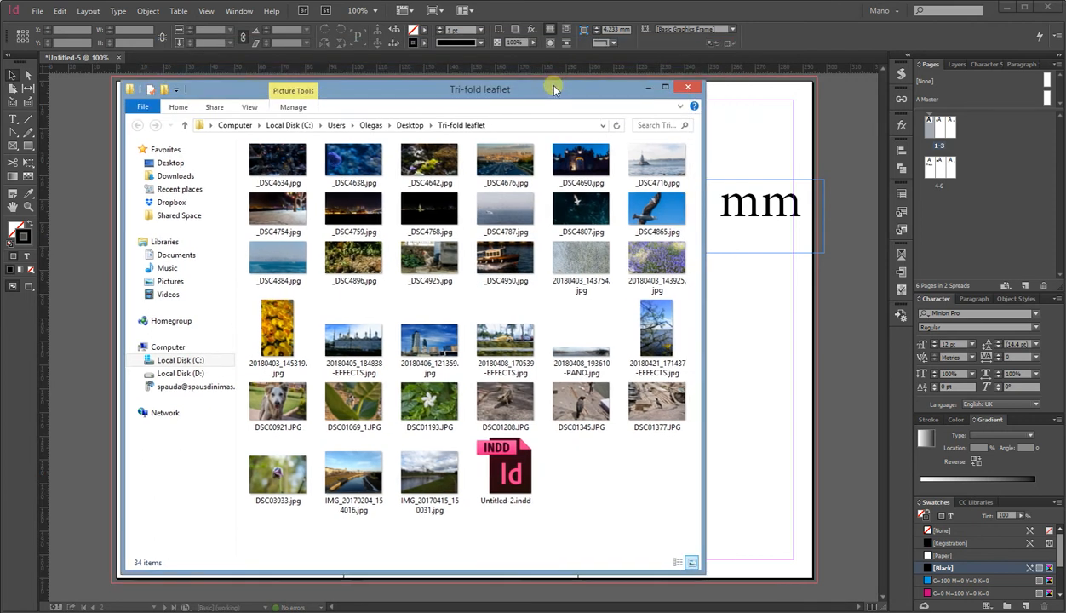
Return to the document and delete all three panel labels on the first spread.
click(736, 138)
drag(736, 143, 289, 237)
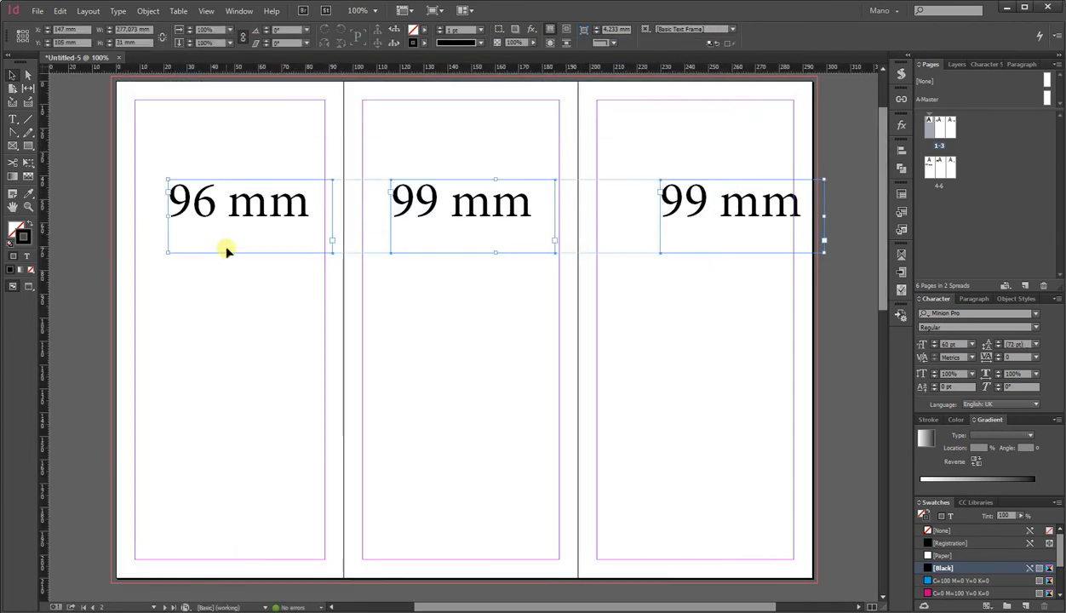
key(Delete)
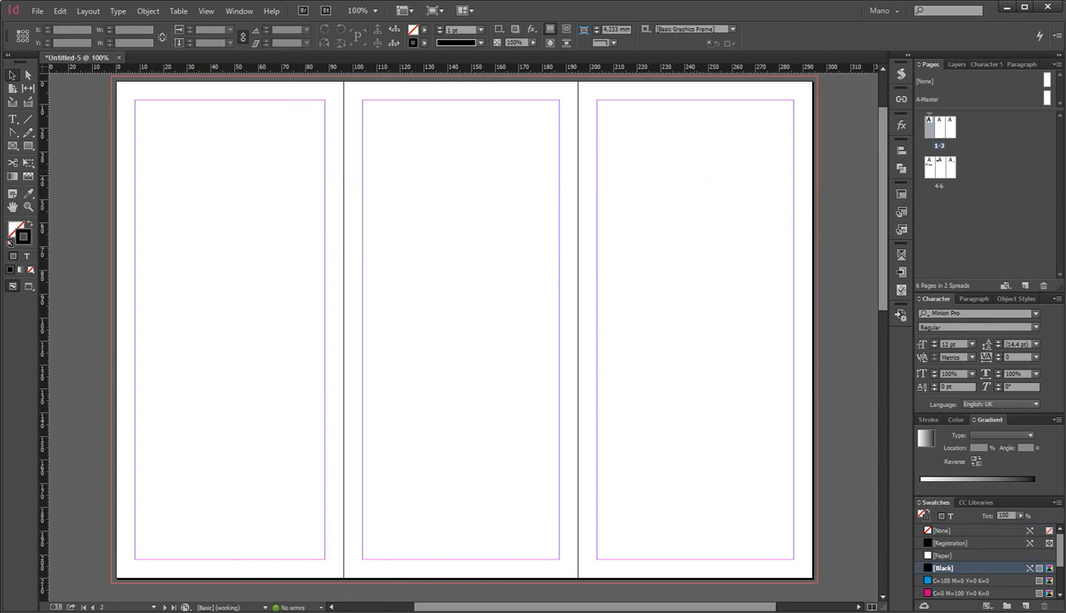
Draw a cyan-filled rectangle frame about 101 × 118 mm covering the lower part of the third panel to its edges.
click(28, 146)
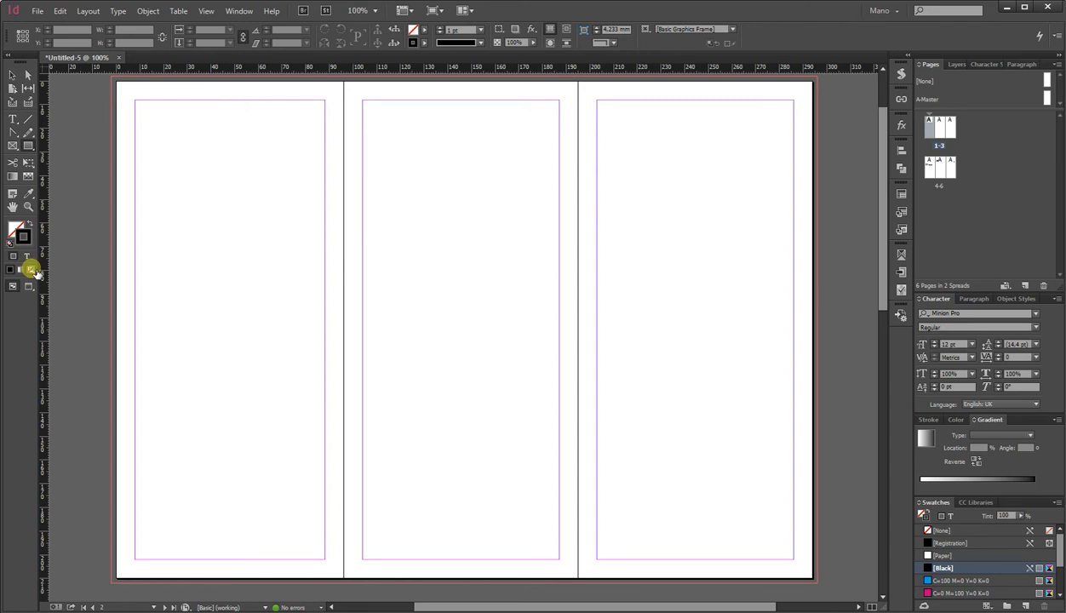
click(30, 269)
click(944, 580)
drag(818, 582, 578, 303)
Drag the photo _DSC4716.jpg from the Tri-fold leaflet folder into the new frame.
key(alt+Tab)
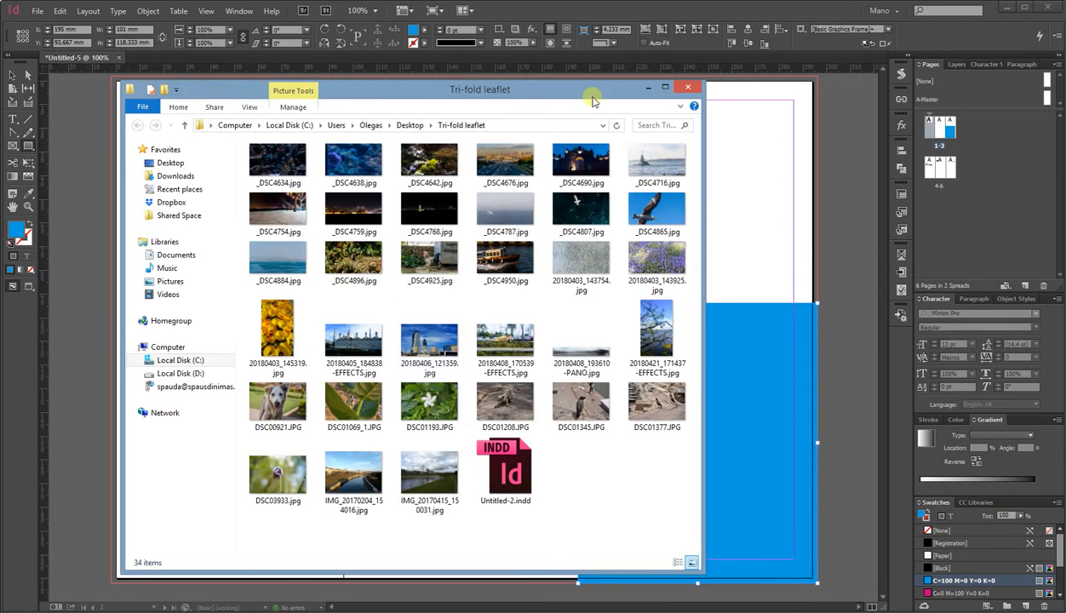
drag(588, 96, 542, 92)
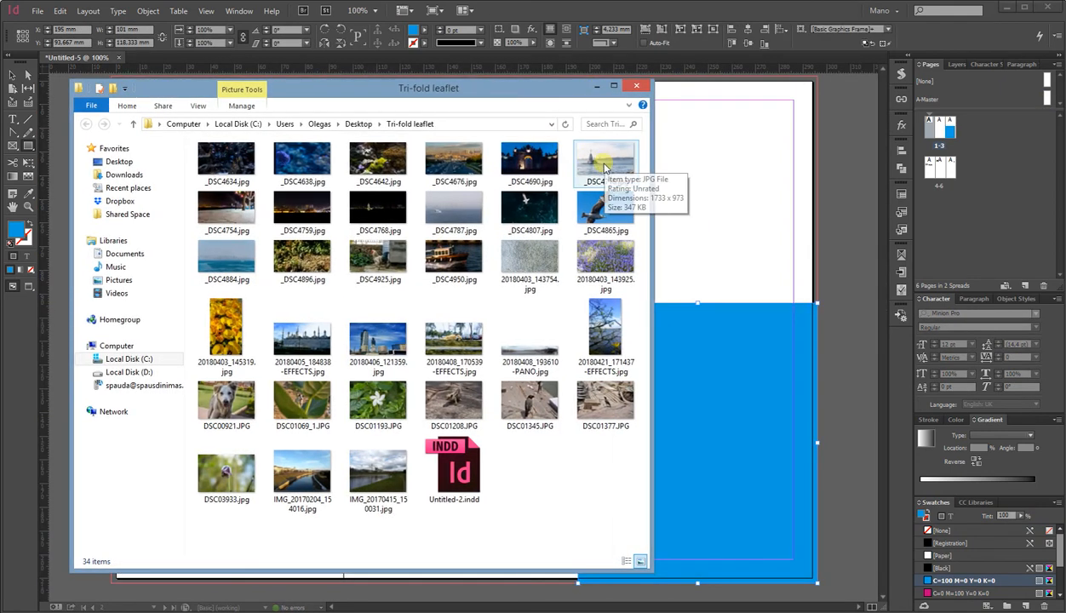
click(605, 171)
drag(604, 171, 705, 374)
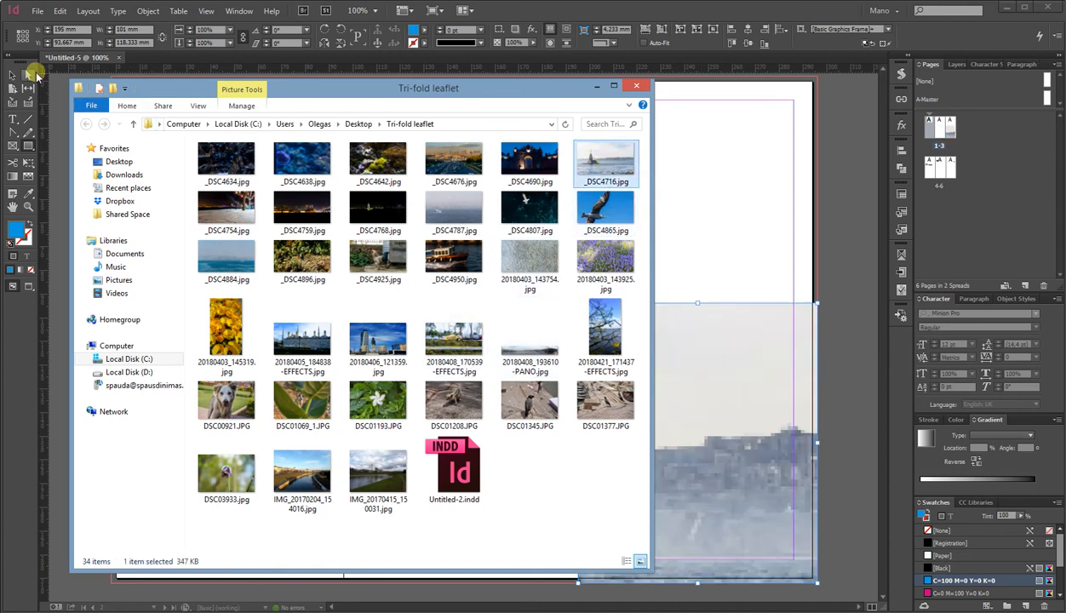
key(alt+Tab)
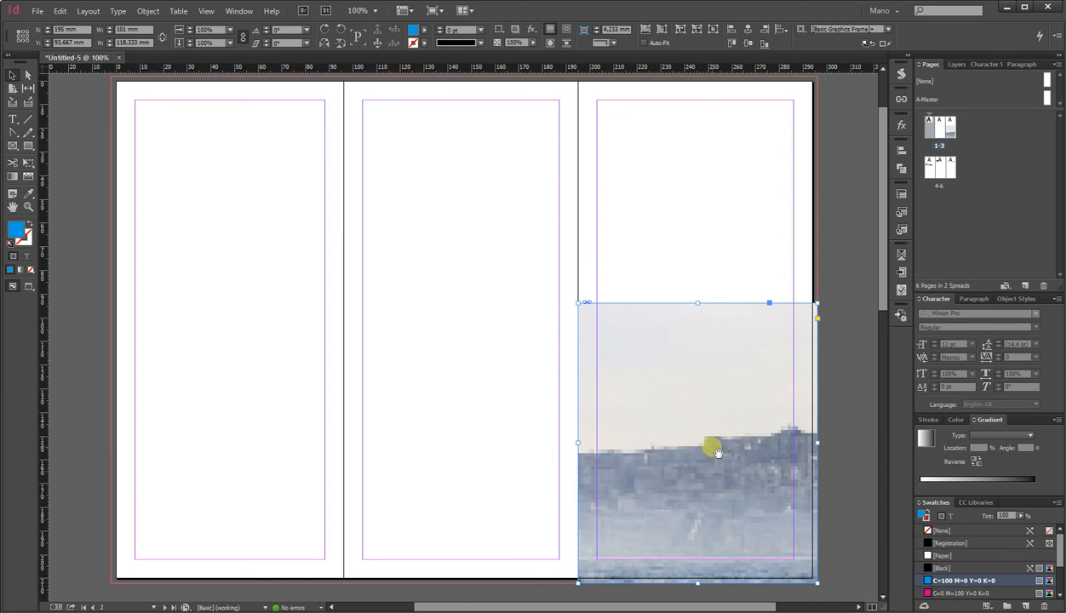
Set the display performance to High Quality Display.
click(671, 245)
right_click(672, 247)
mouse_move(714, 400)
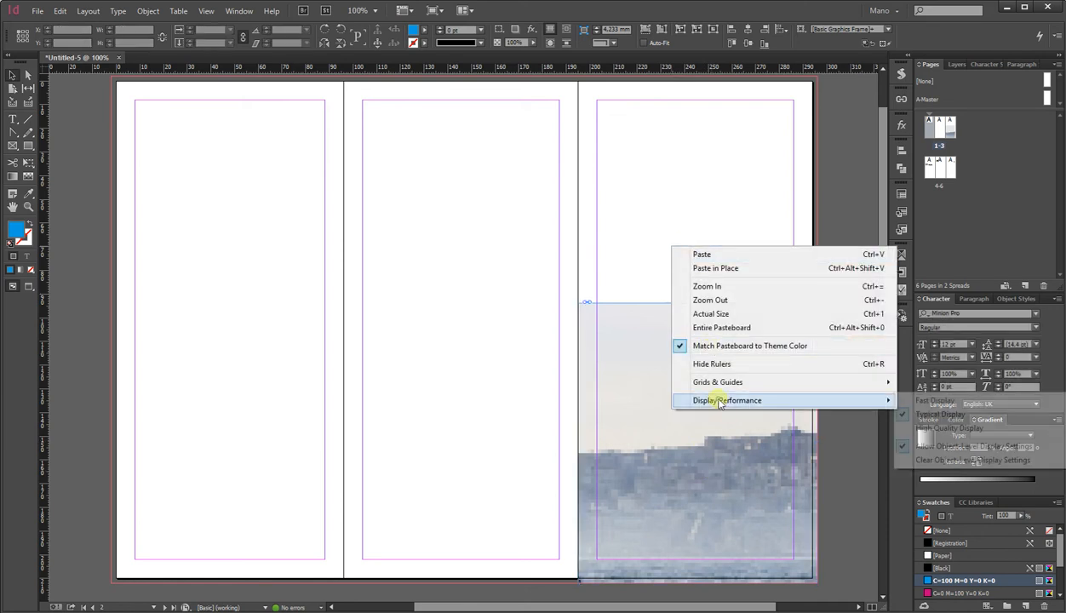
click(920, 427)
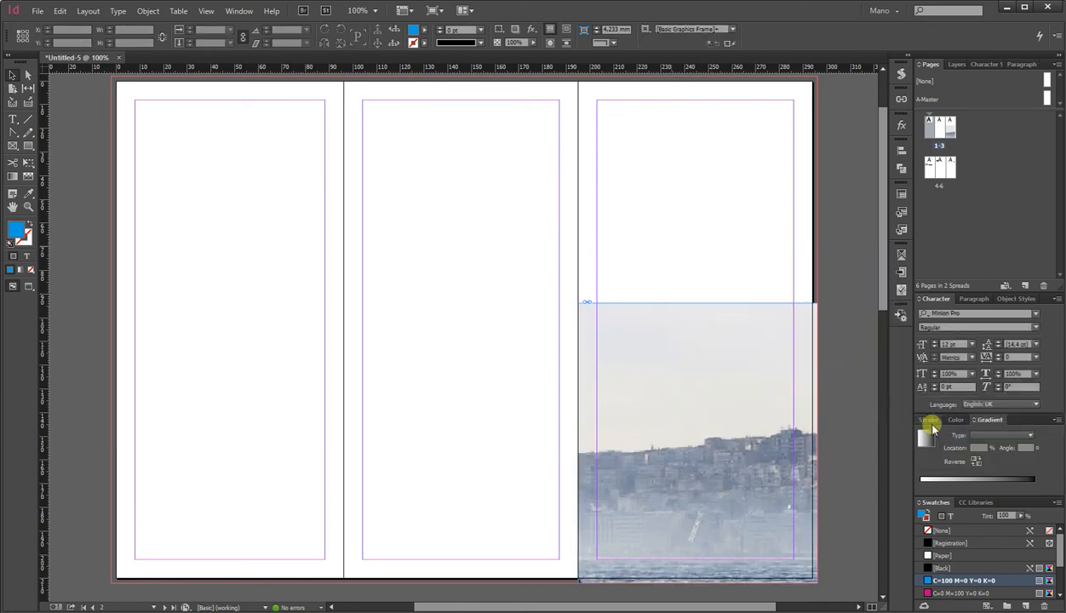
Fill the frame proportionally with the photo and shift the image to centre the lighthouse in the panel.
click(743, 419)
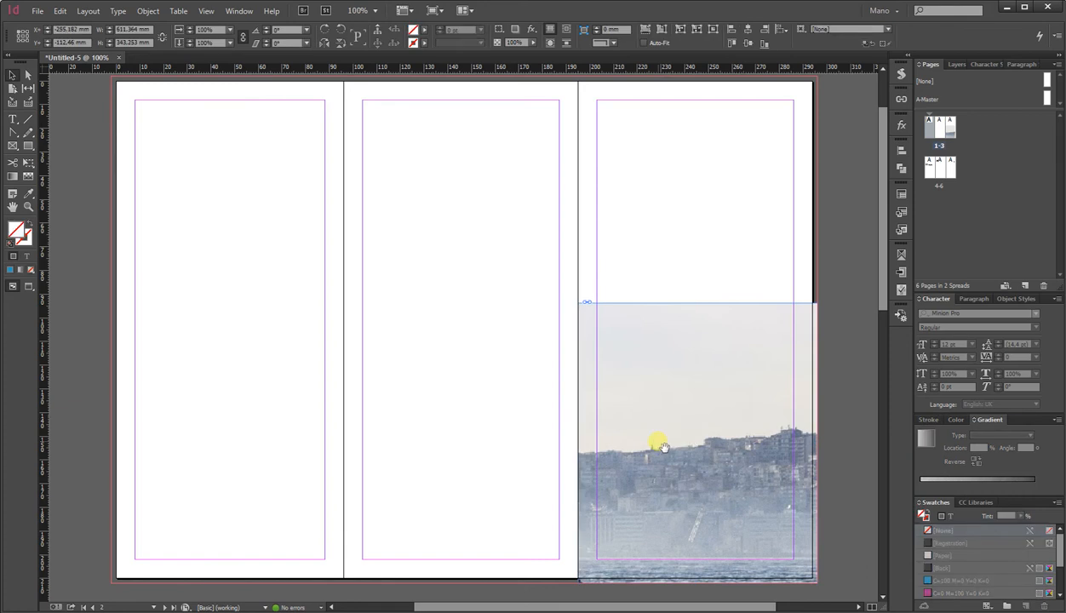
click(634, 29)
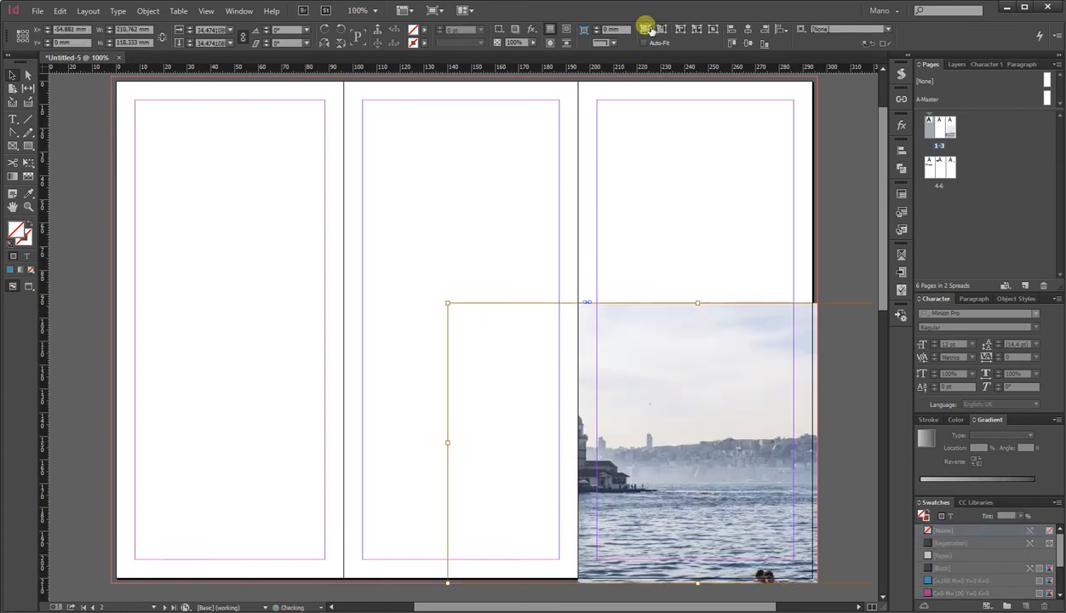
drag(645, 424, 728, 432)
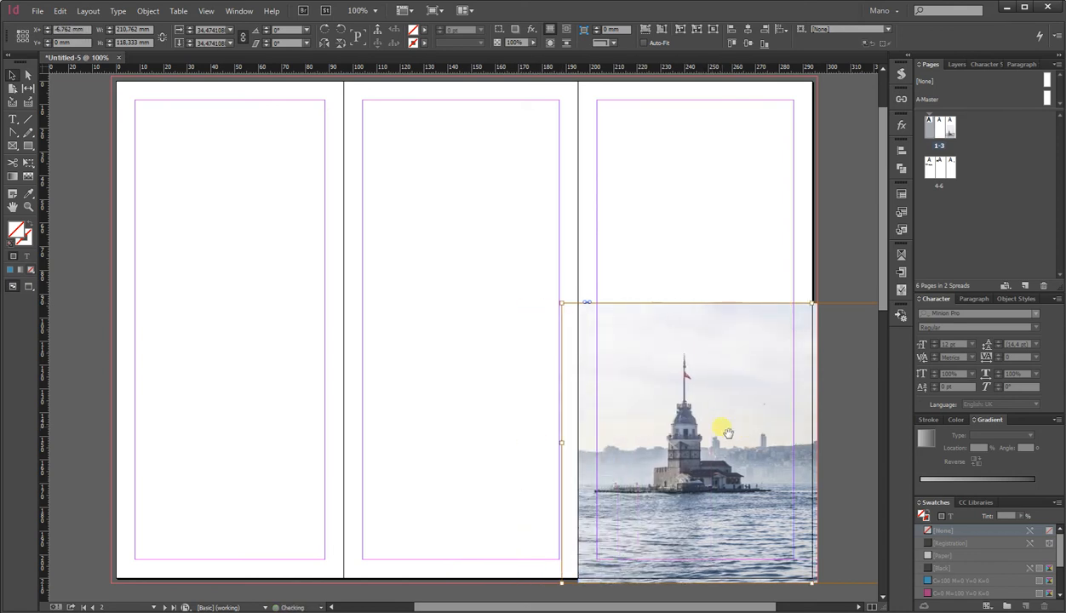
click(695, 283)
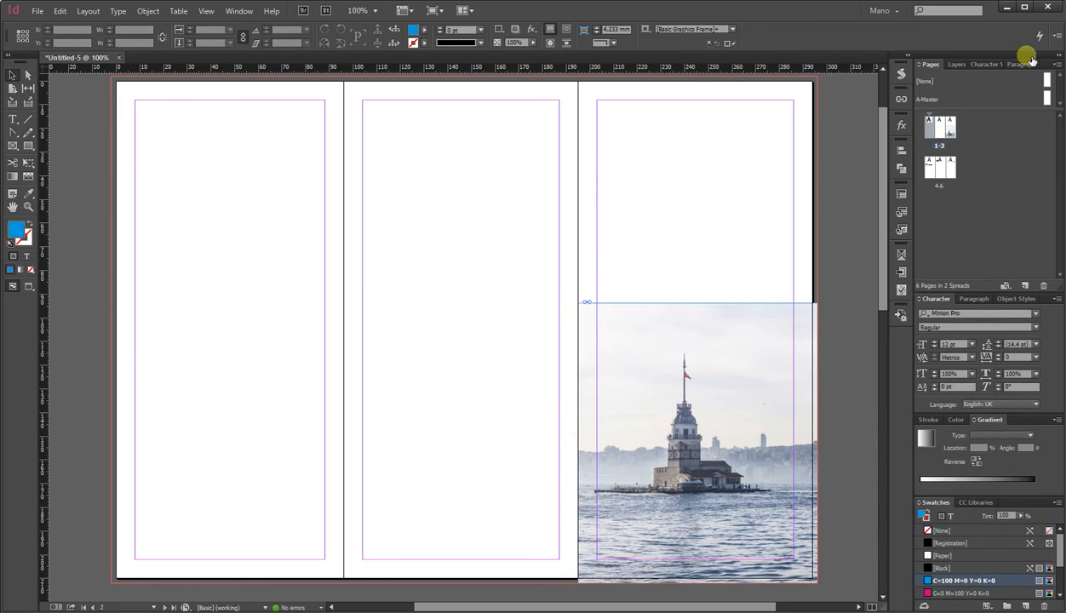
Draw a second rectangle frame about 101 × 123 mm covering the top of the third panel down into the photo.
key(alt+Tab)
key(alt+Tab)
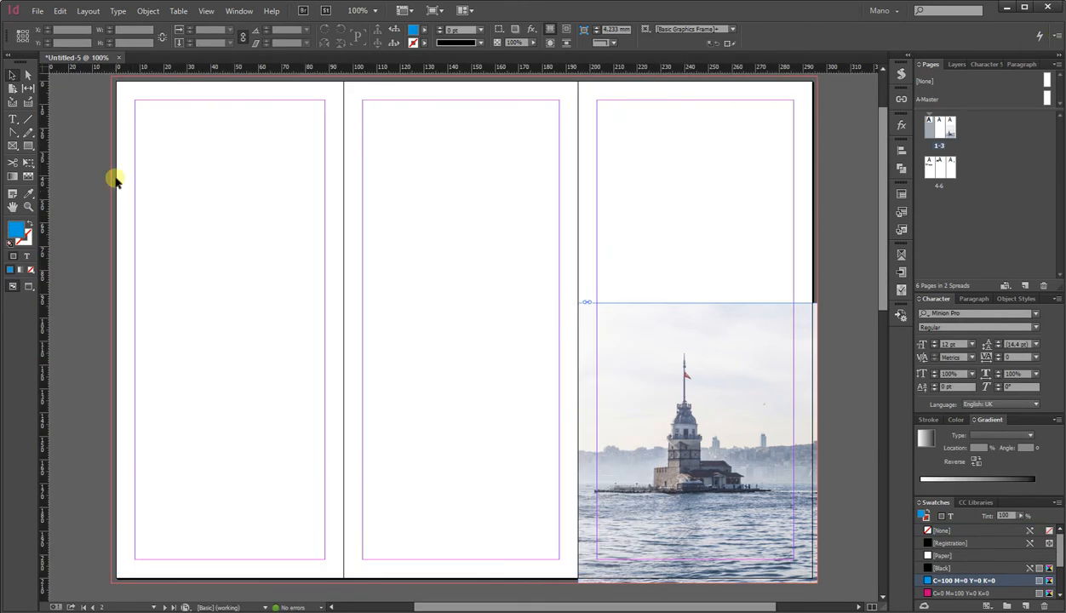
click(30, 147)
drag(578, 369, 815, 76)
key(alt+Tab)
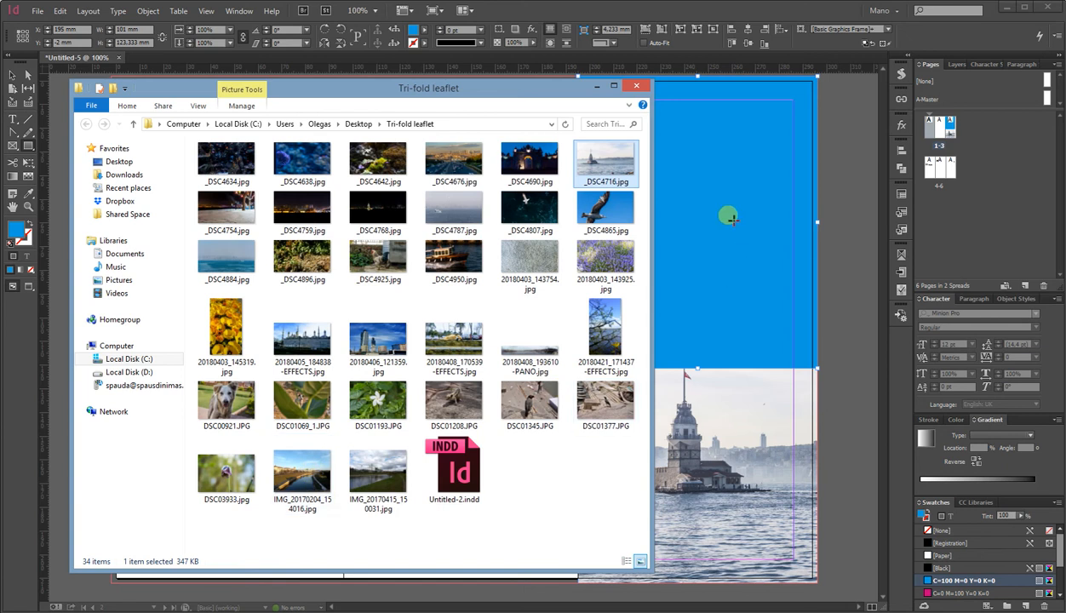
click(13, 75)
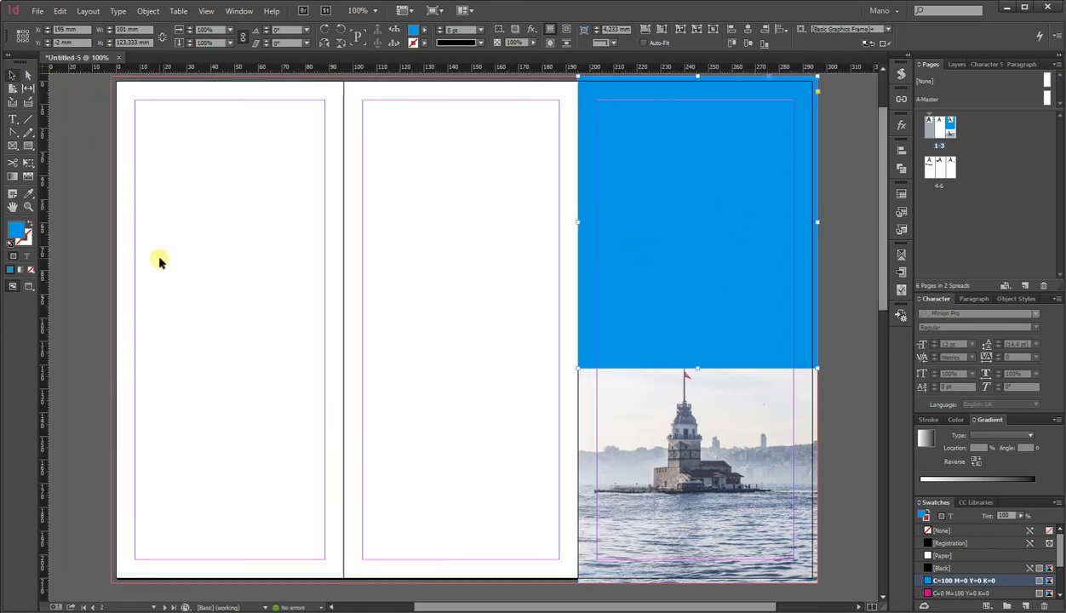
Apply a gradient feather to the top frame so it fades toward the photo, and extend its lower edge slightly.
click(27, 175)
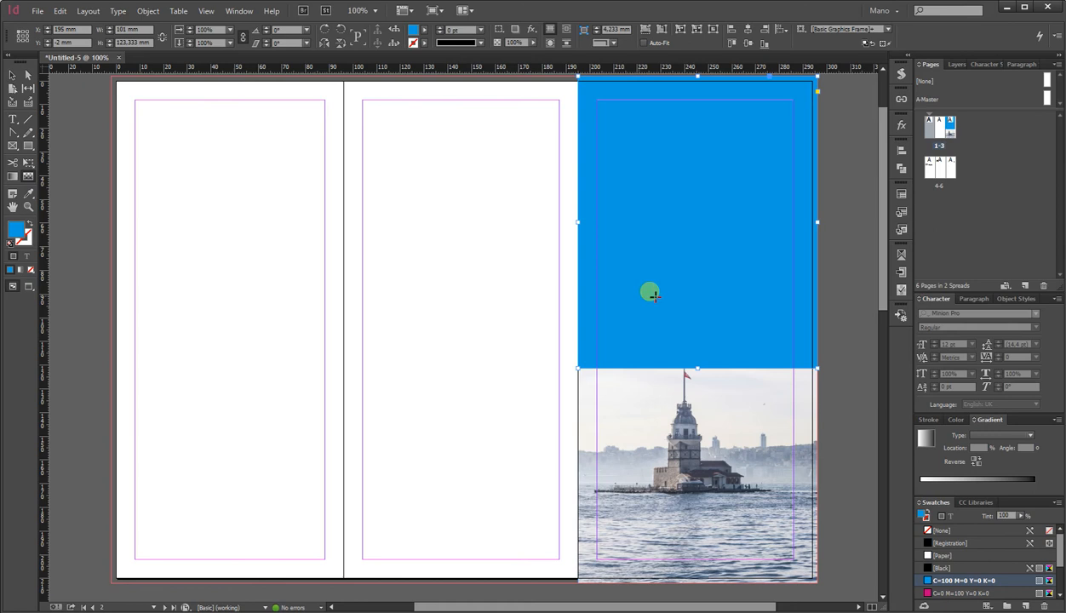
drag(686, 295, 687, 372)
click(10, 75)
drag(697, 372, 702, 387)
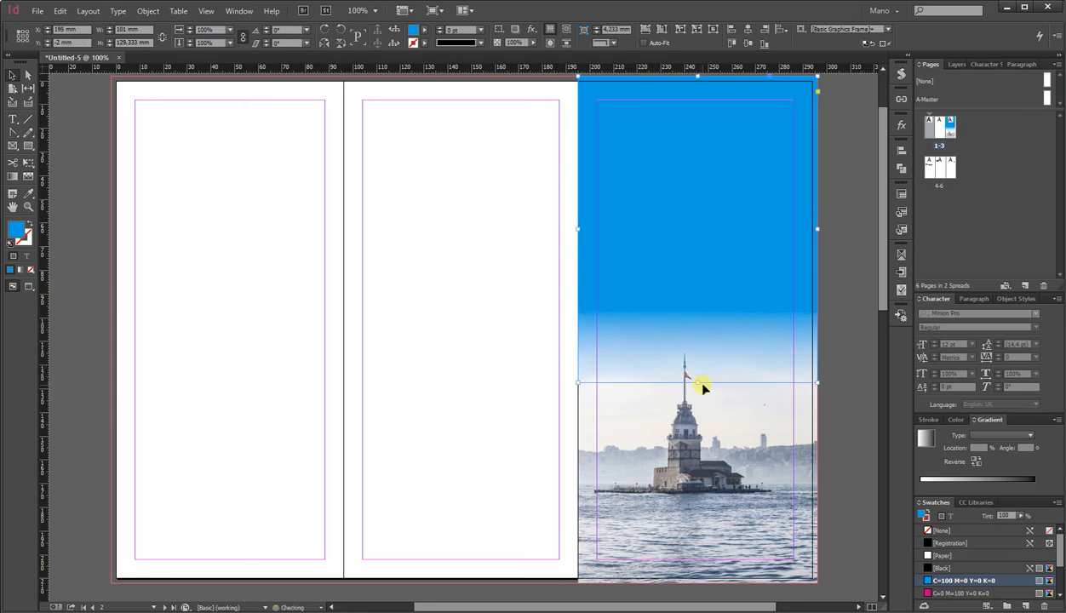
Fill the top frame with the sky colour sampled from the photo using the Eyedropper.
click(28, 194)
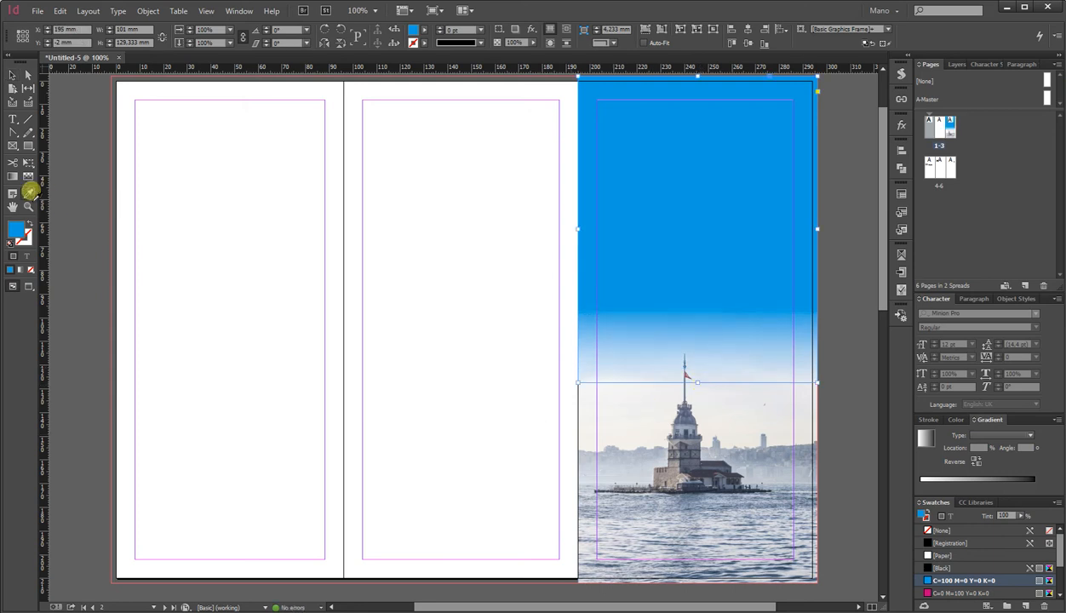
click(615, 417)
click(12, 79)
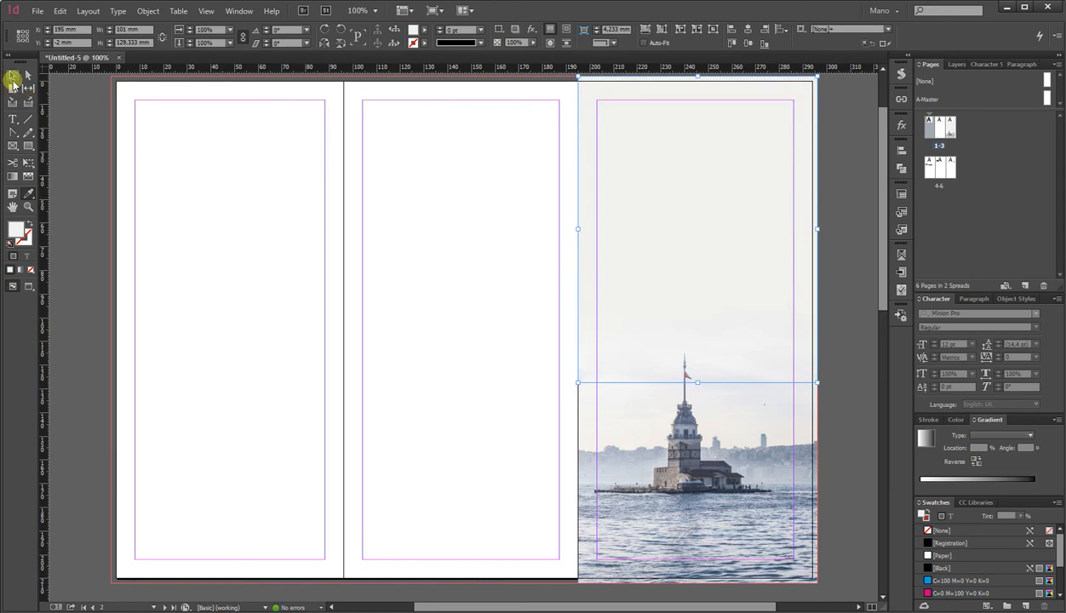
click(315, 185)
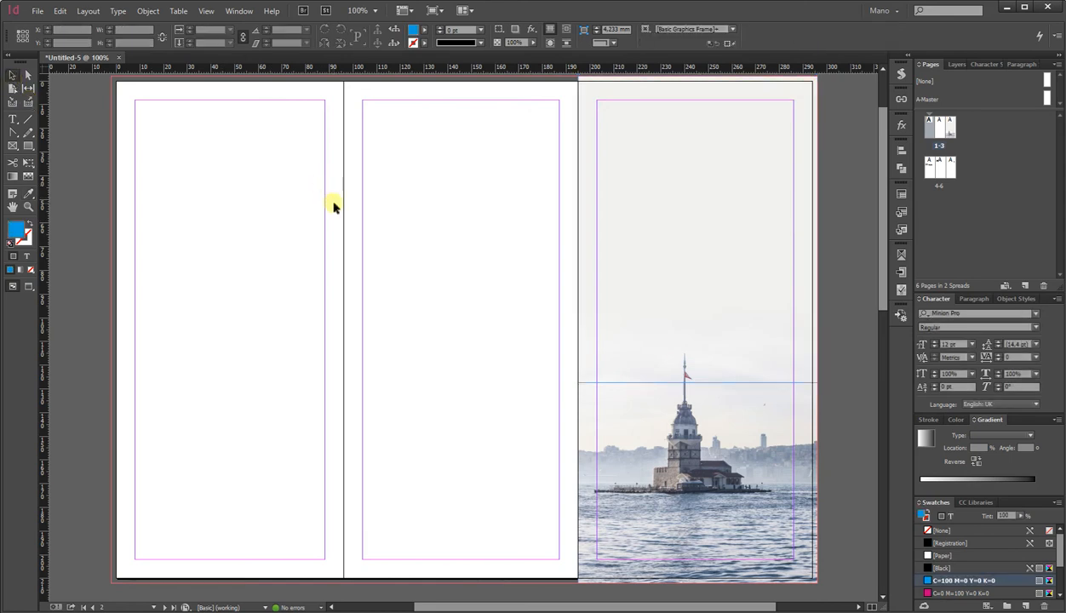
Draw a text frame in the upper part of the third panel and position it there.
click(29, 286)
scroll(432, 332, up, 1)
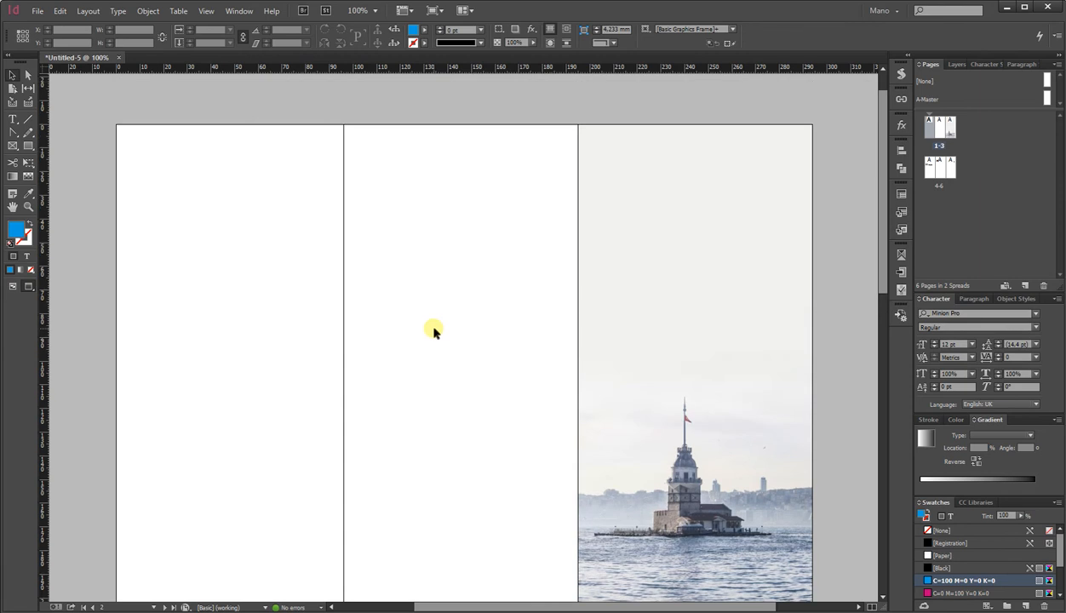
scroll(432, 332, down, 1)
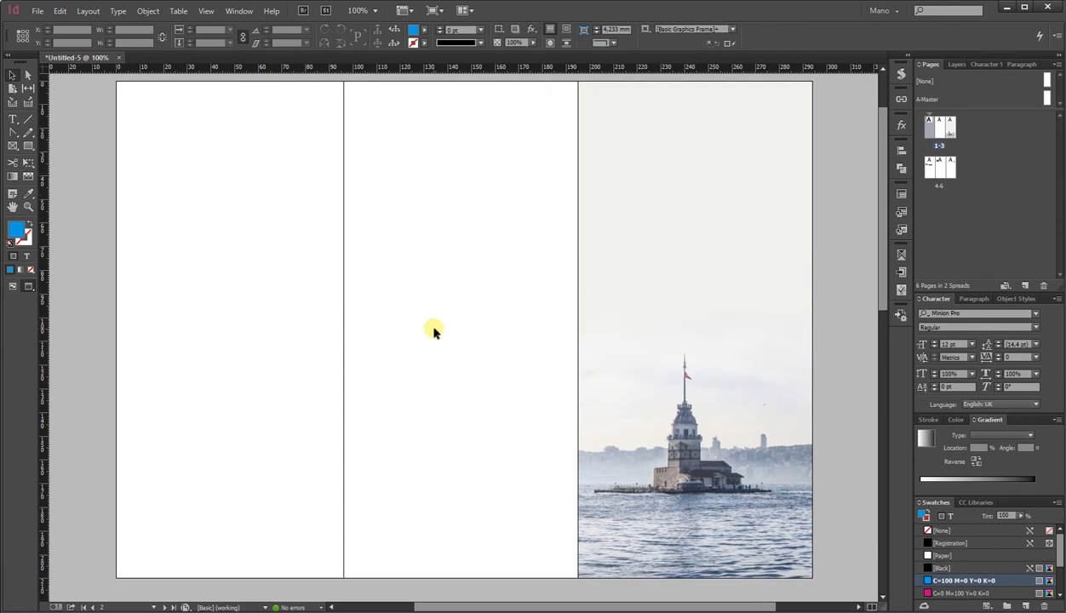
click(15, 123)
scroll(393, 311, up, 1)
drag(529, 172, 721, 389)
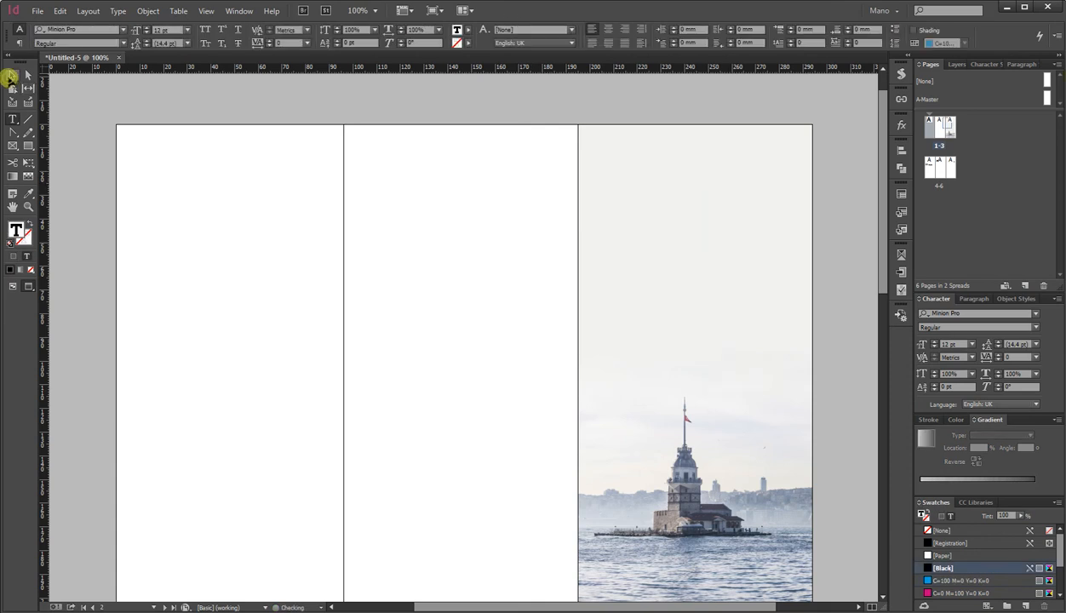
click(10, 77)
drag(678, 240, 729, 214)
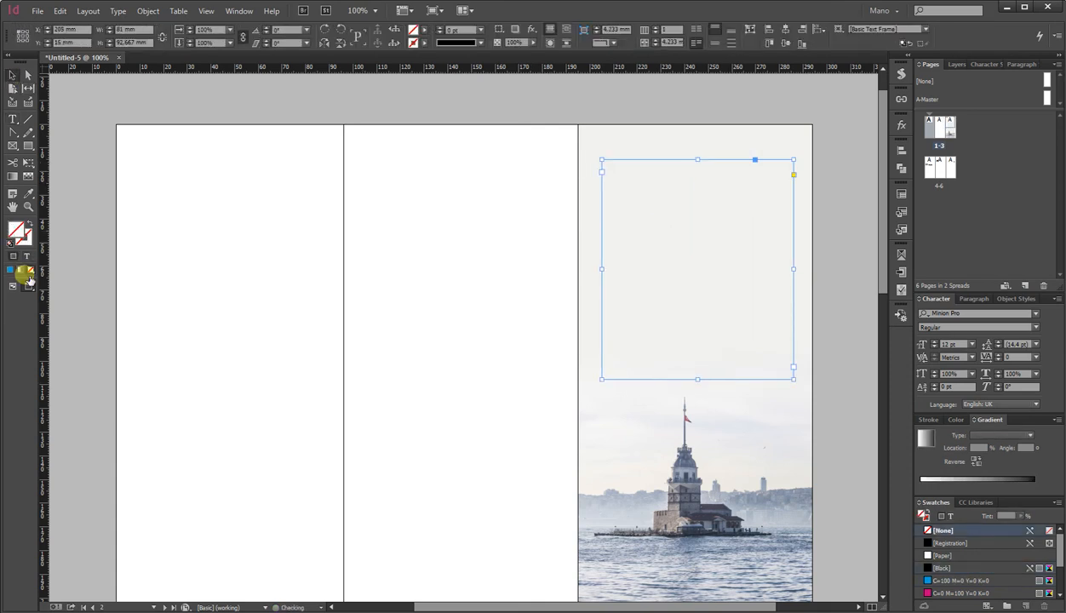
Resize the text frame so its edges sit on the third panel's top and side margins.
click(14, 286)
mouse_move(618, 175)
mouse_down()
mouse_move(612, 160)
mouse_move(629, 161)
mouse_up()
drag(792, 259, 795, 252)
drag(696, 364, 697, 392)
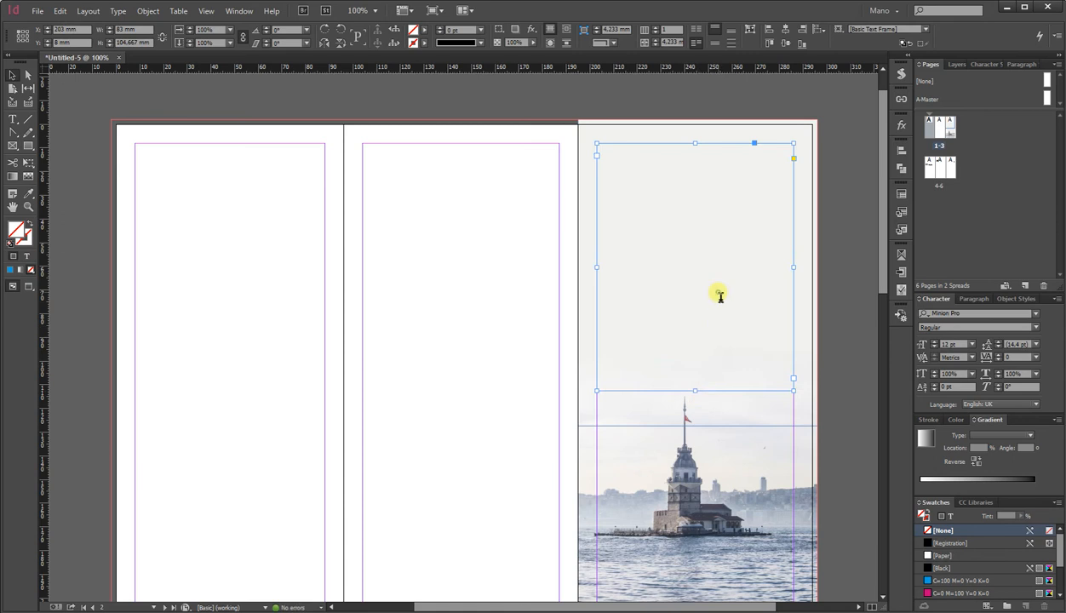
Type the heading SOMETHING ABOUT ISTANBUL into the text frame.
double_click(719, 295)
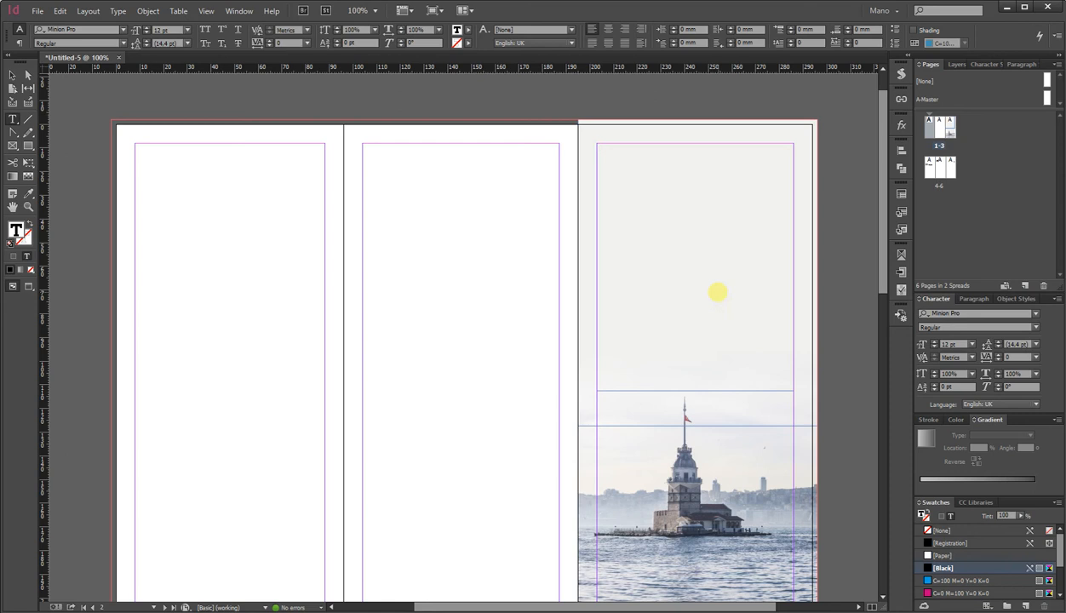
text(SOMETHING ABOUT)
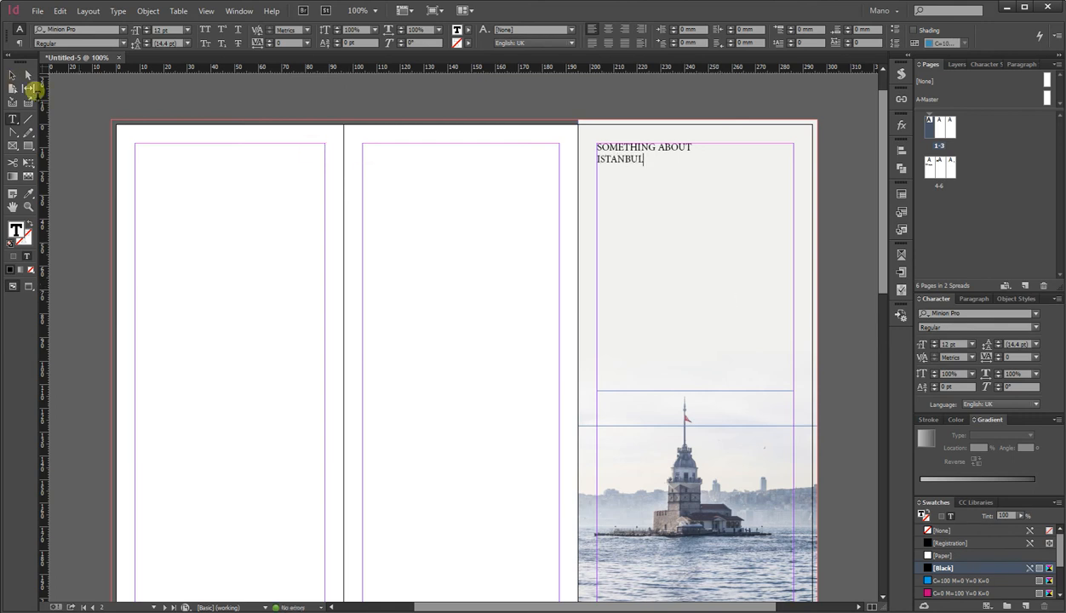
double_click(634, 159)
click(662, 148)
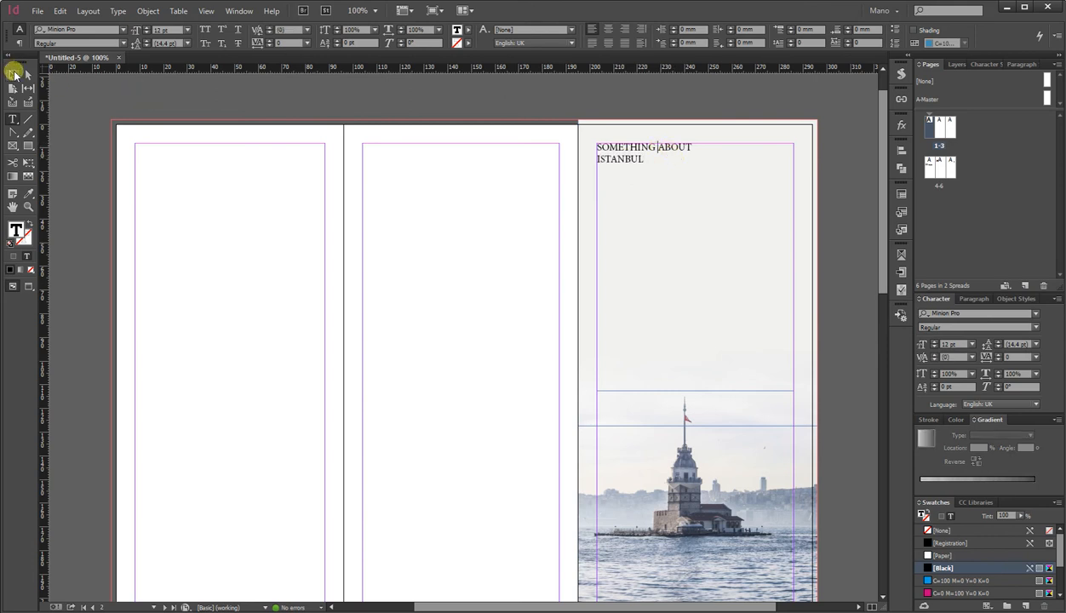
Select the text frame and set the heading's font size to 40 pt.
click(12, 74)
click(715, 234)
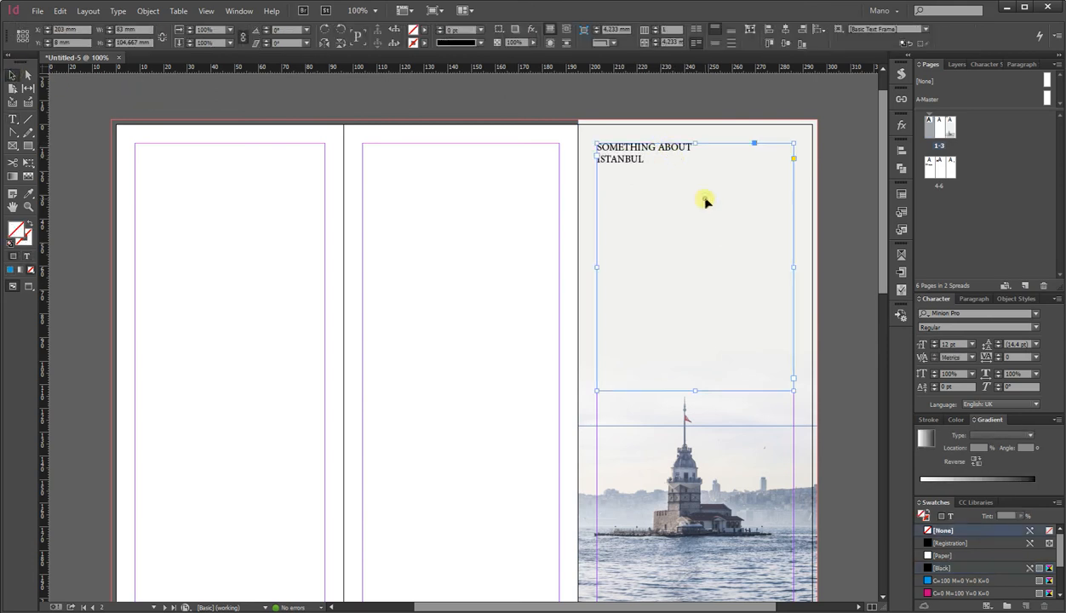
shift+click(933, 343)
shift+click(933, 342)
shift+click(934, 343)
shift+click(934, 342)
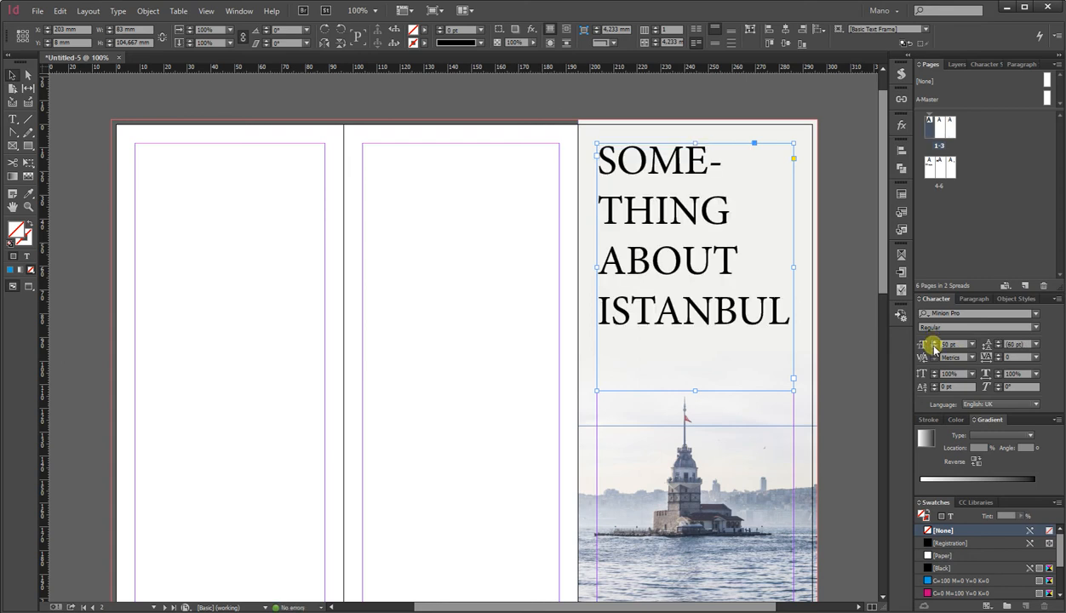
shift+click(934, 346)
Change the heading's font to AlternateGothic2 BT.
click(1034, 328)
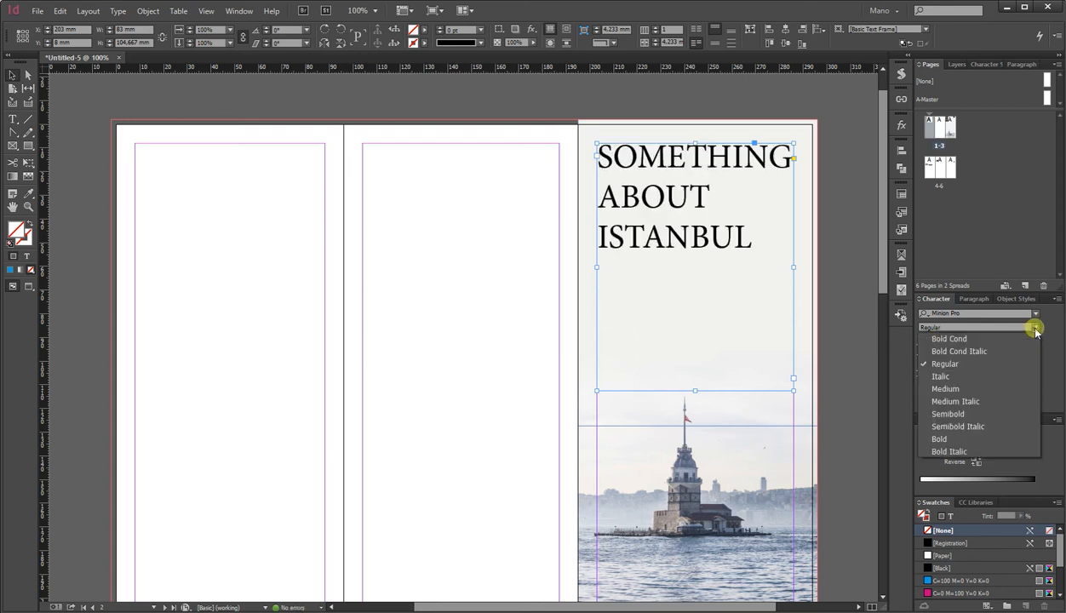
click(1013, 312)
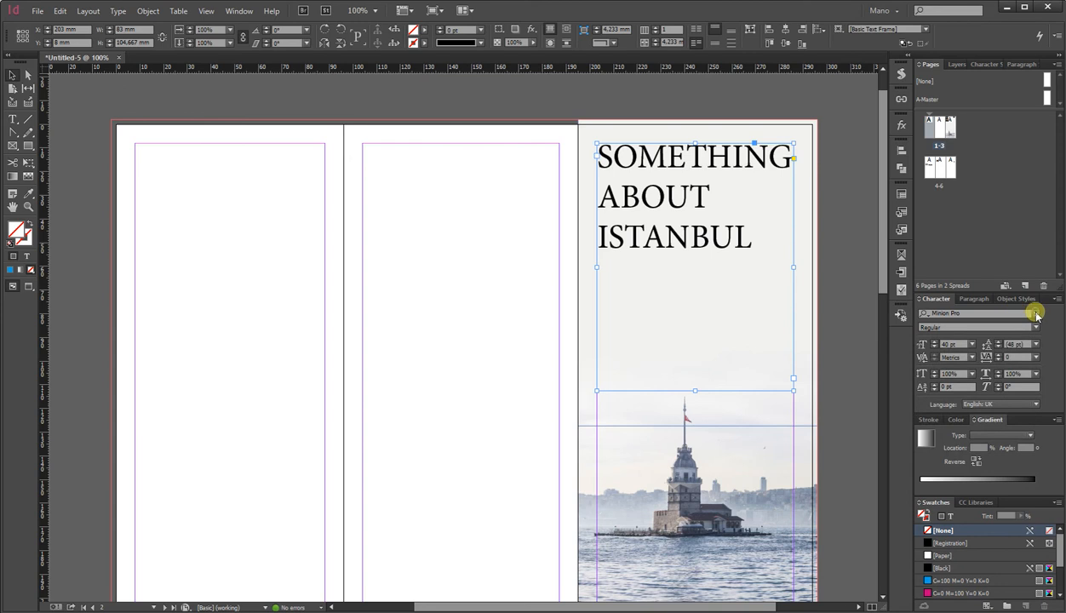
click(1038, 315)
scroll(966, 477, down, 4)
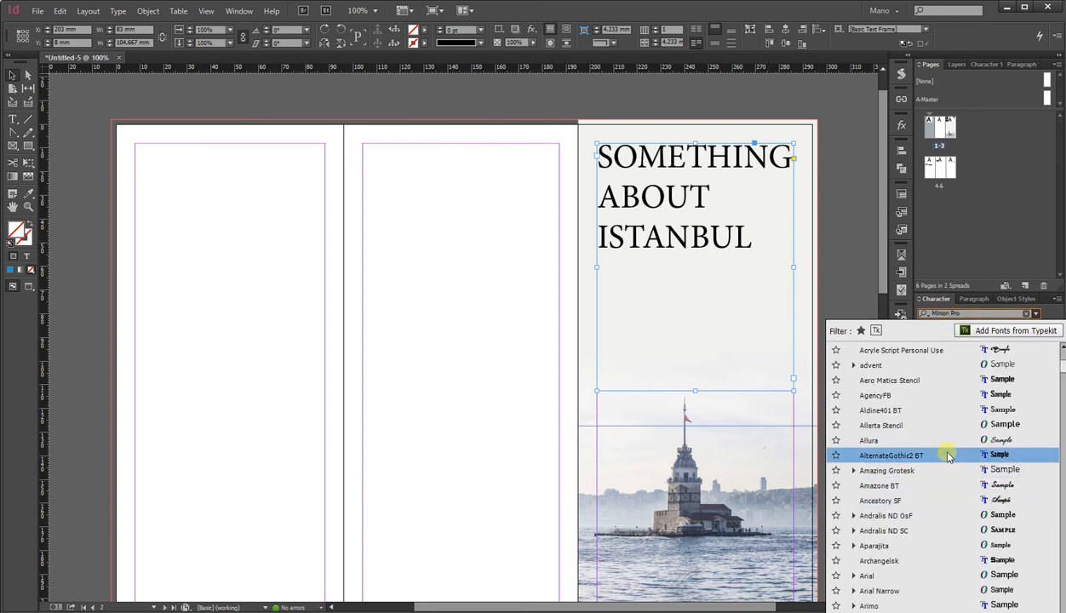
click(948, 457)
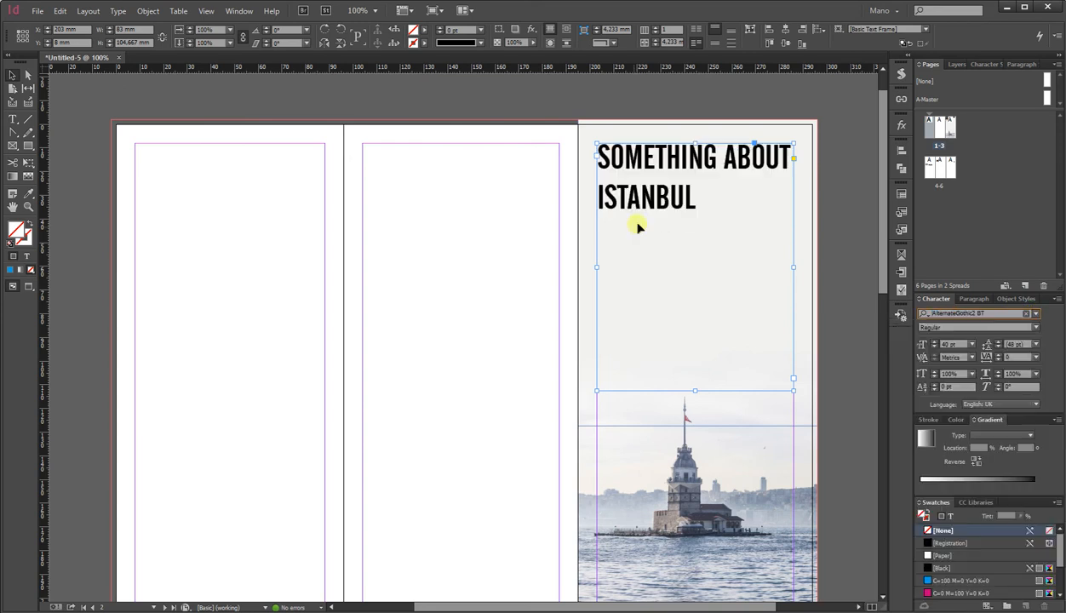
Set the heading's font size to 50 pt and centre-align its lines.
click(935, 342)
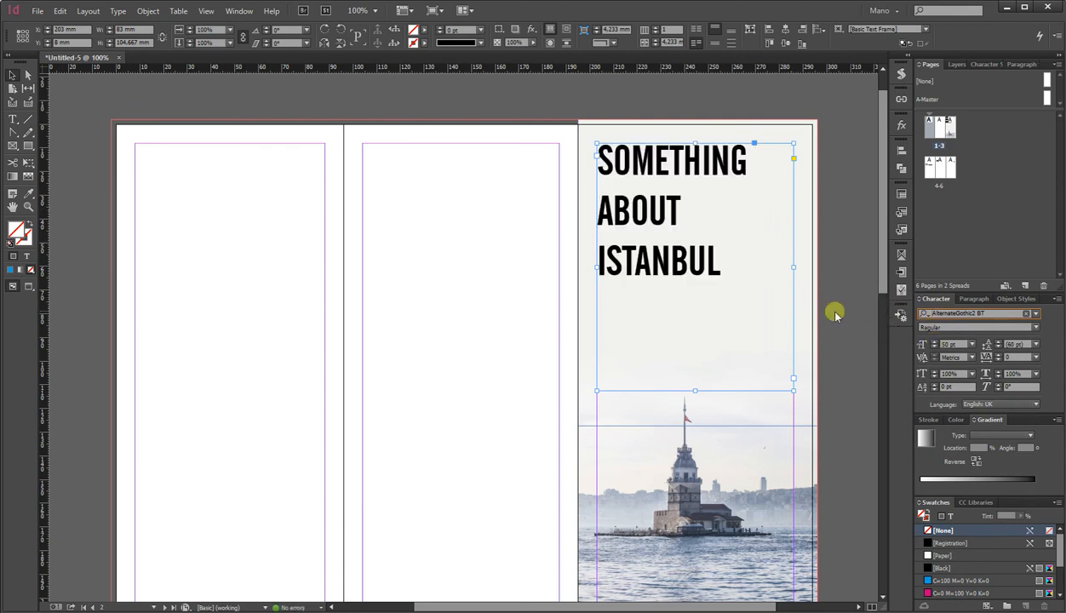
click(968, 300)
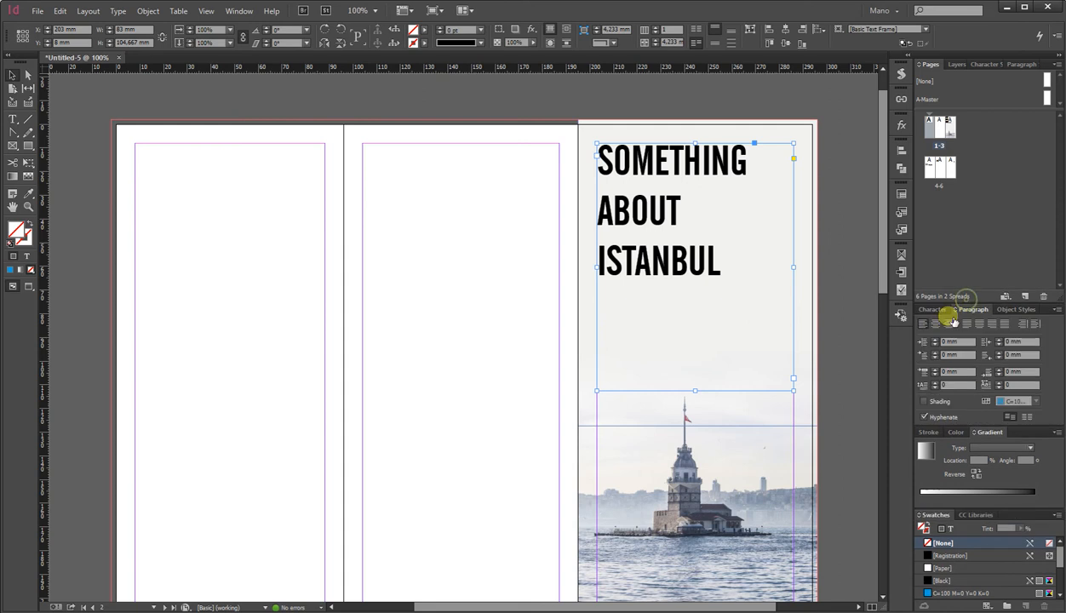
click(935, 325)
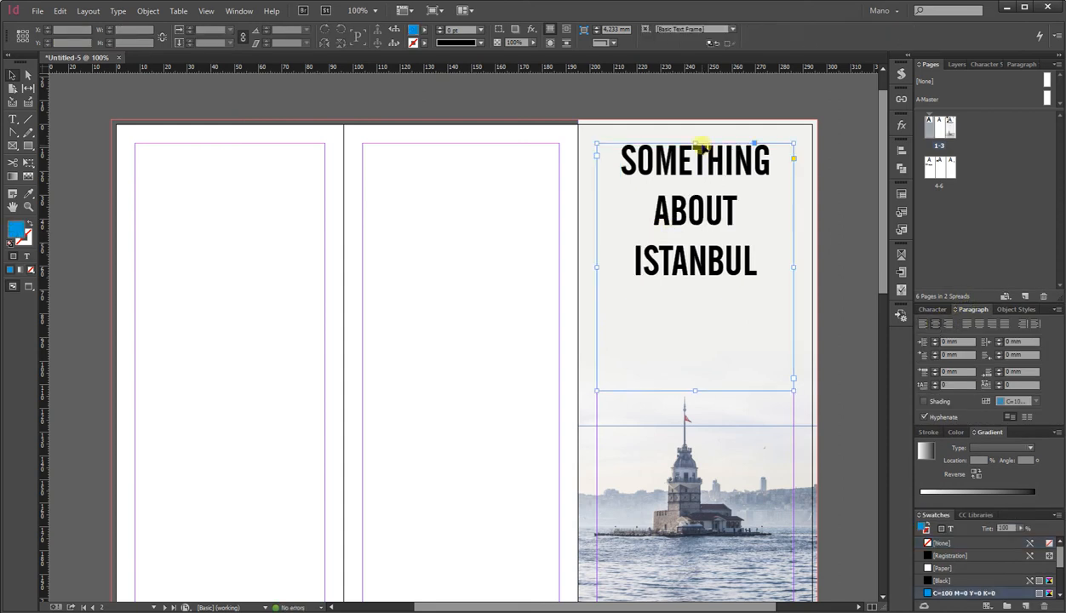
Centre the heading vertically within its text frame.
click(700, 43)
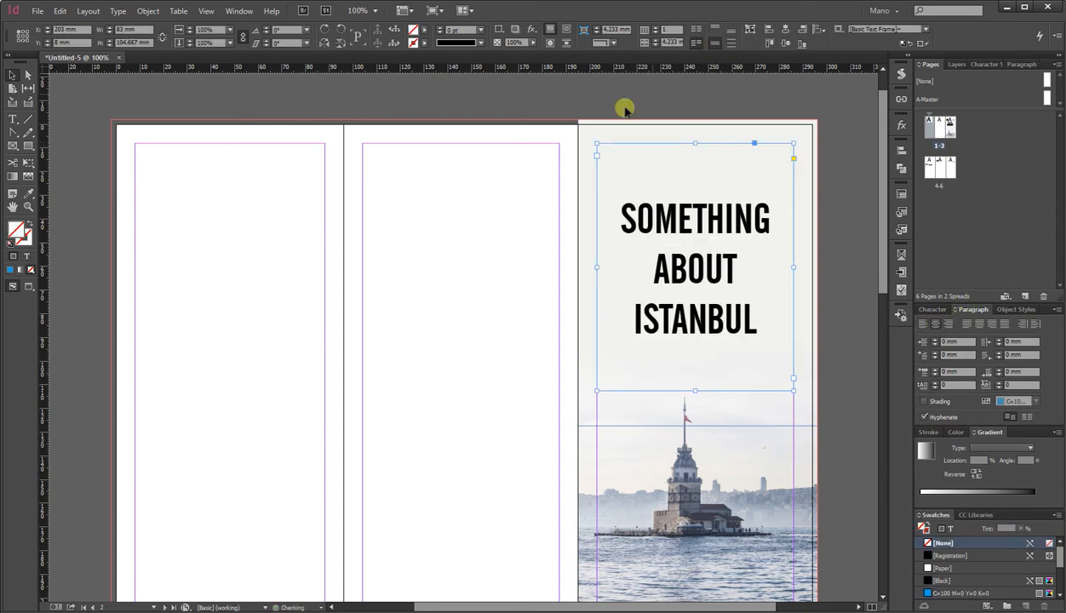
click(28, 288)
click(305, 281)
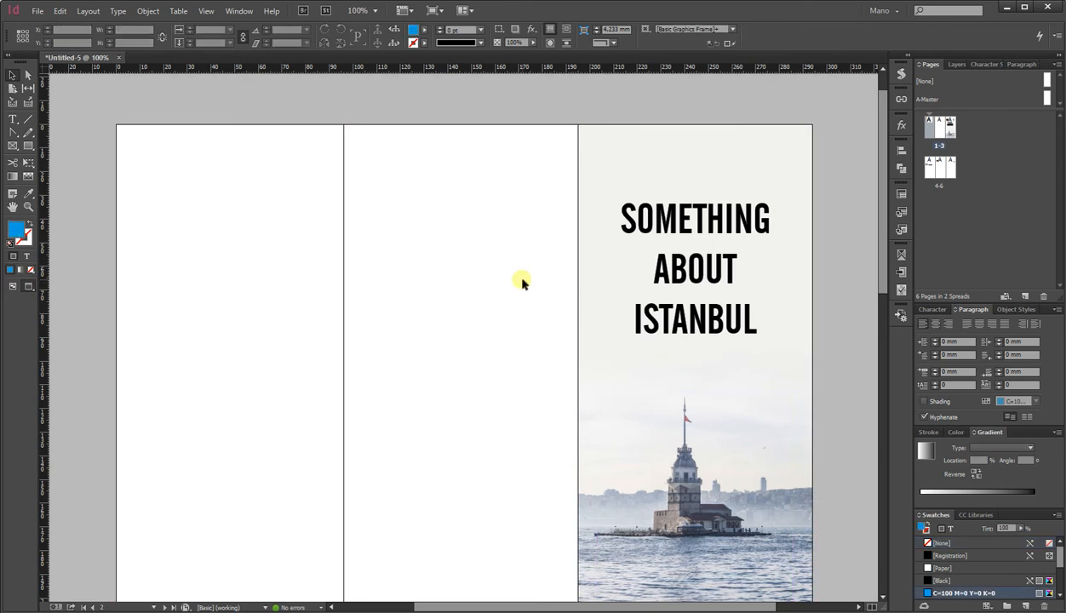
Colour the heading text with a blue-grey sampled from the tower in the photo.
click(694, 259)
double_click(693, 259)
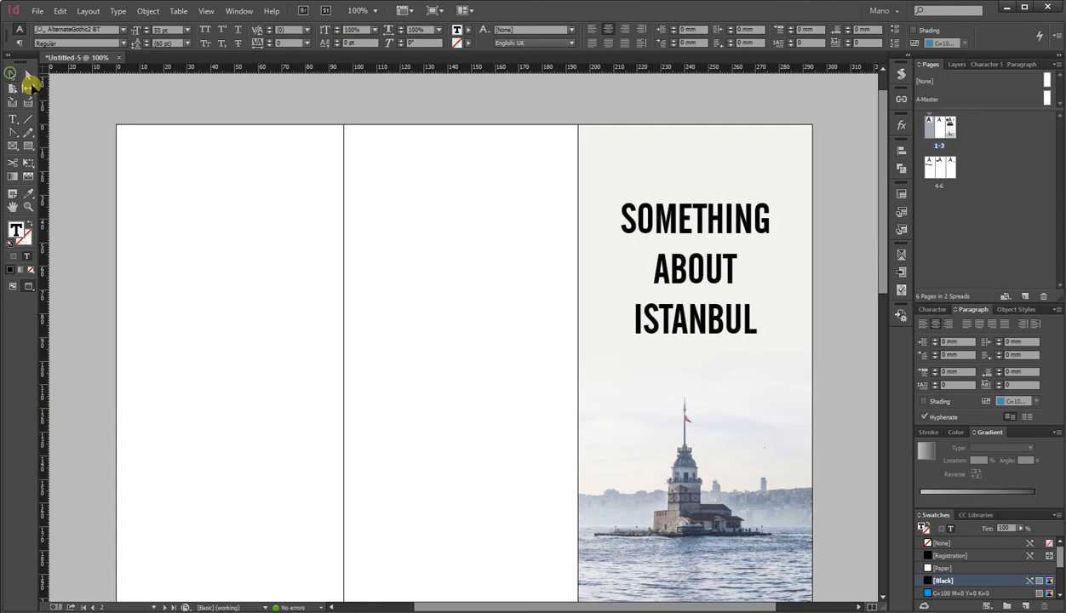
click(12, 75)
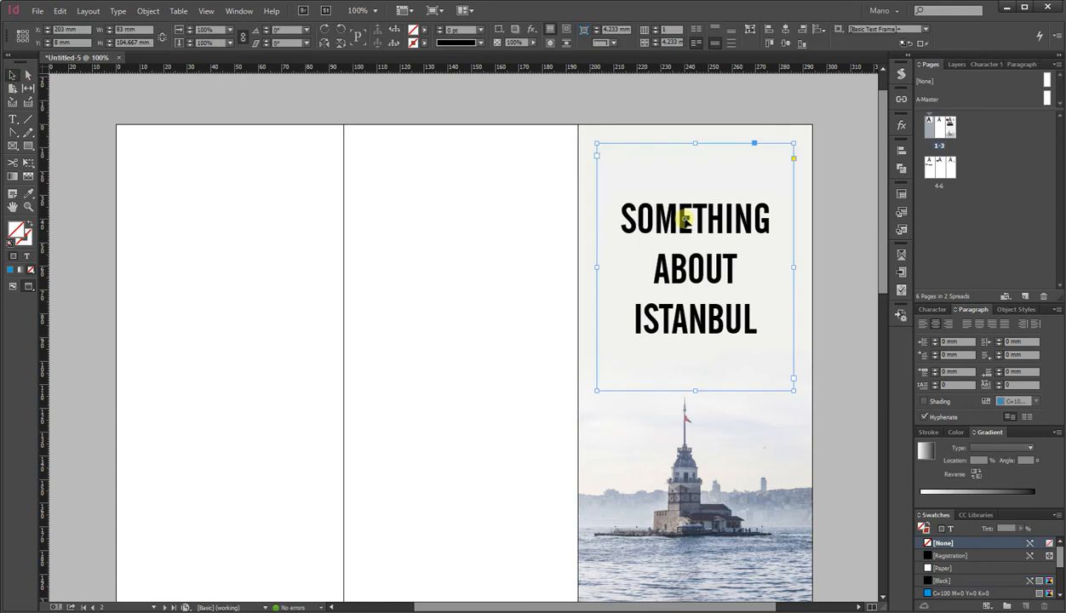
click(26, 256)
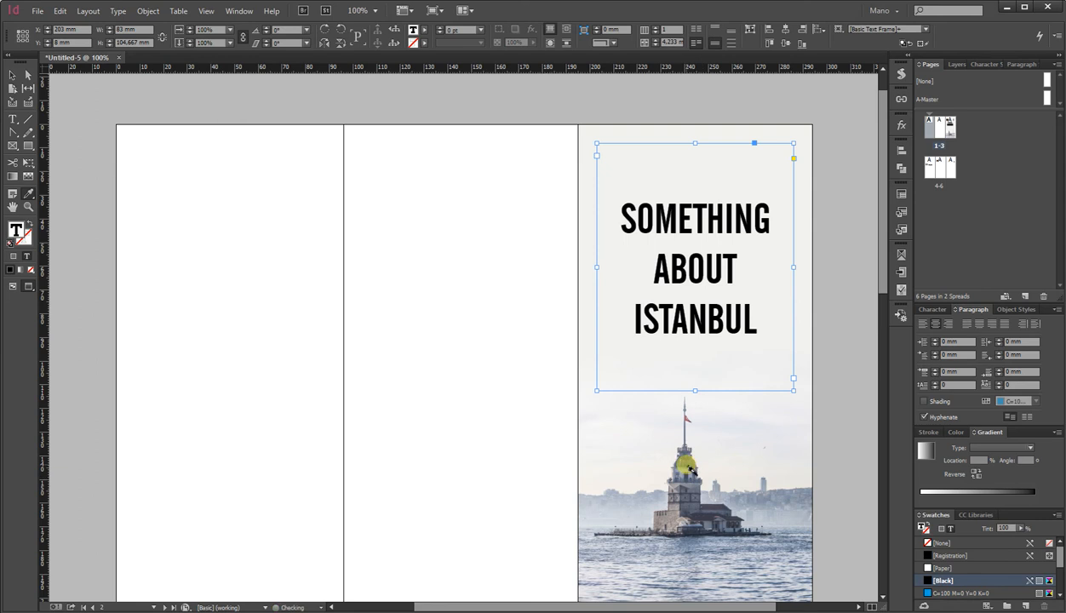
click(688, 469)
click(12, 75)
click(293, 179)
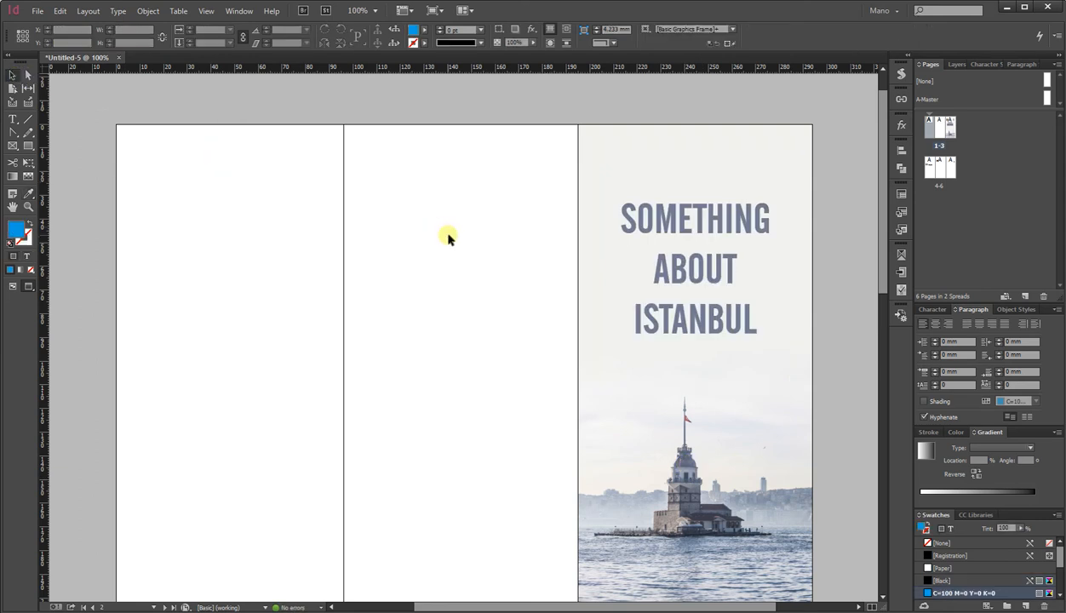
scroll(449, 238, down, 1)
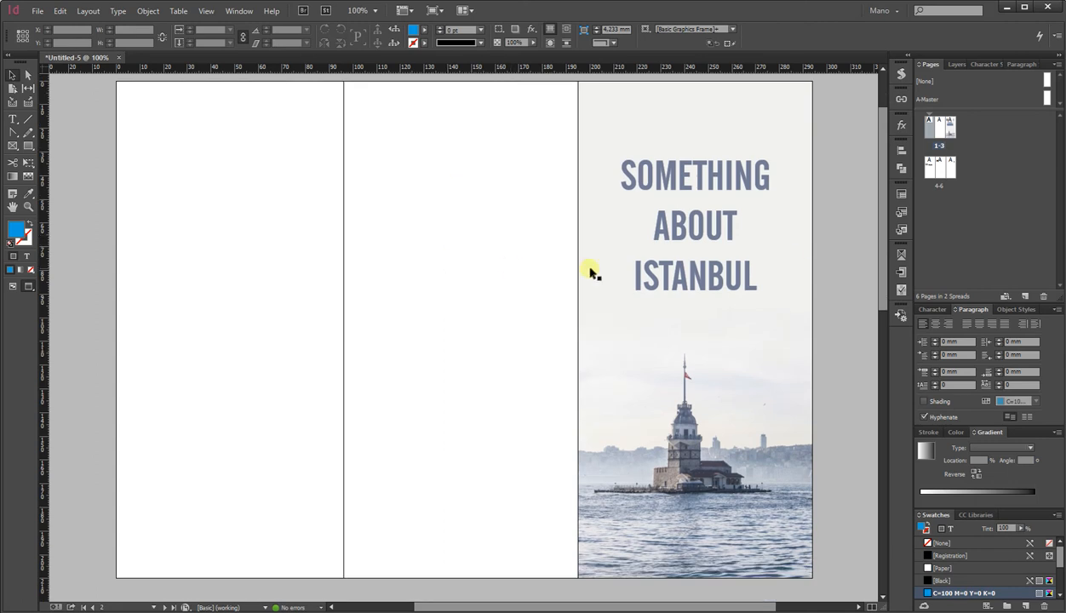
drag(883, 257, 884, 255)
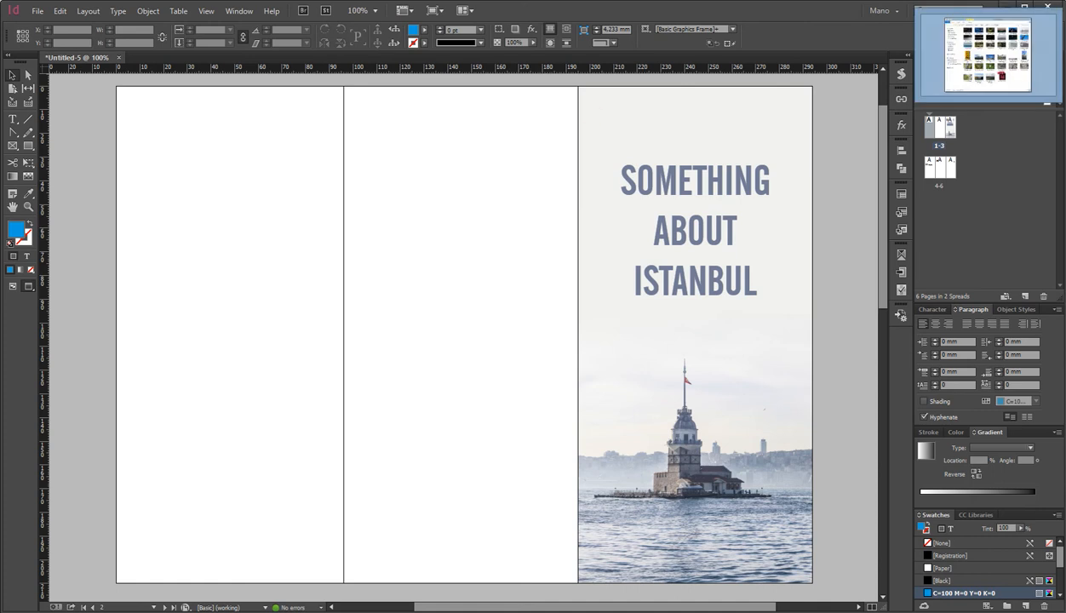
key(w)
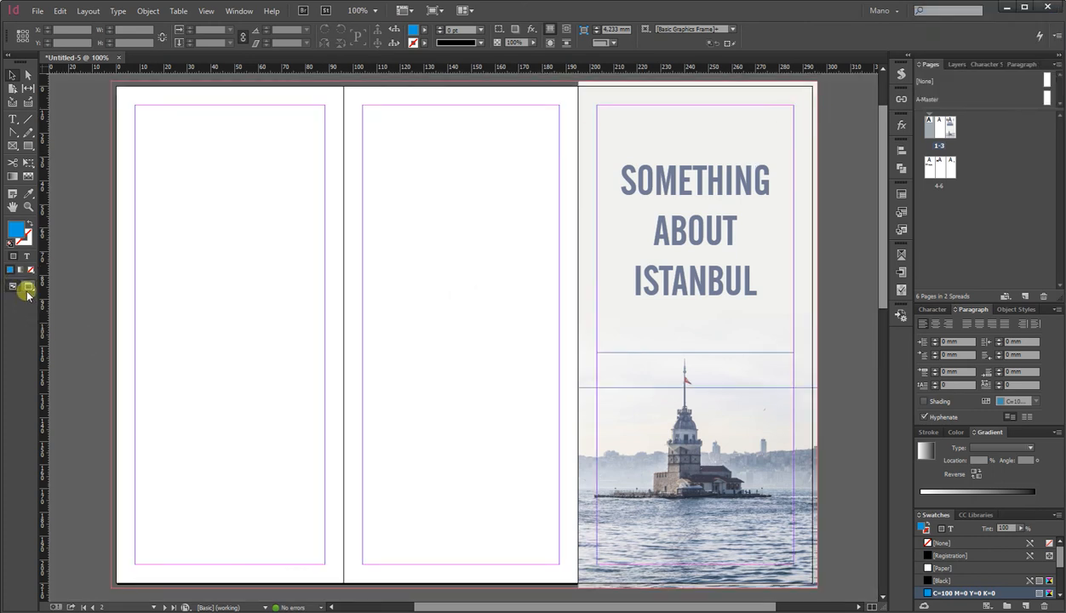
mouse_move(987, 2)
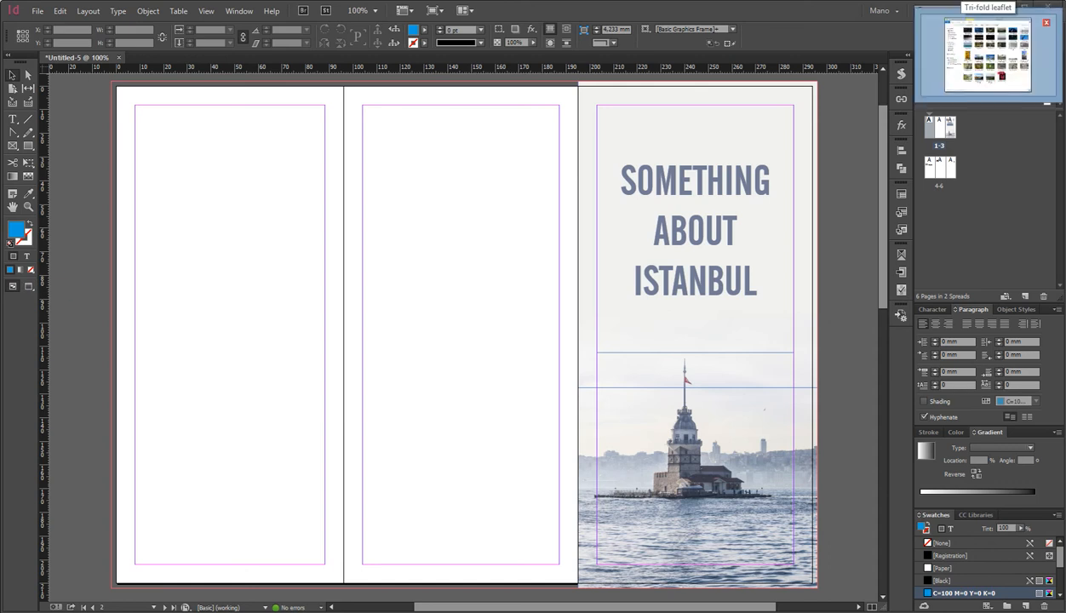
click(987, 55)
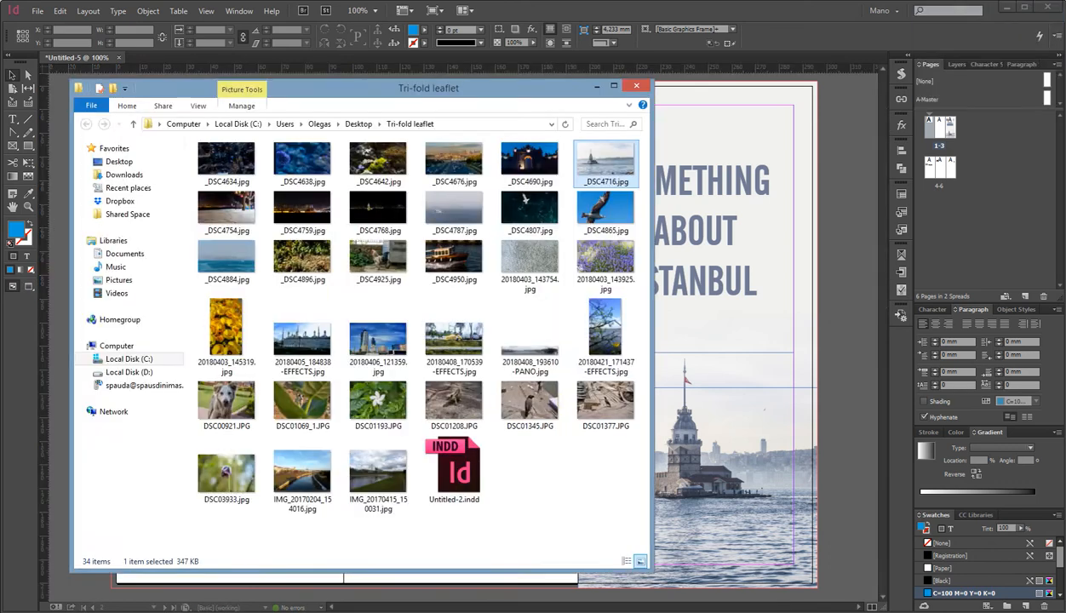
click(713, 62)
Draw a row of four equal rectangle frames about 46 mm tall along the bottom margin of the first two panels.
click(25, 145)
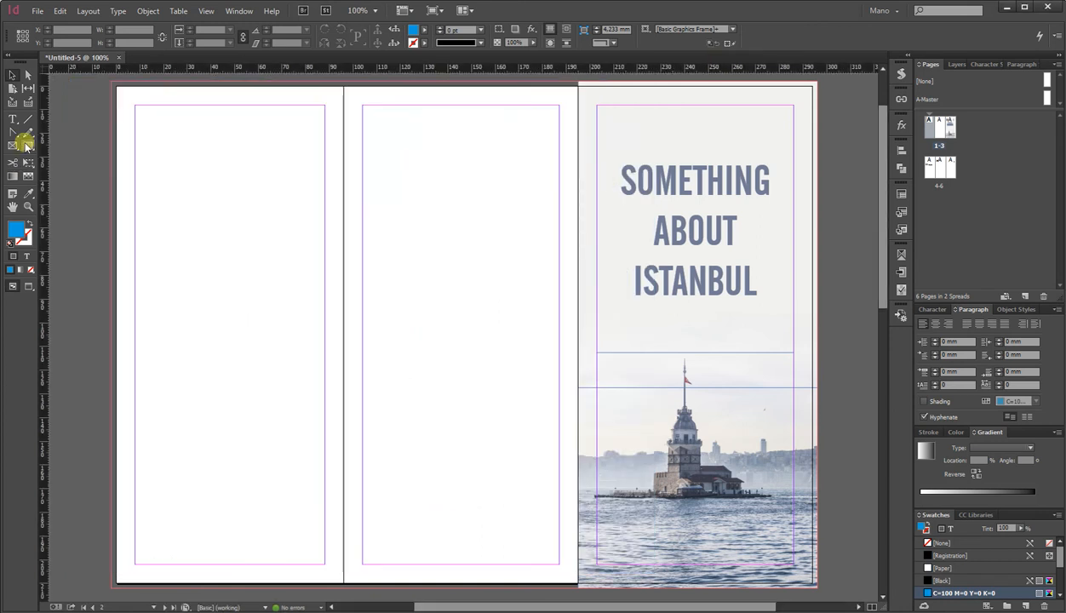
click(28, 148)
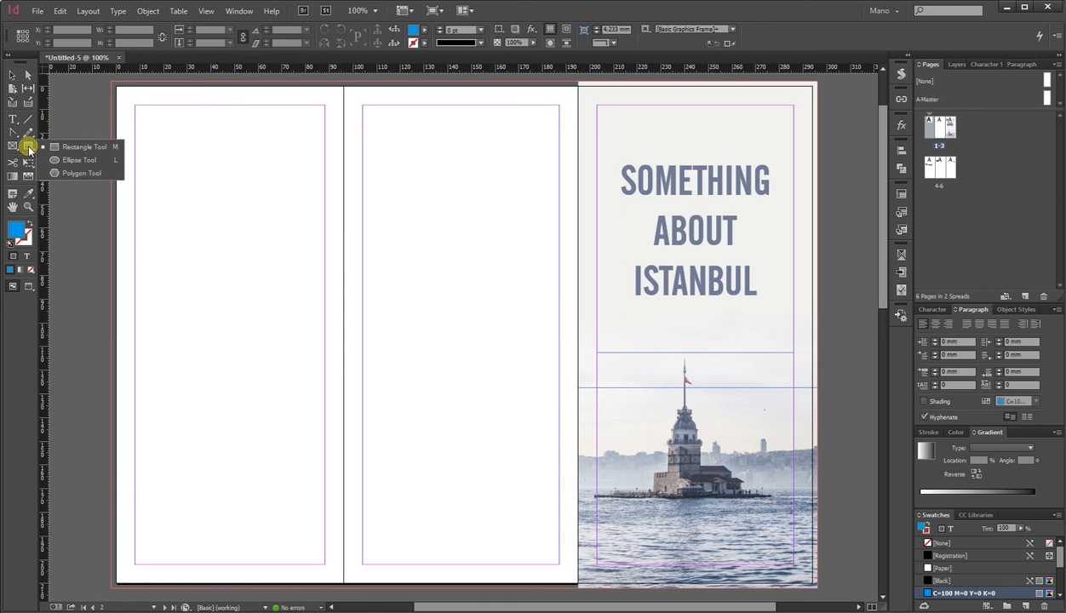
drag(134, 455, 565, 567)
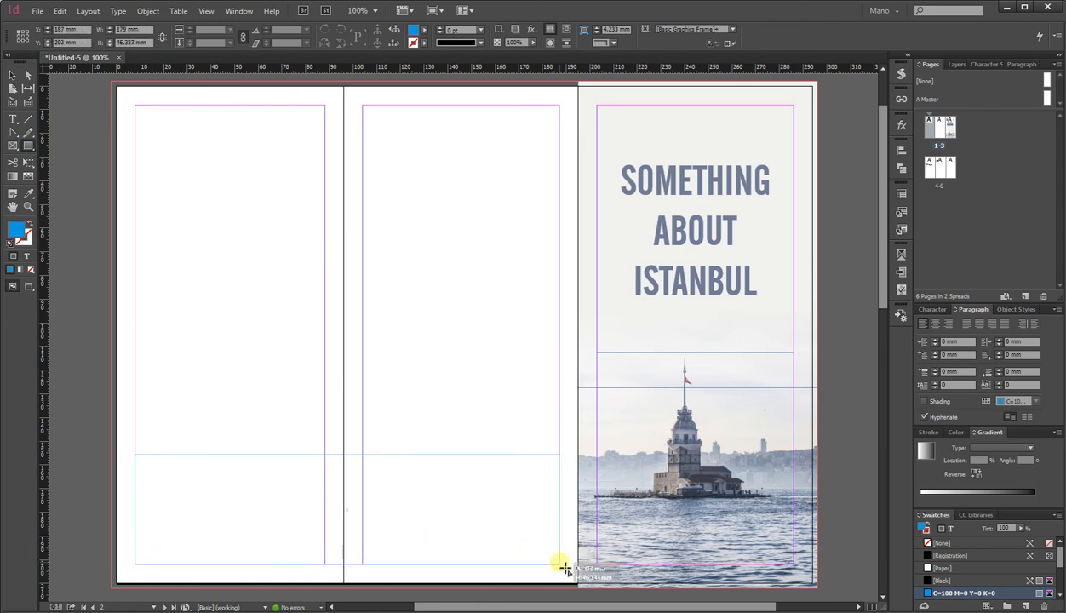
key(Right)
key(Right)
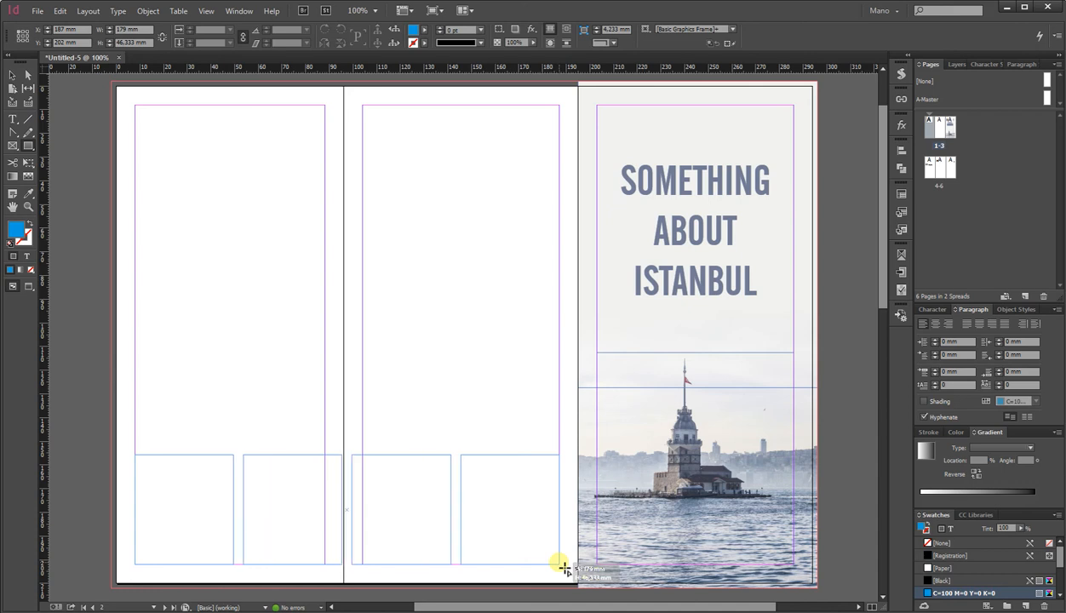
drag(564, 568, 564, 568)
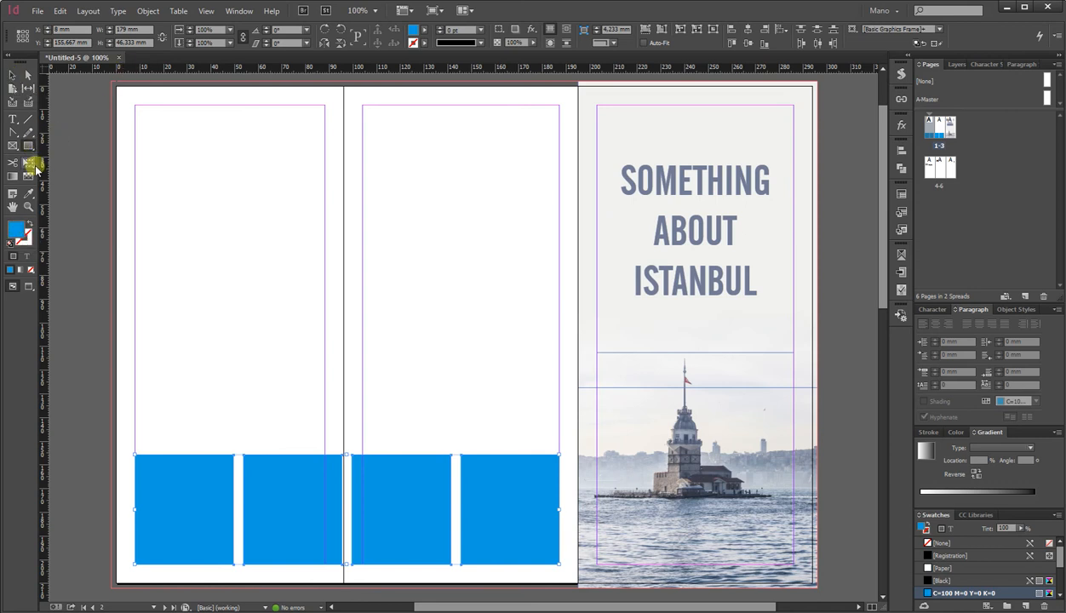
Give the four rectangles rounded corners of 4.233 mm using Corner Options.
click(28, 144)
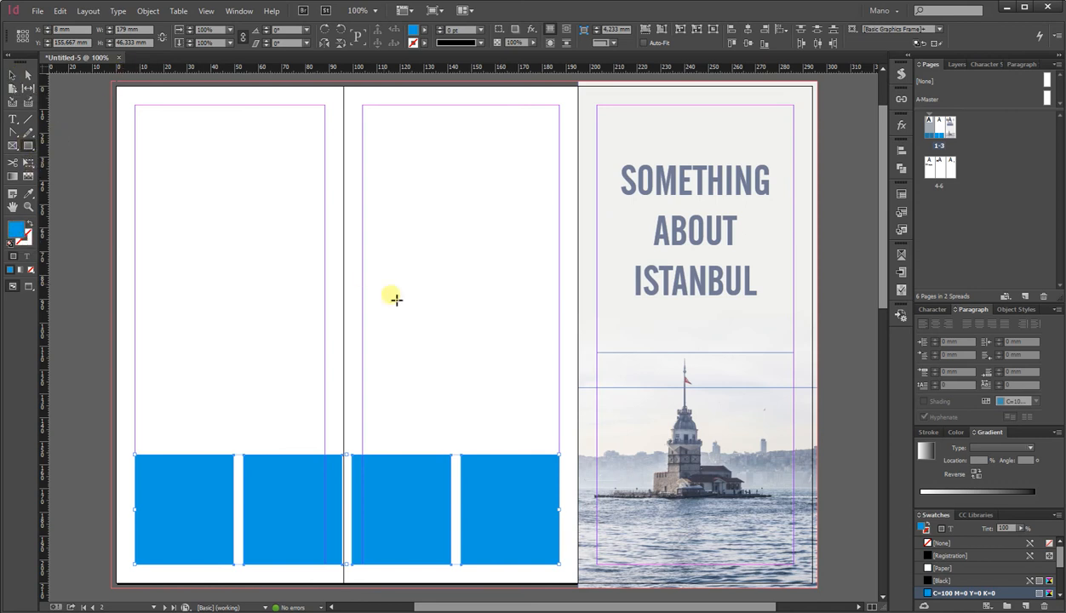
click(179, 11)
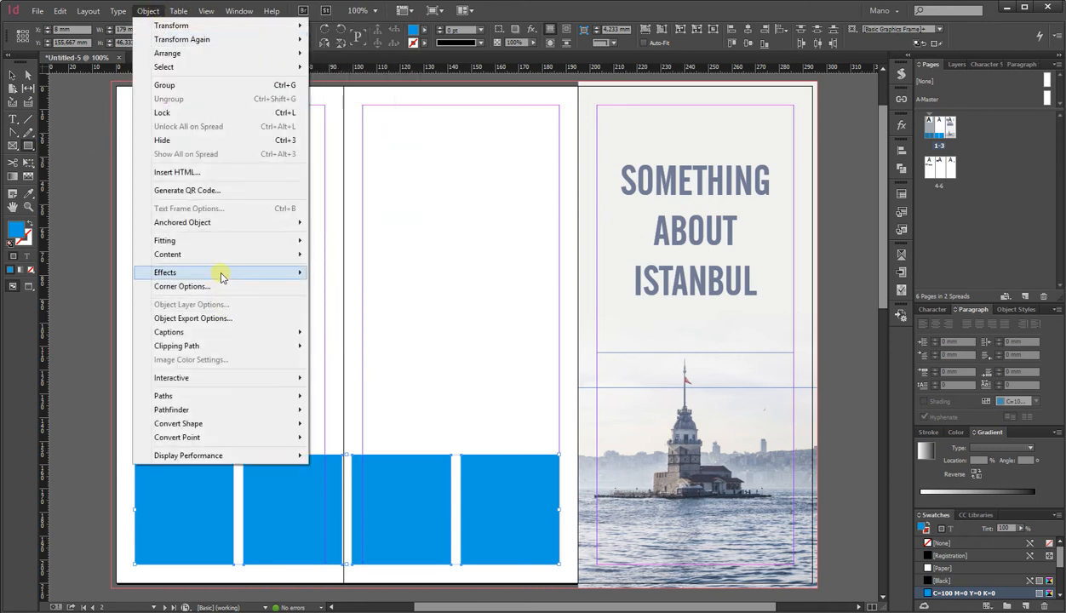
click(216, 286)
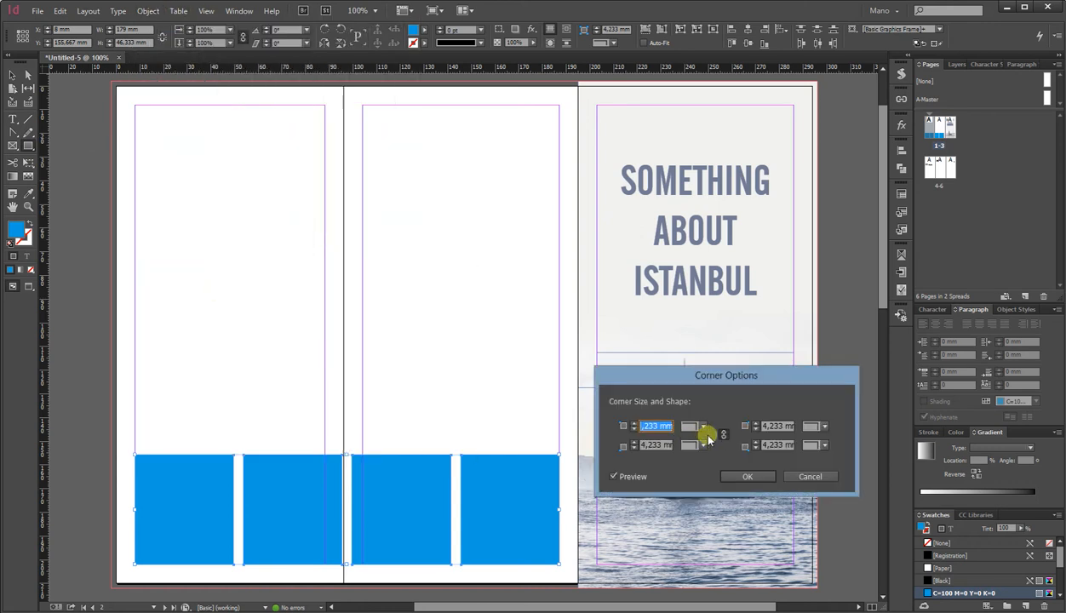
click(696, 425)
click(696, 503)
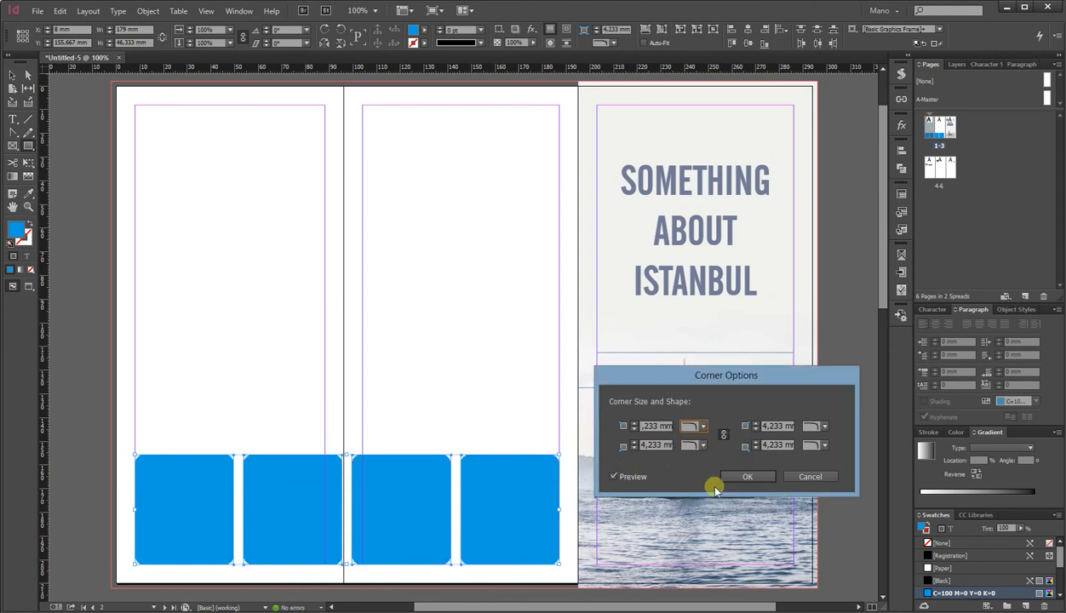
click(749, 477)
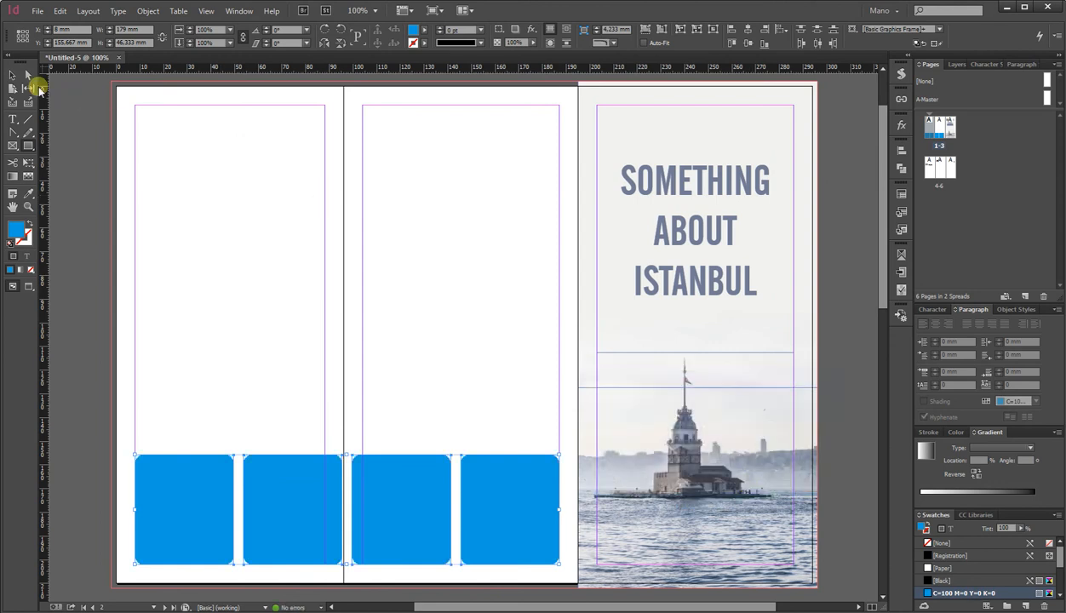
Drag four photos from the Tri-fold leaflet folder into the four rounded frames.
key(alt+Tab)
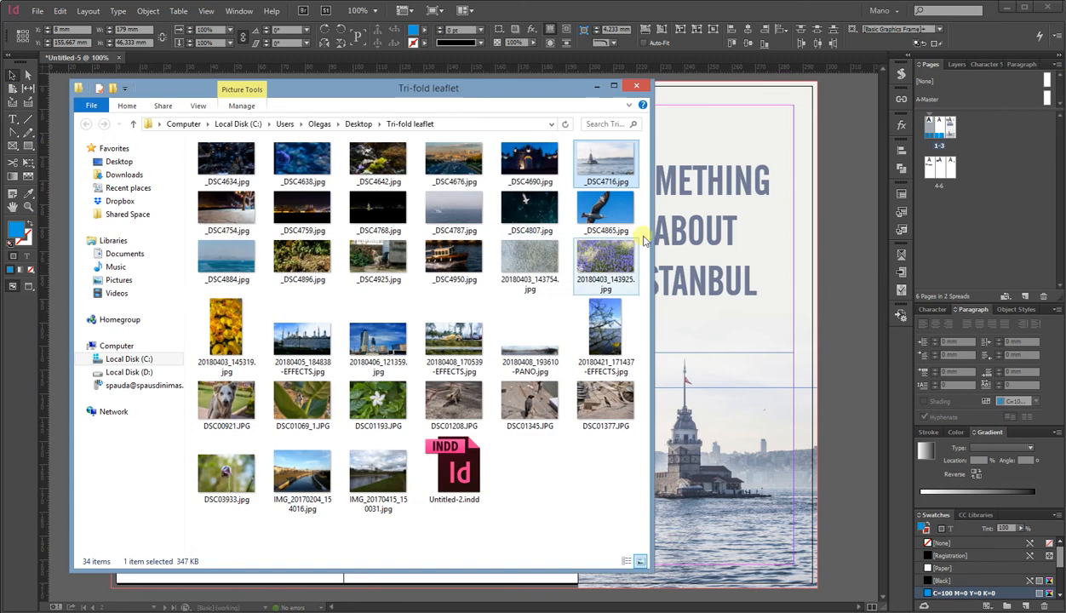
drag(496, 94, 826, 88)
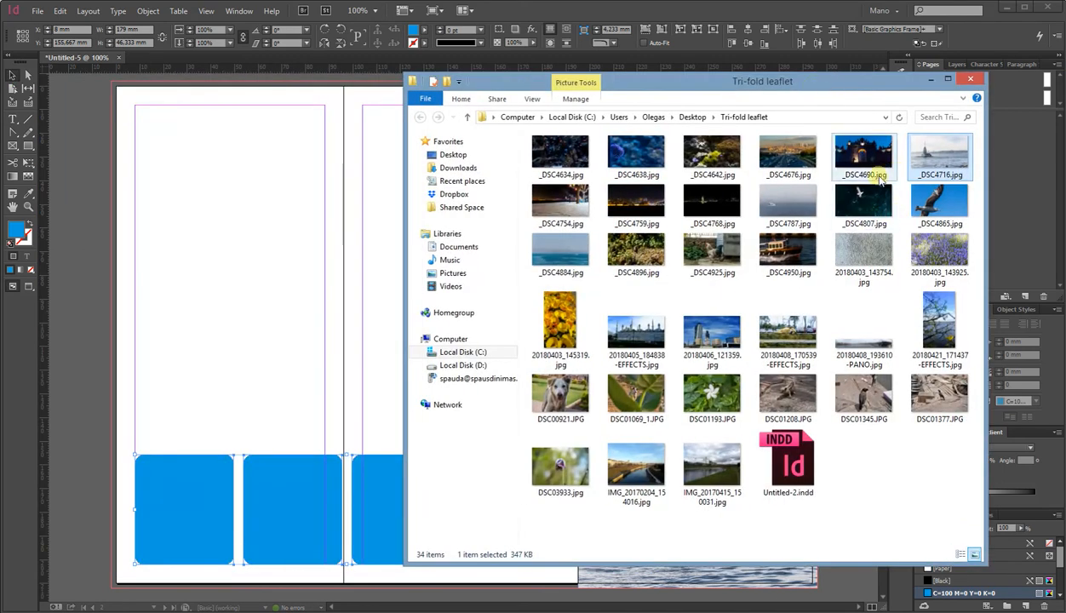
drag(859, 154, 185, 517)
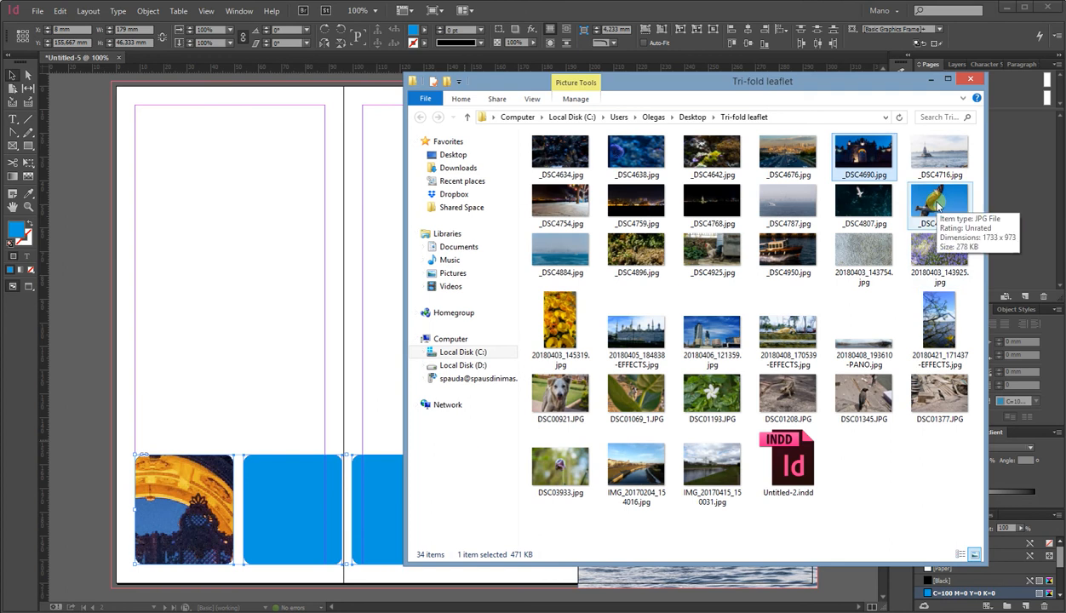
drag(708, 249, 312, 509)
drag(559, 393, 549, 418)
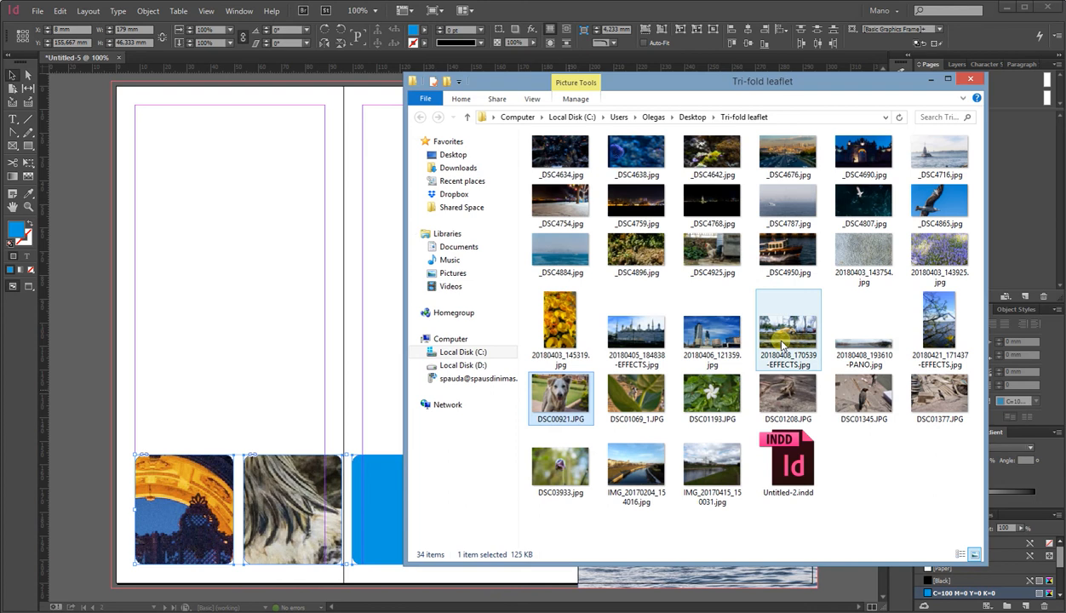
drag(786, 337, 367, 494)
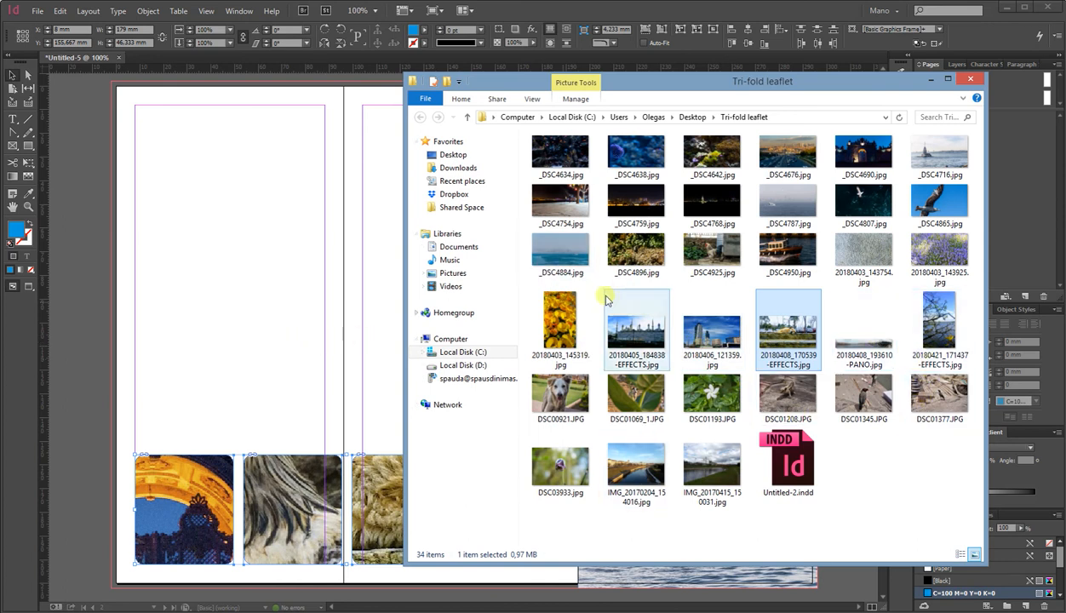
drag(814, 93, 857, 56)
drag(836, 213, 524, 565)
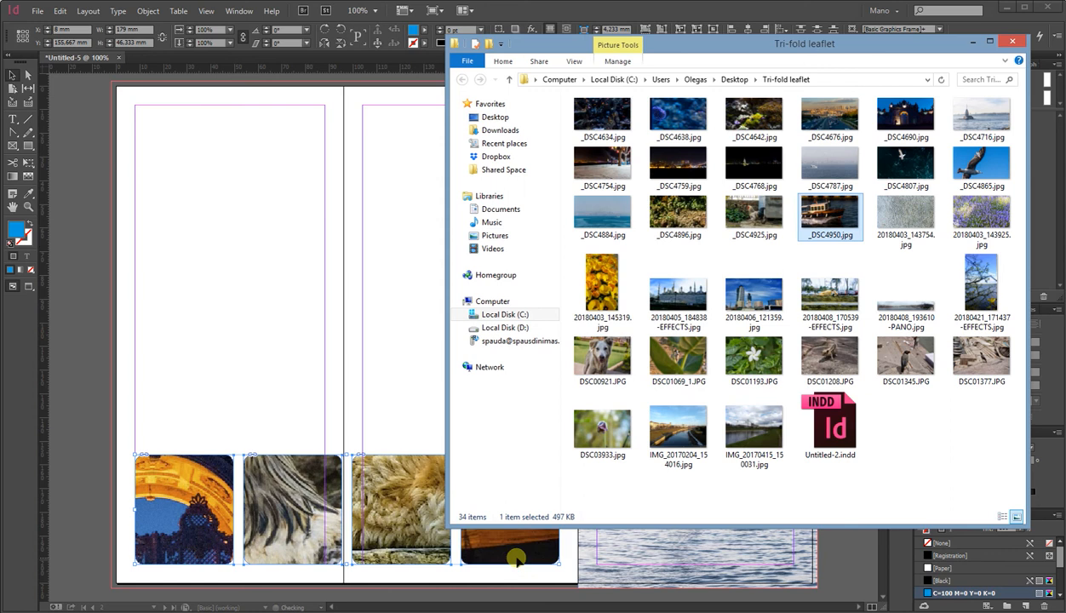
Select all four image frames and fit their photos to fill the frames proportionally.
click(394, 378)
drag(201, 432, 524, 501)
click(646, 30)
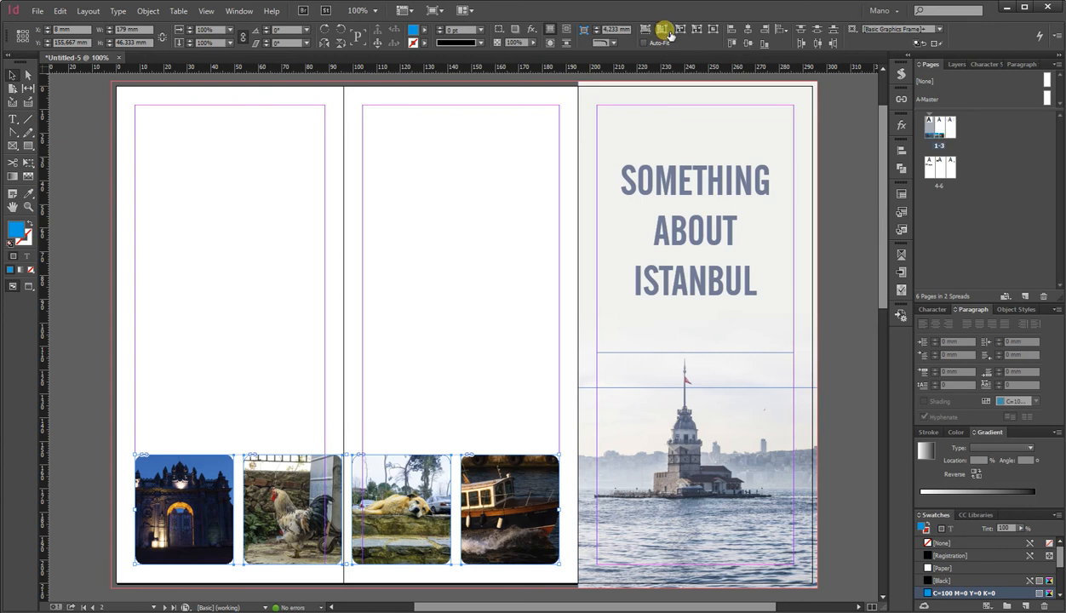
click(667, 31)
click(647, 31)
click(389, 308)
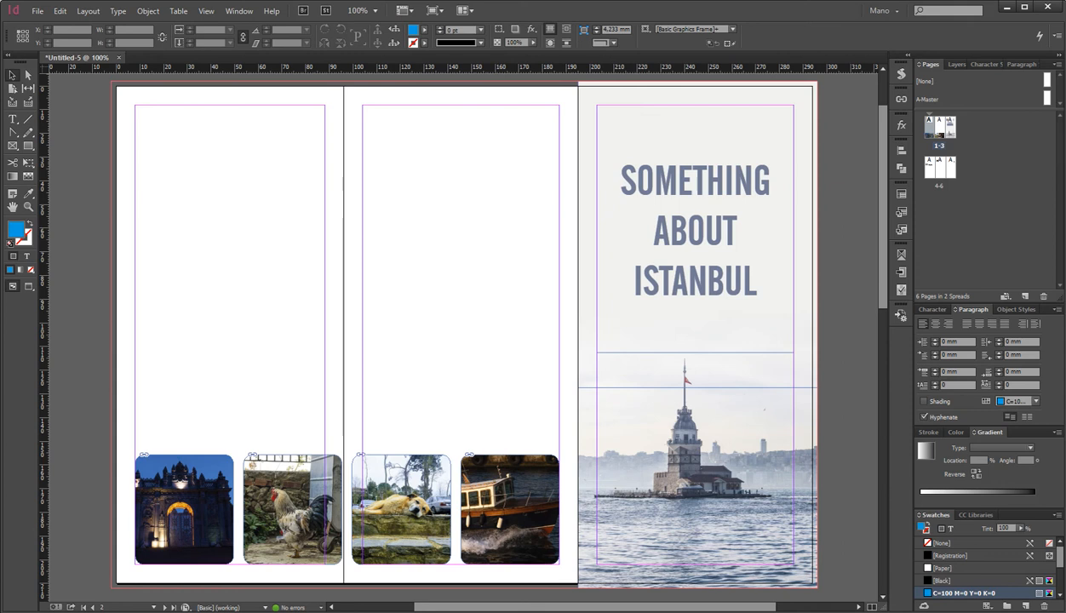
Replace the first frame's photo with _DSC4865.jpg from the folder.
key(alt+Tab)
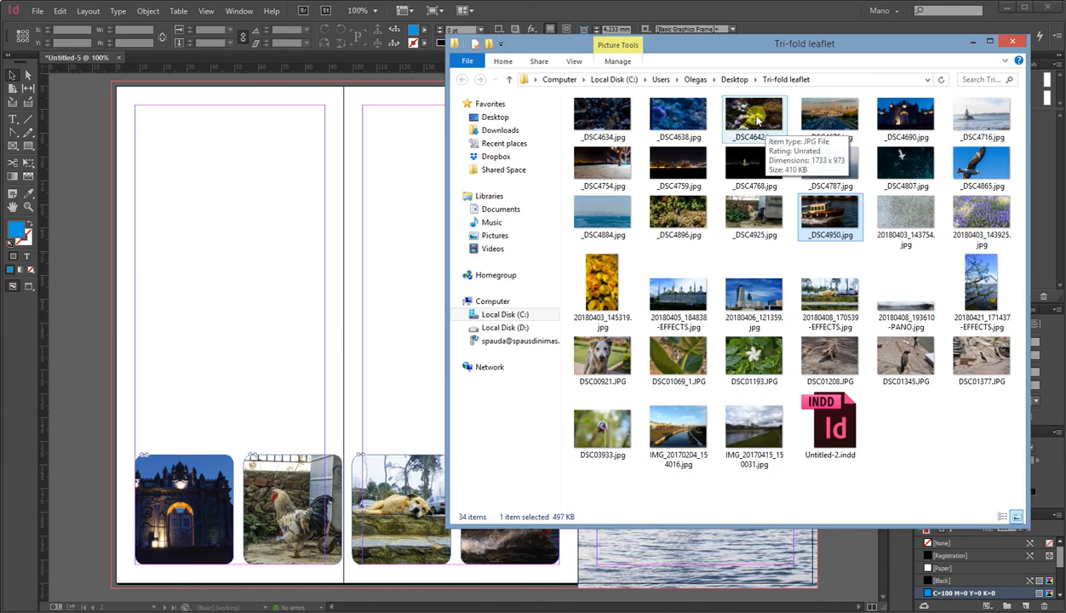
drag(981, 163, 255, 465)
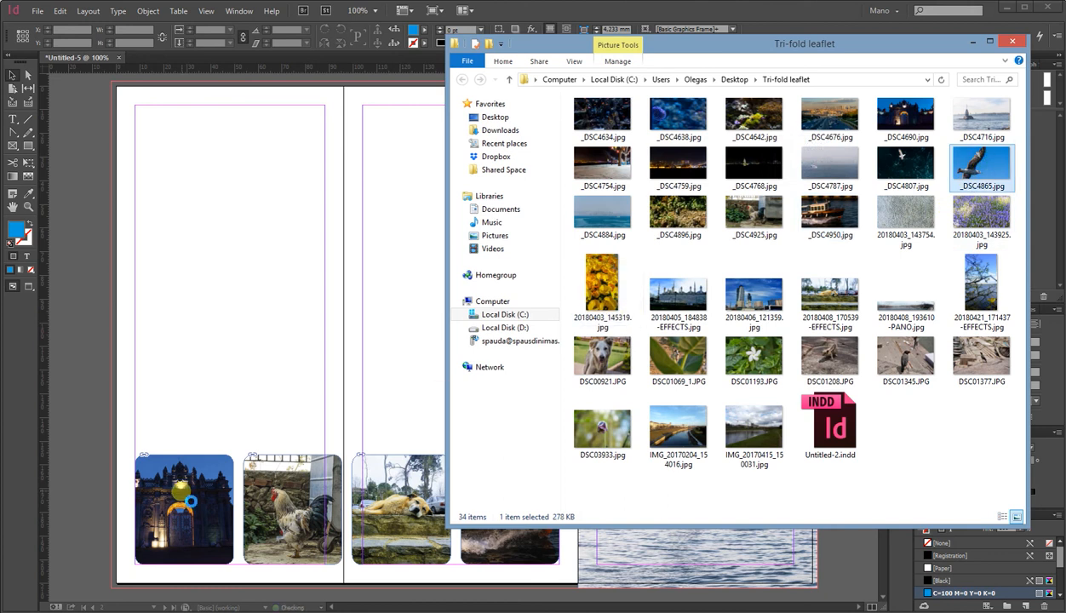
drag(181, 498, 183, 498)
click(206, 404)
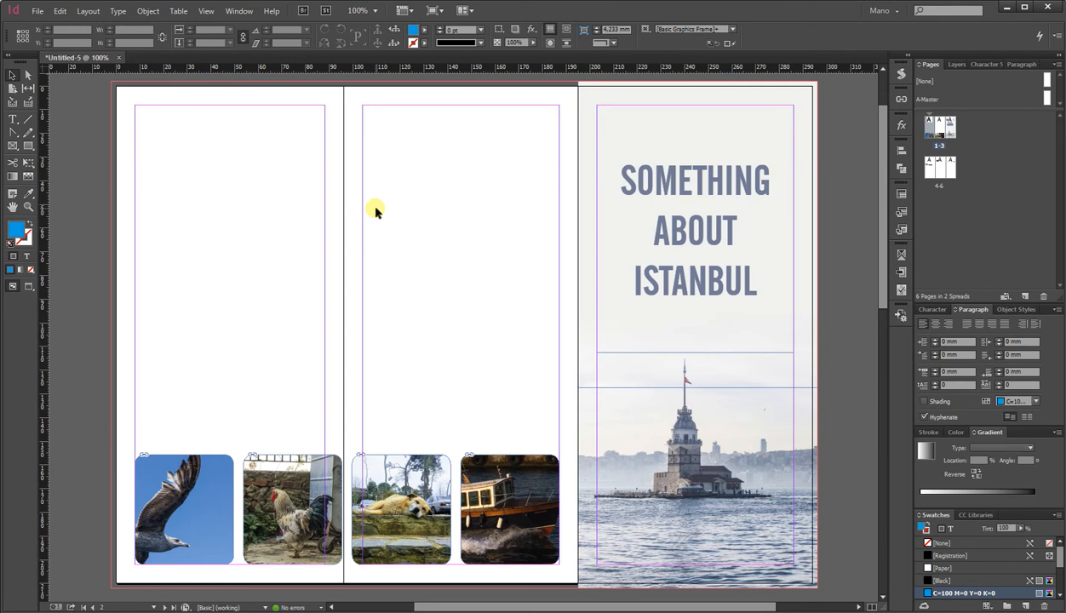
Move the row of four rounded photo frames up to the top of the two inner panels.
drag(213, 422, 471, 164)
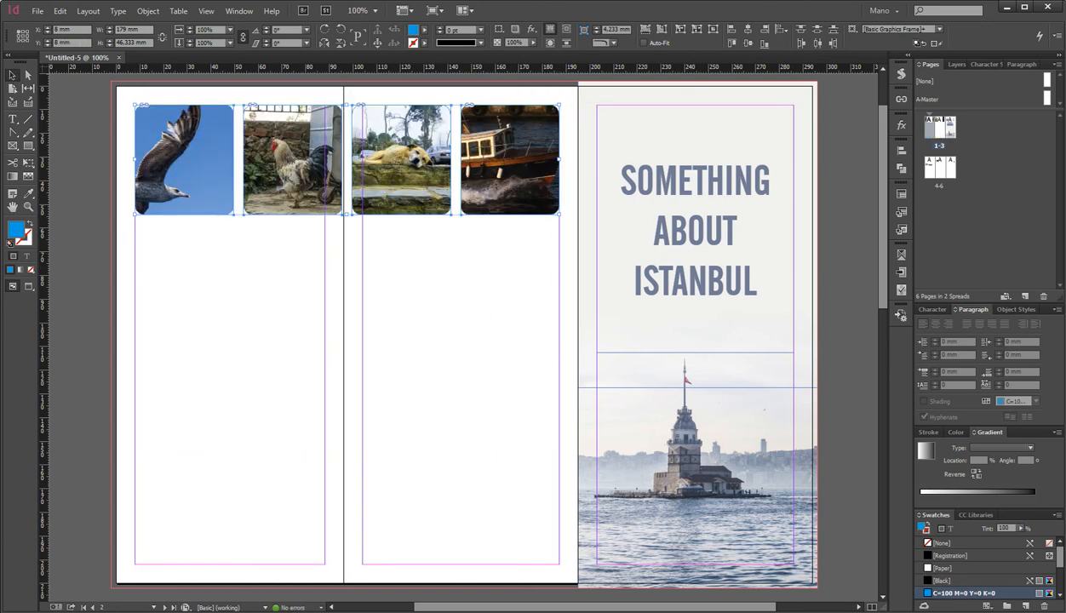
key(alt+Tab)
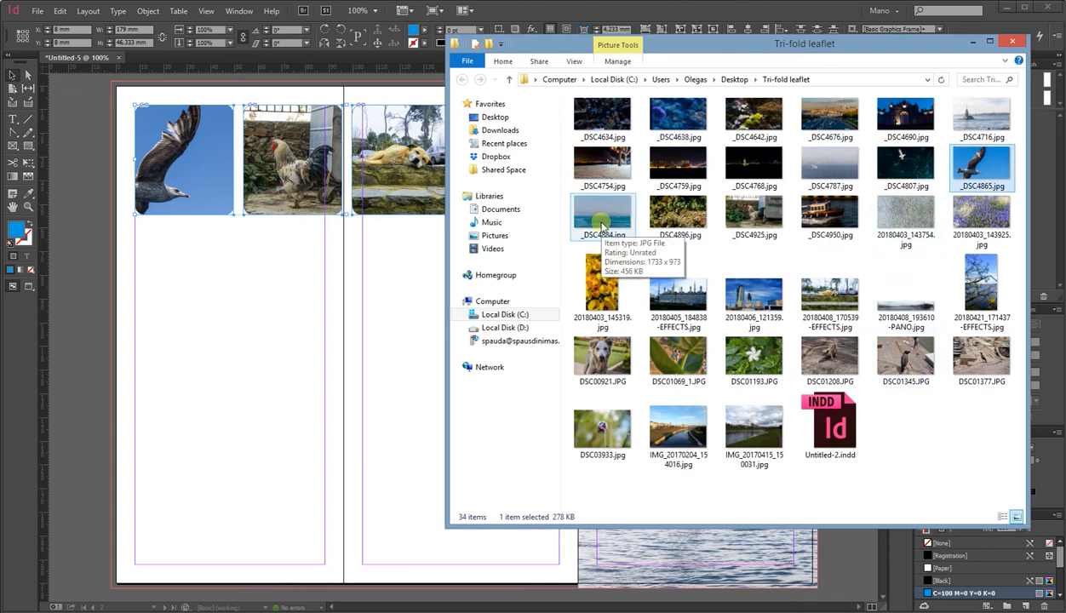
drag(828, 166, 209, 405)
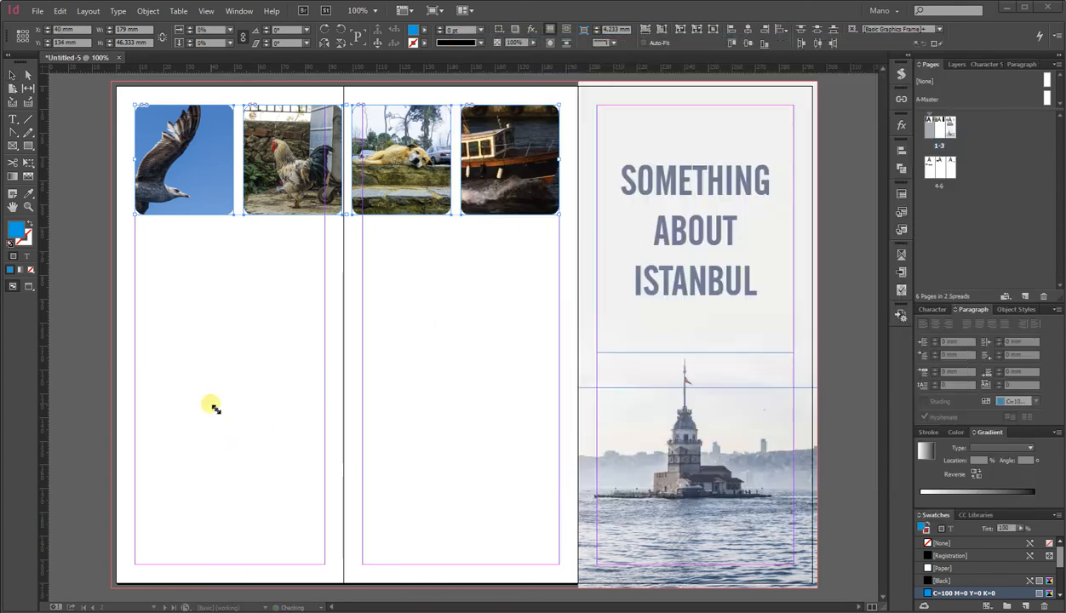
click(212, 405)
scroll(256, 409, down, 4)
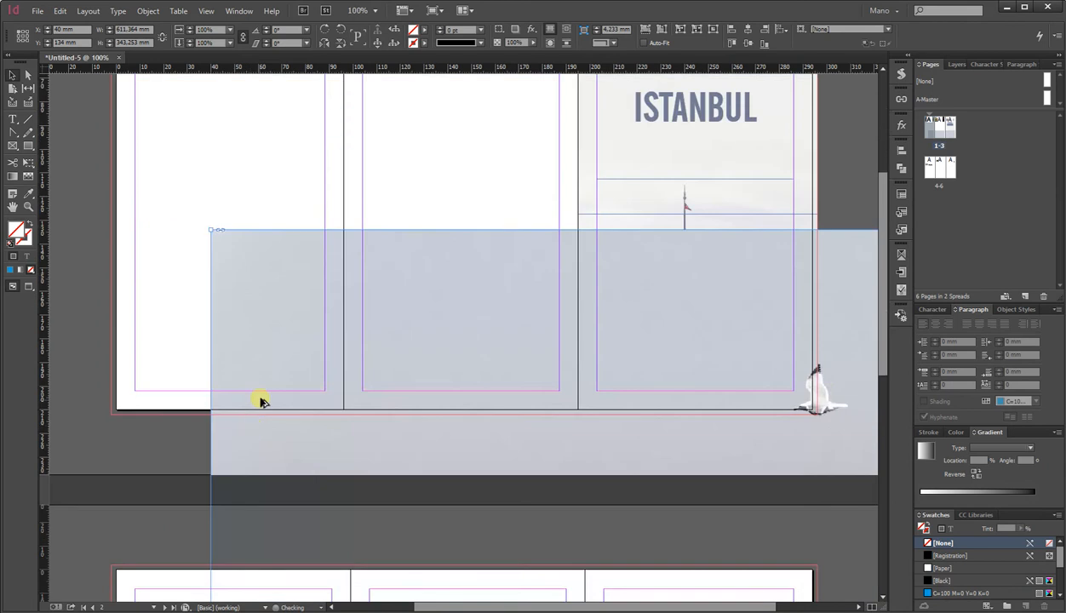
scroll(261, 400, down, 1)
Delete the three panel-width labels on the second spread.
scroll(283, 400, down, 1)
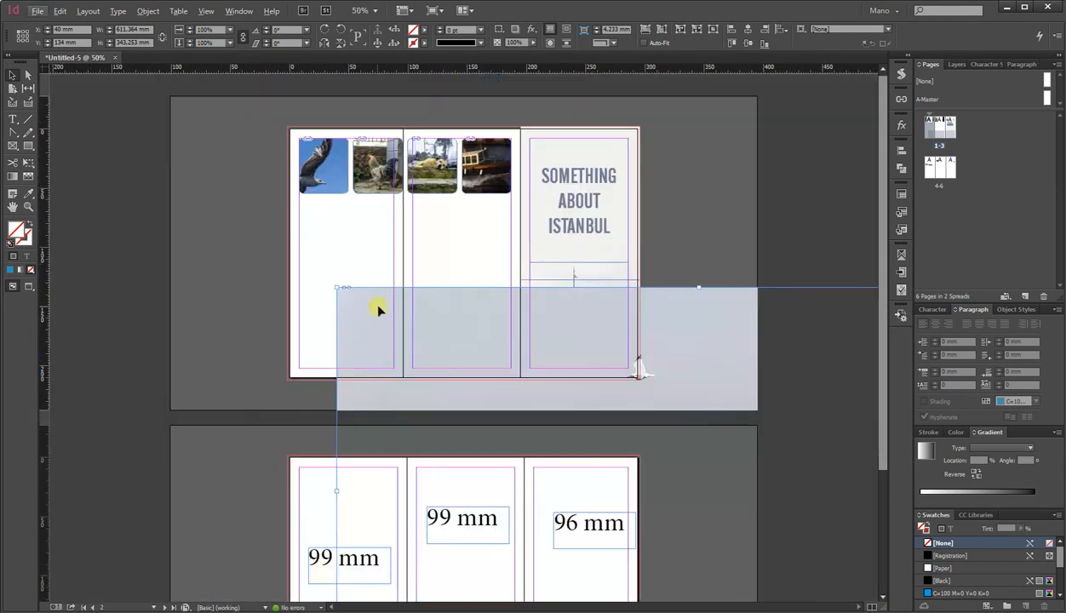
drag(287, 497, 589, 564)
key(Delete)
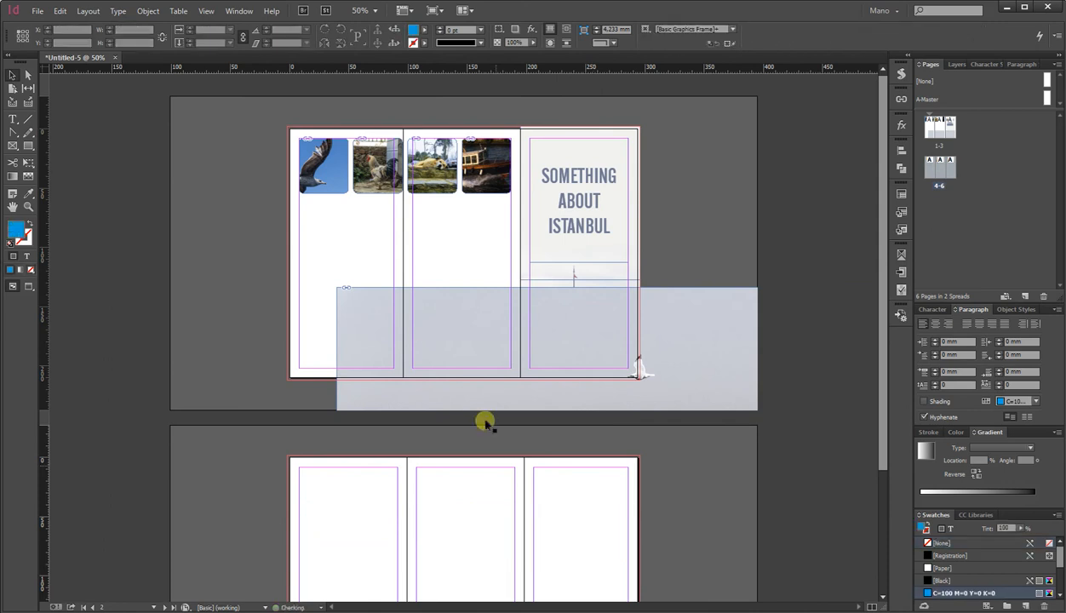
Move the oversized placed photo onto the second spread and delete it.
drag(417, 335, 357, 506)
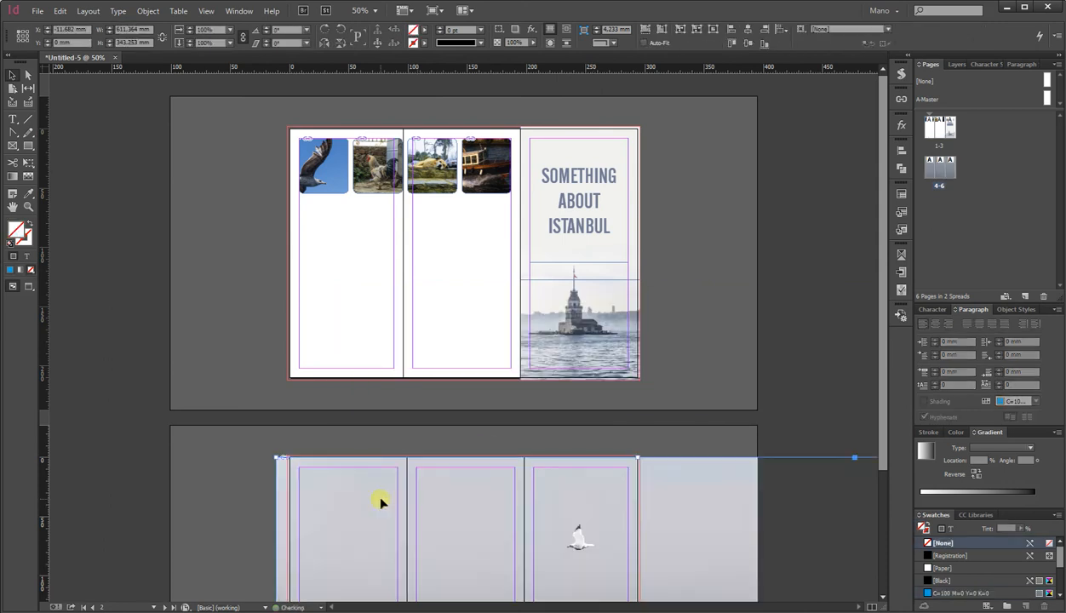
key(Delete)
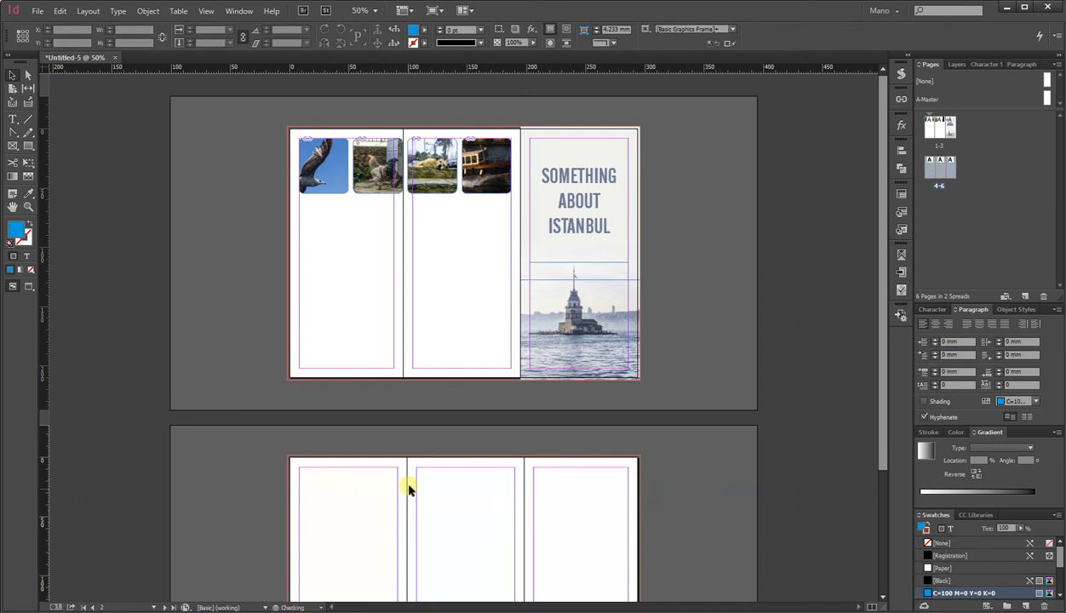
Place _DSC4787.jpg in a frame spanning the full 296 mm width of the second spread's lower part.
scroll(407, 486, down, 4)
key(alt+Tab)
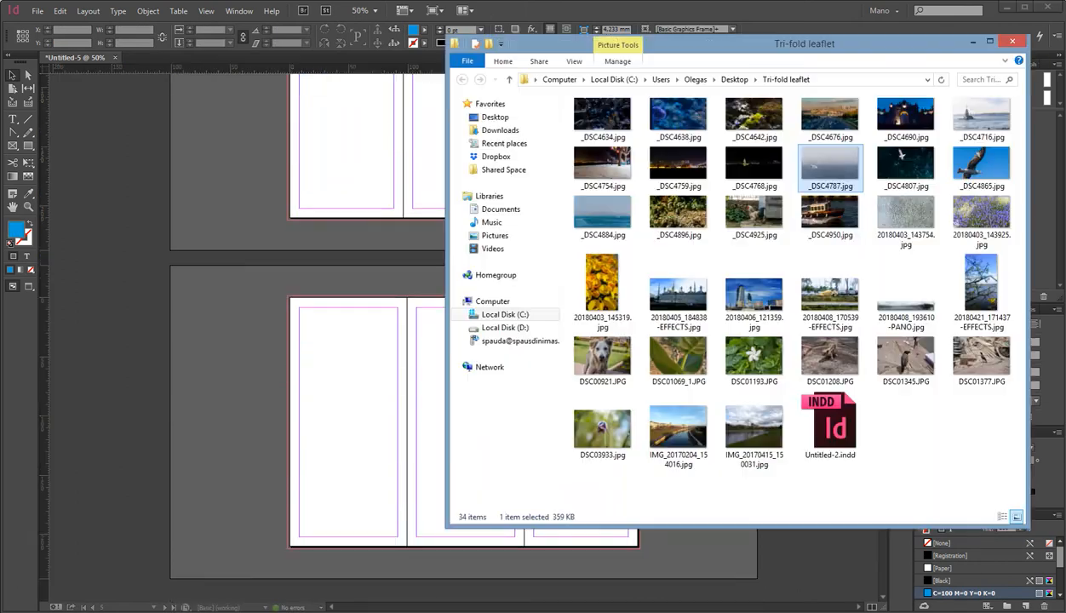
drag(807, 164, 287, 549)
drag(289, 548, 639, 420)
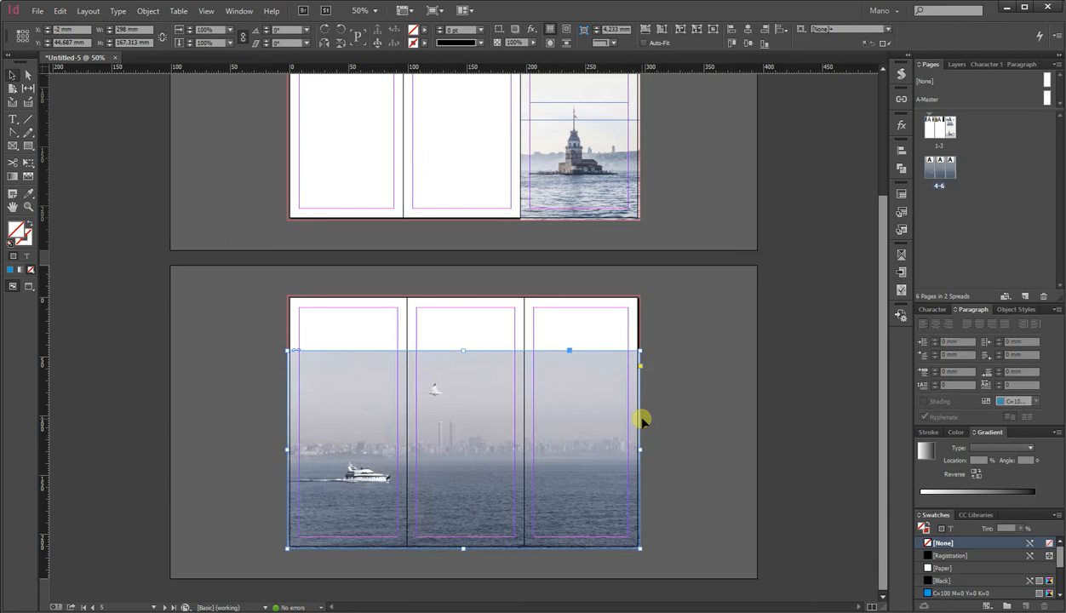
click(227, 364)
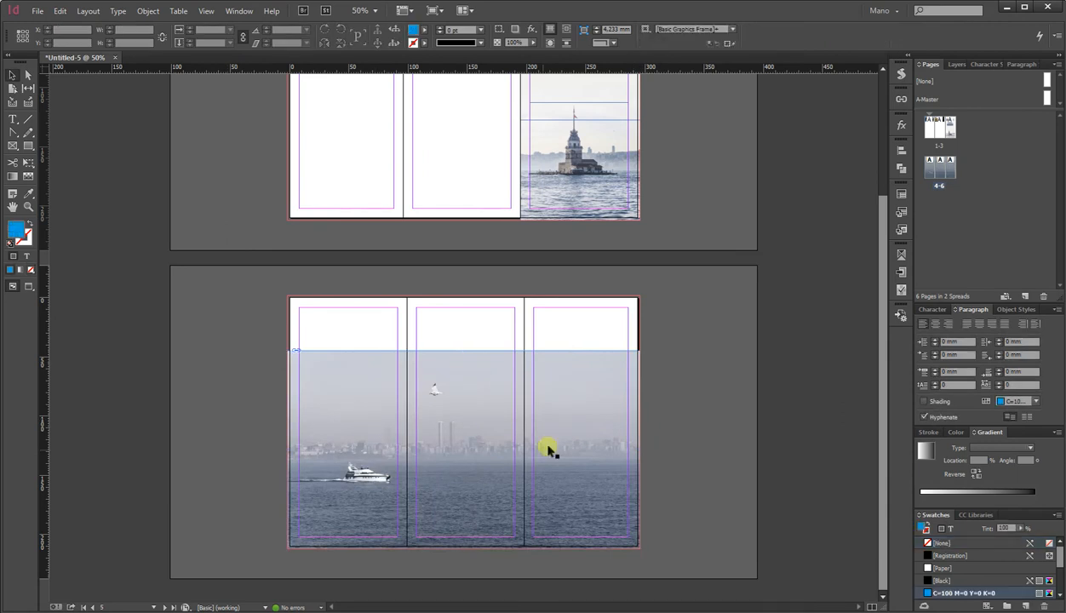
Move the sea photo down so it bleeds past the spread's bottom edge.
drag(579, 467, 583, 474)
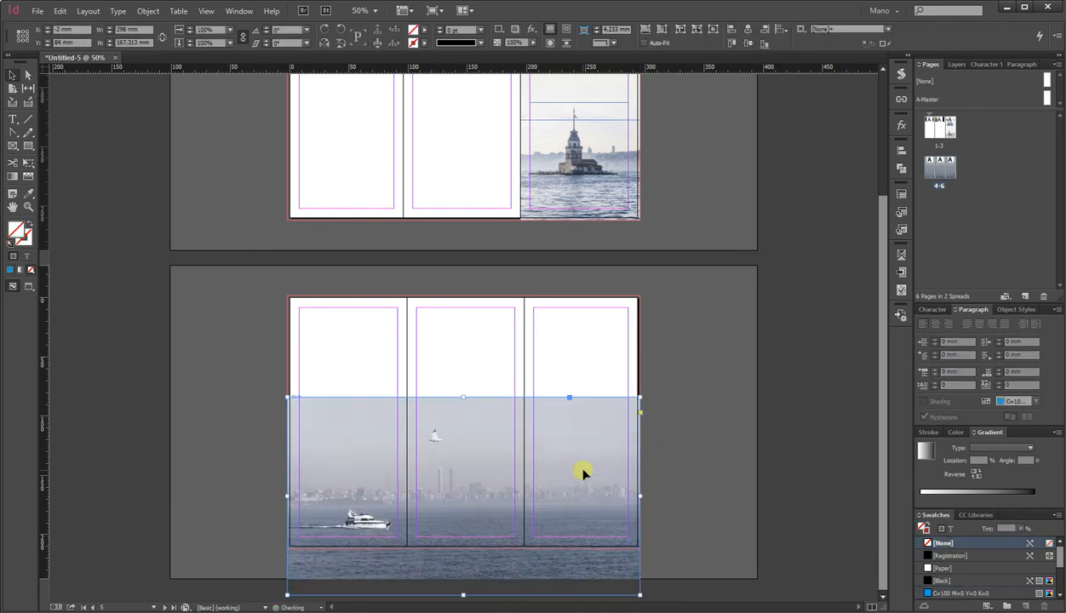
Draw a rectangle about 296 × 116 mm across the top of the second spread.
click(28, 146)
drag(292, 302, 640, 435)
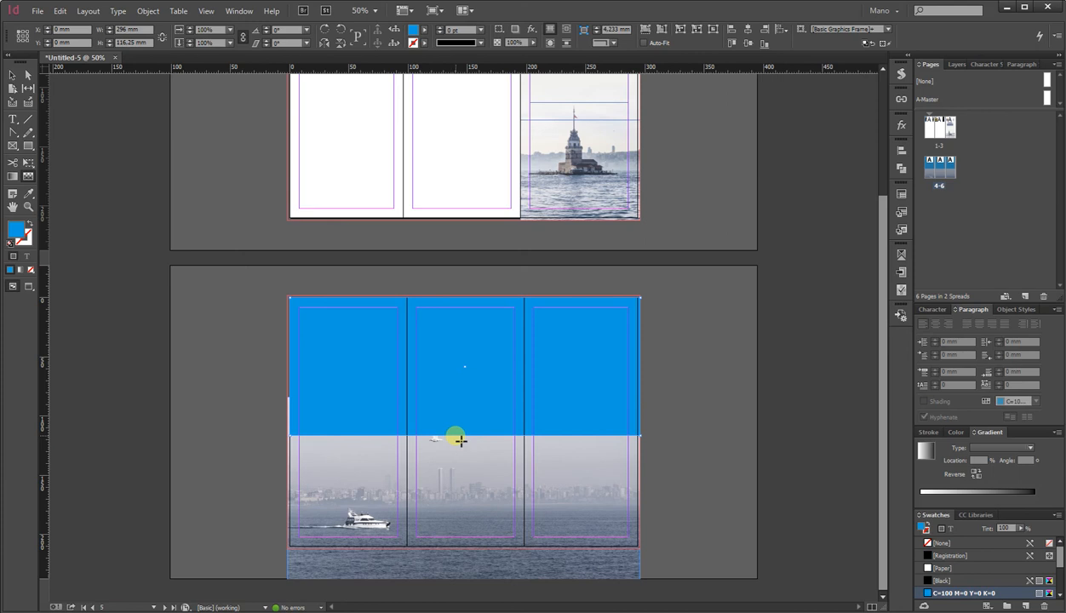
Apply a vertical gradient feather to the rectangle so it fades down into the photo's sky.
drag(462, 400, 463, 435)
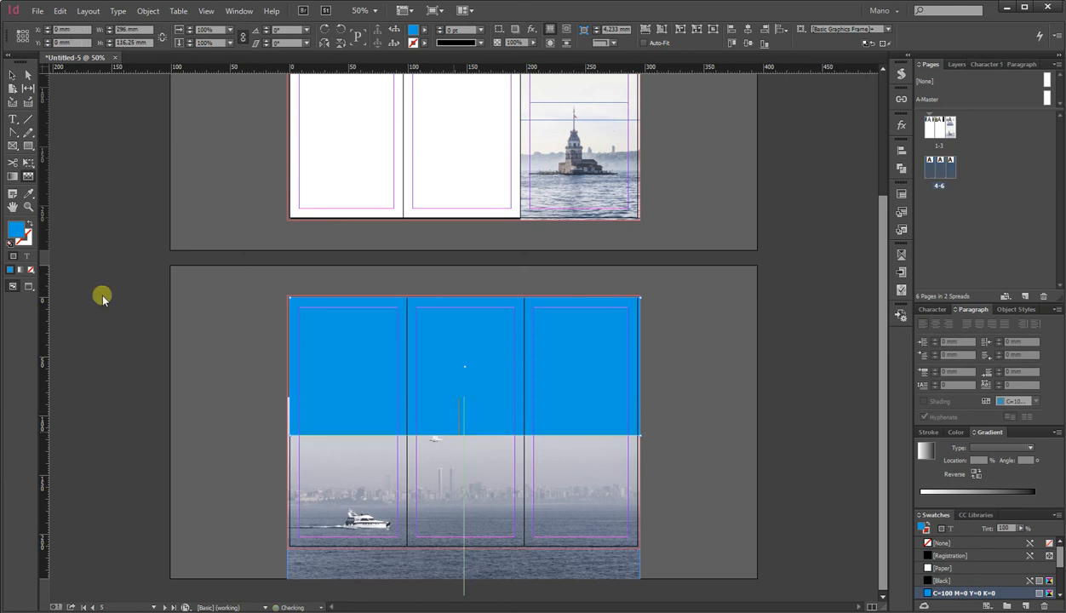
click(28, 194)
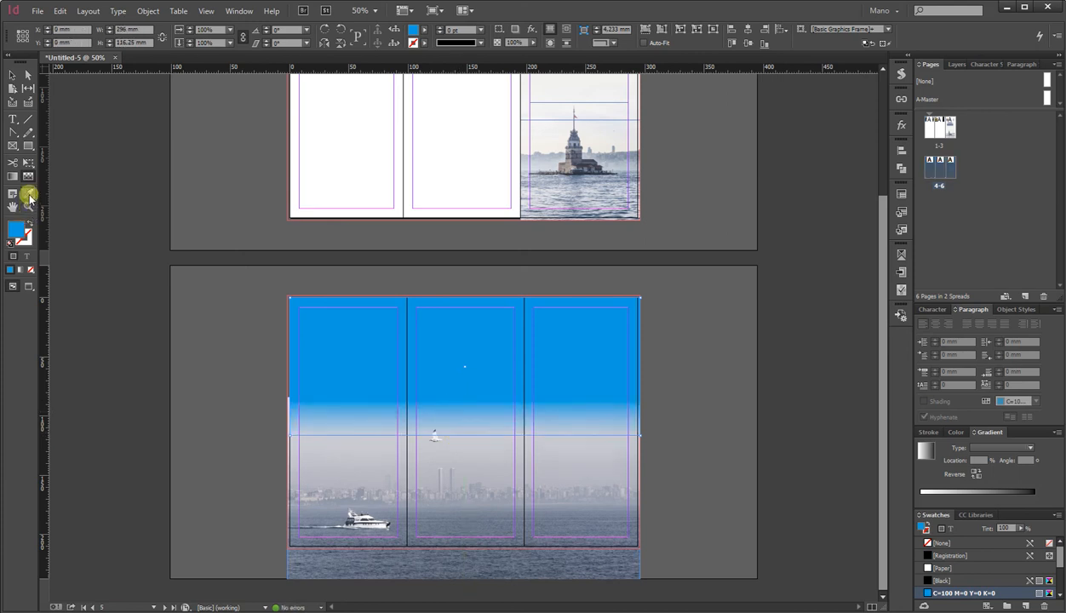
click(316, 458)
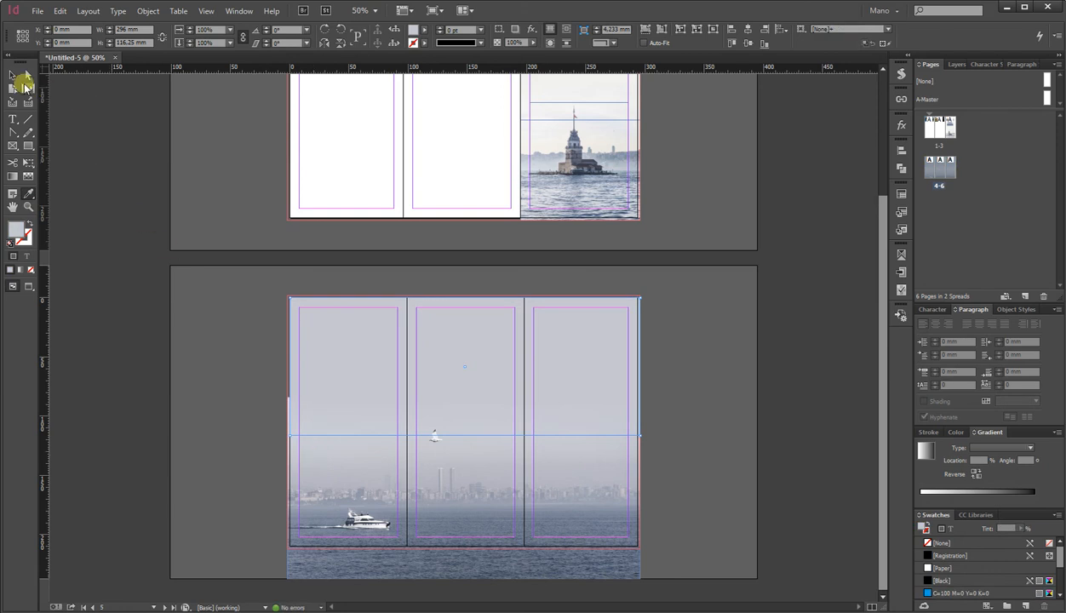
Align the feathered rectangle with the spread's top-left corner.
click(12, 75)
drag(292, 300, 288, 295)
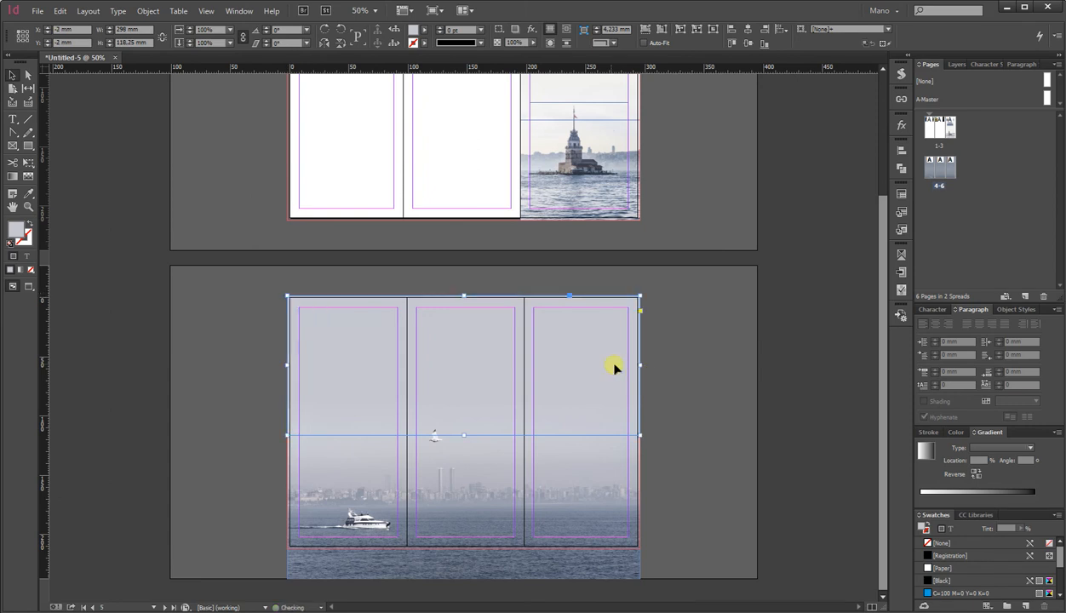
click(673, 364)
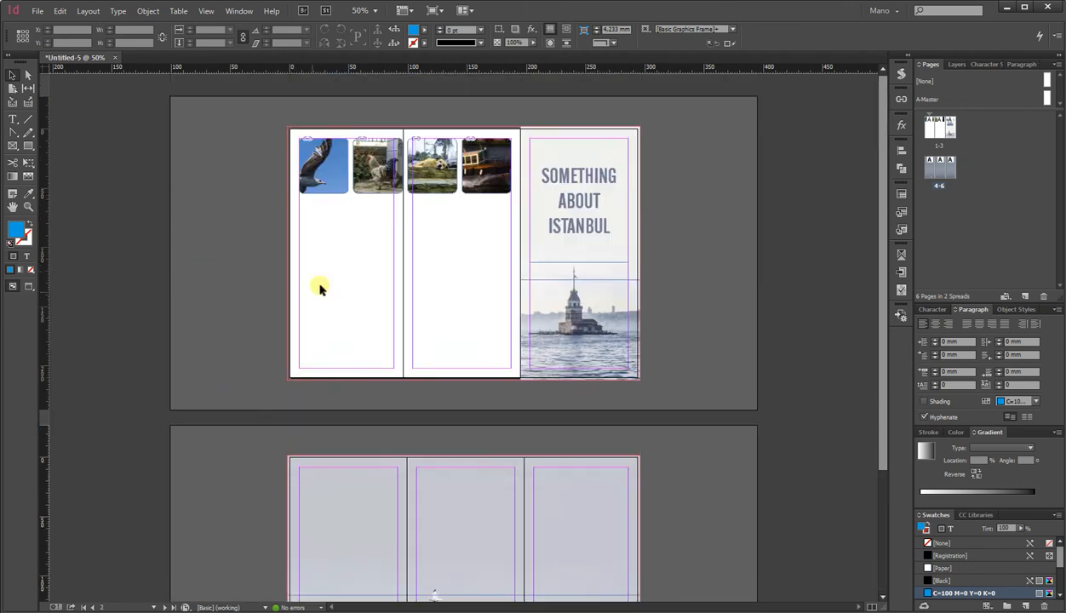
Move the four photo frames onto the second spread, across the tops of its middle and right panels.
drag(309, 247, 502, 508)
scroll(457, 502, down, 1)
drag(483, 468, 598, 468)
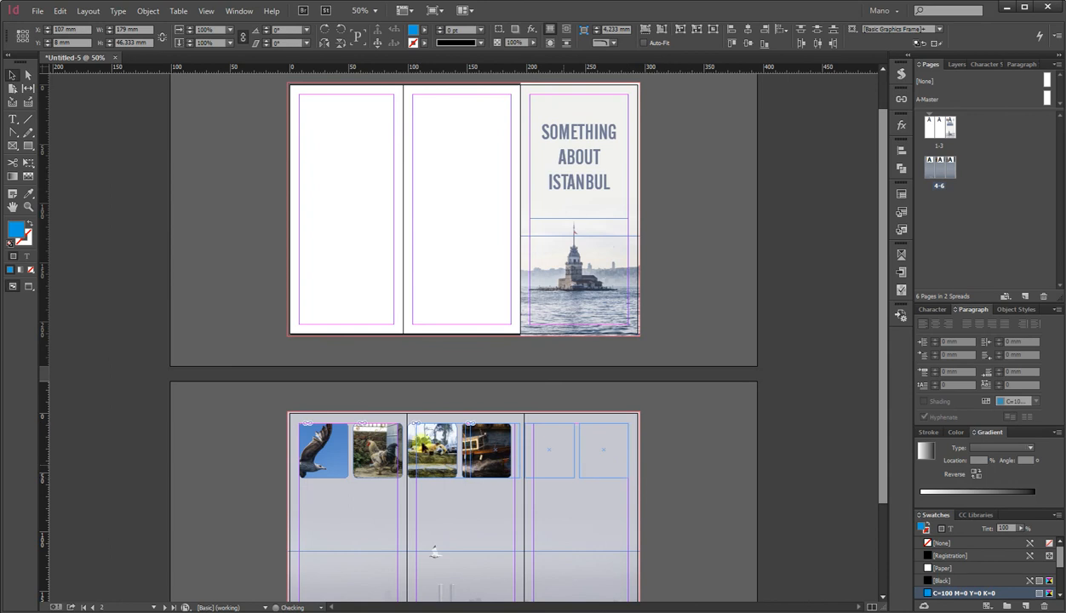
Draw a text frame in the second spread's left panel and align it to the panel's top-left margin.
scroll(250, 444, down, 2)
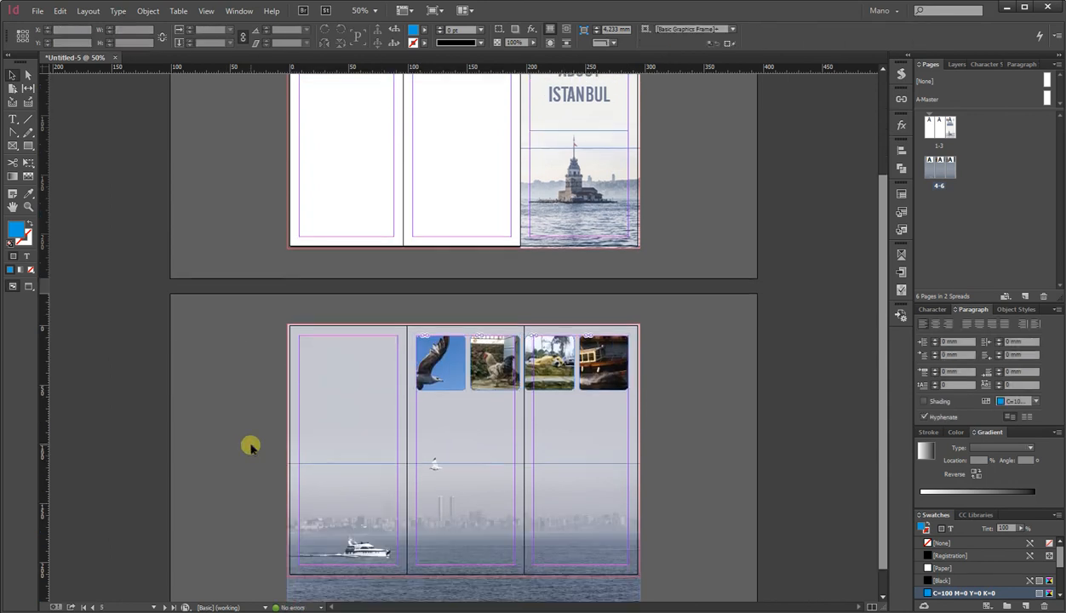
scroll(237, 394, up, 3)
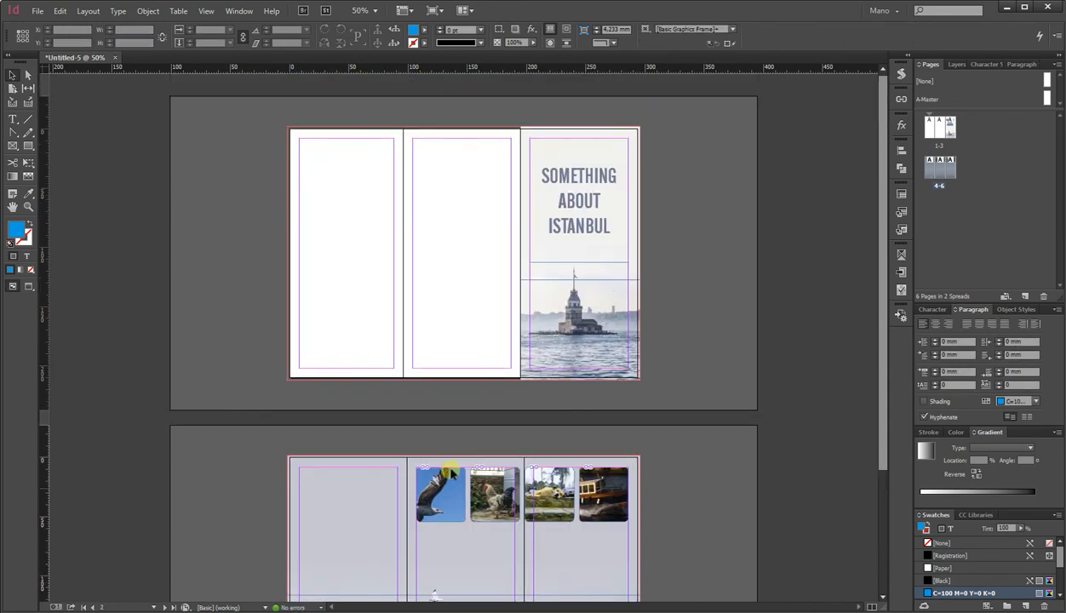
scroll(425, 451, down, 2)
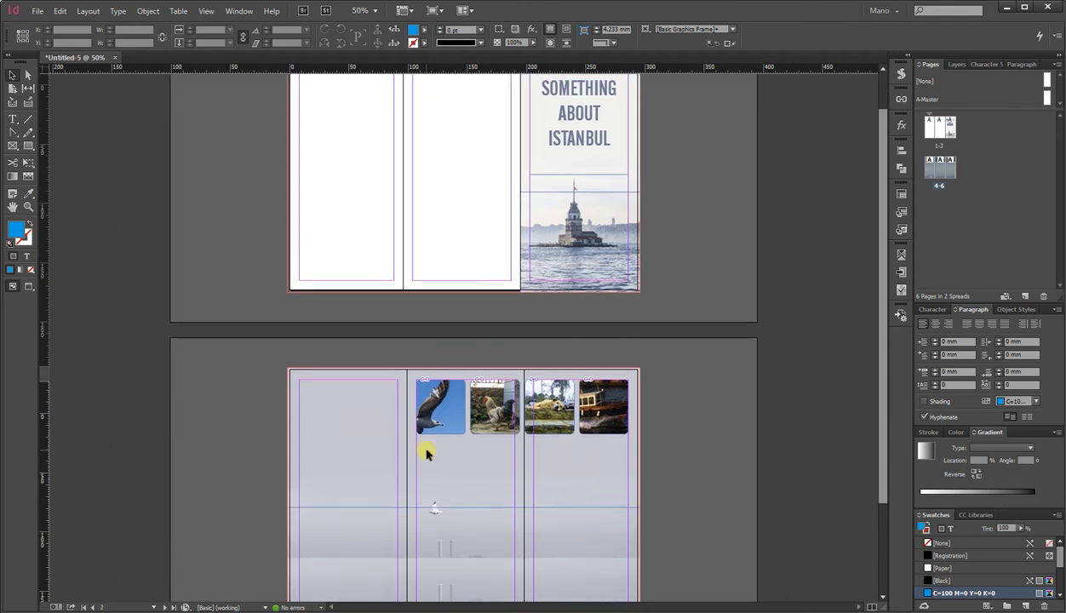
scroll(638, 407, down, 2)
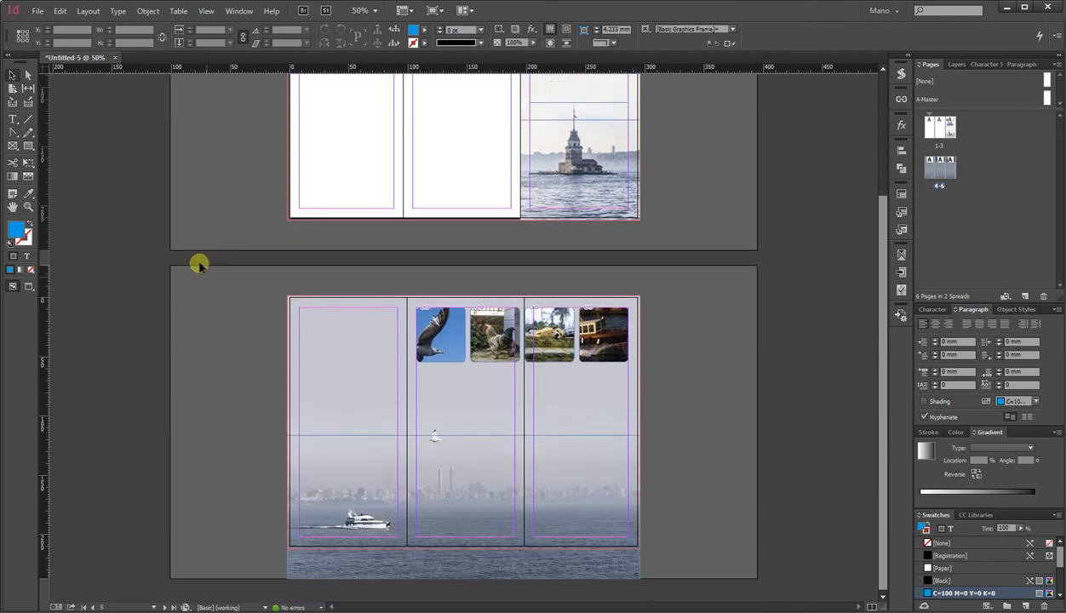
click(11, 119)
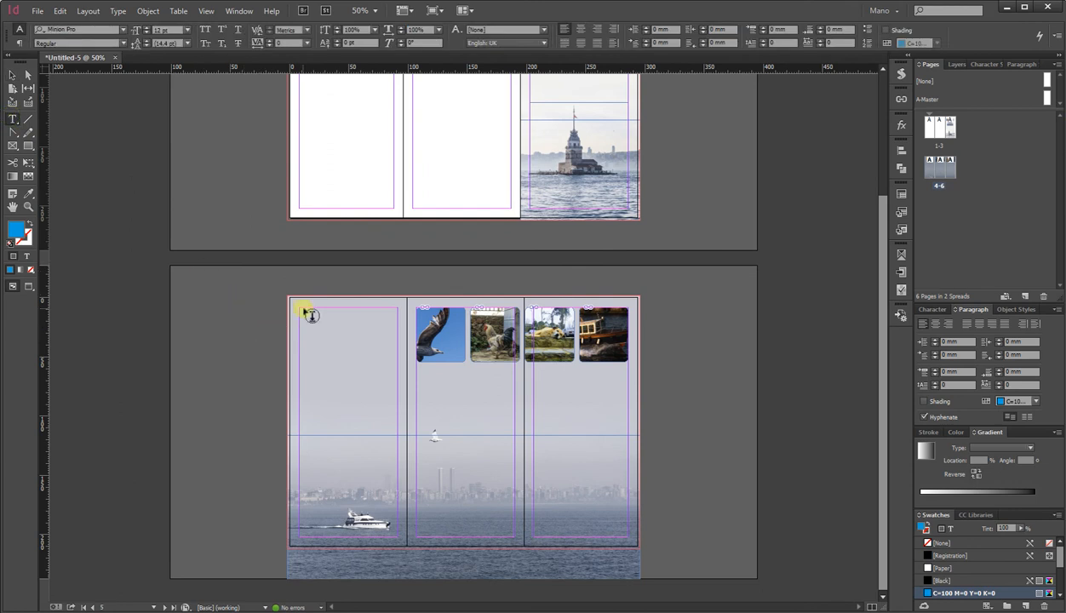
drag(258, 308, 352, 407)
click(11, 75)
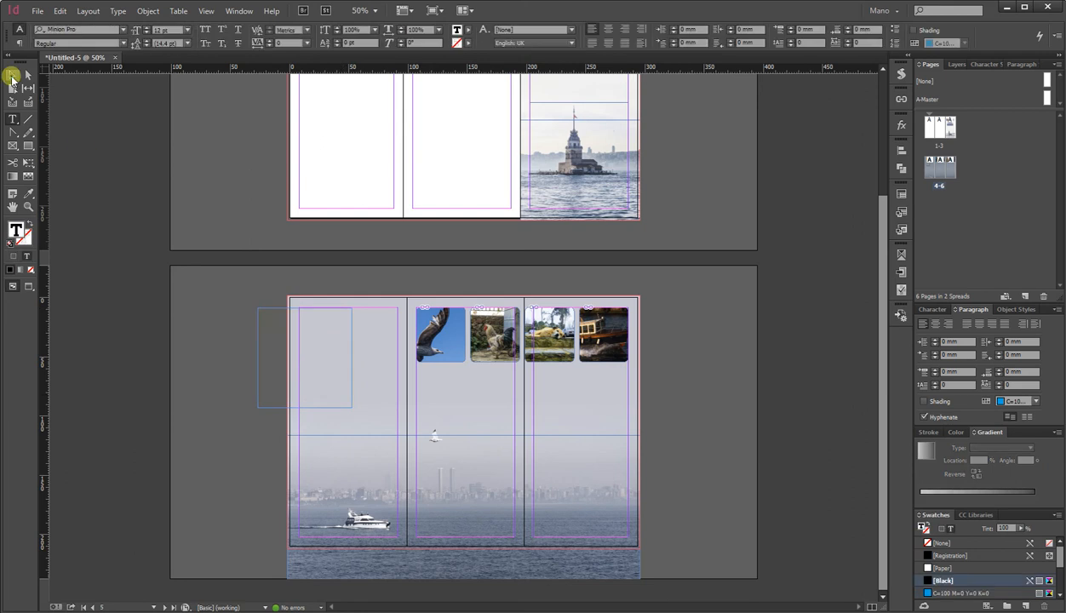
drag(268, 329, 309, 329)
Enter the sample line 'The quick brown fox jumps over the lazy dog' into the text frame.
double_click(317, 331)
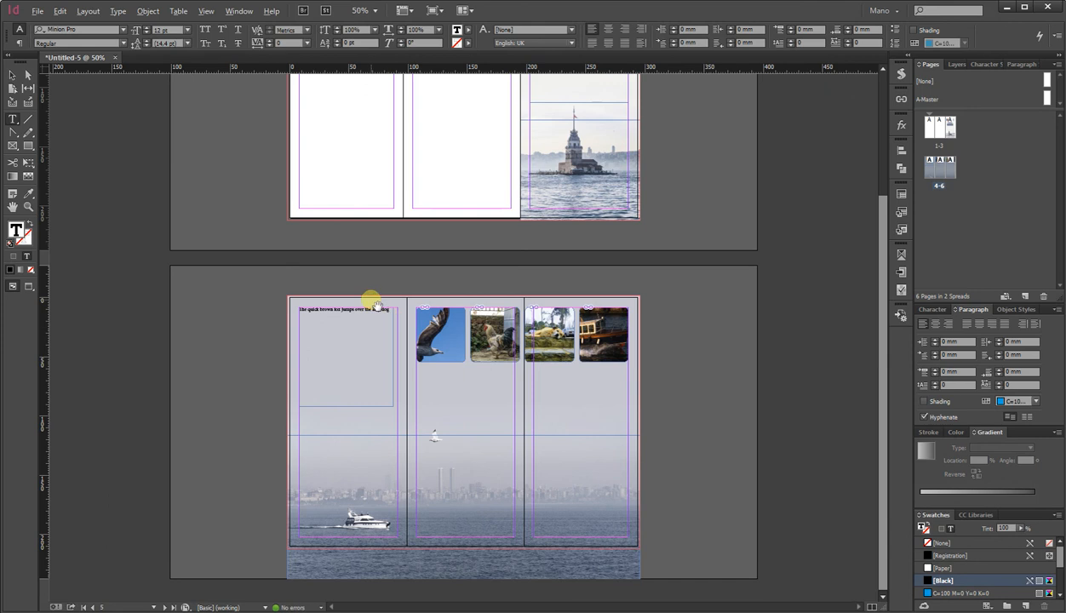
key(ctrl+1)
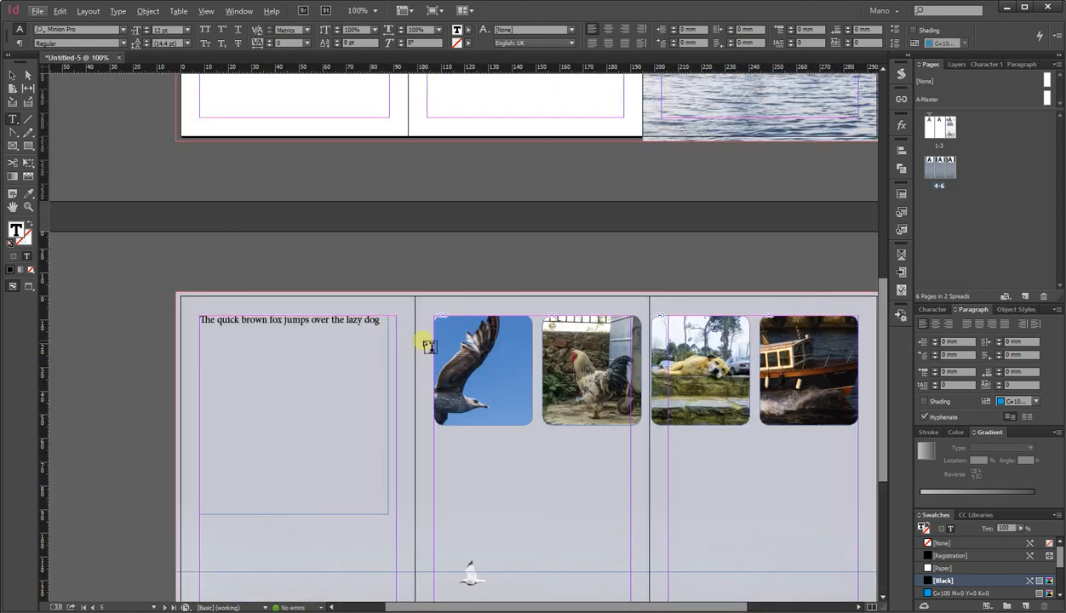
click(933, 310)
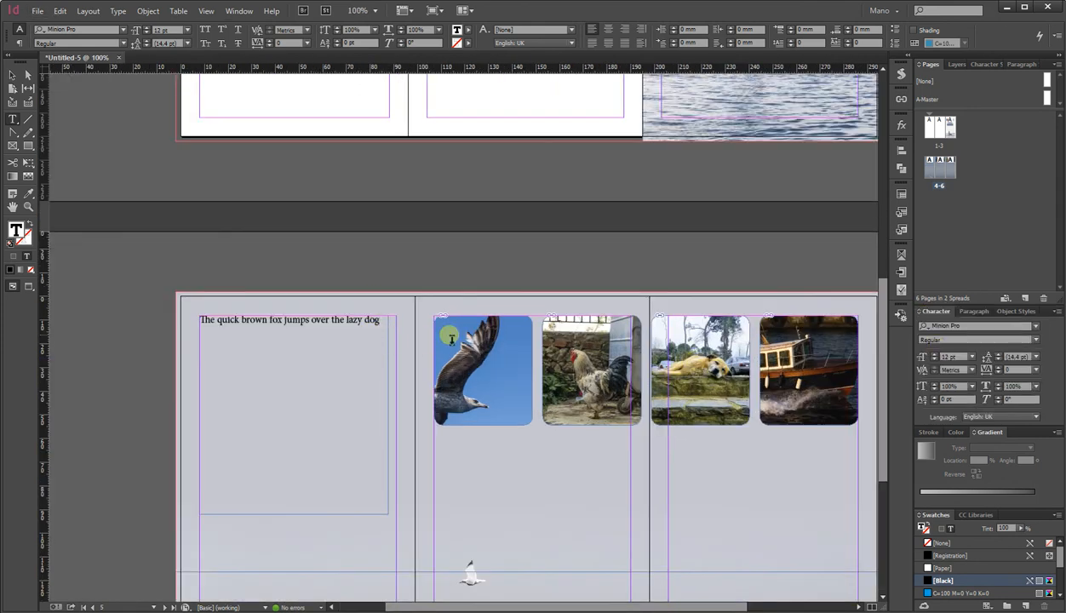
Fill the text frame by copying the sample line and pasting it repeatedly on new lines.
drag(381, 323, 203, 321)
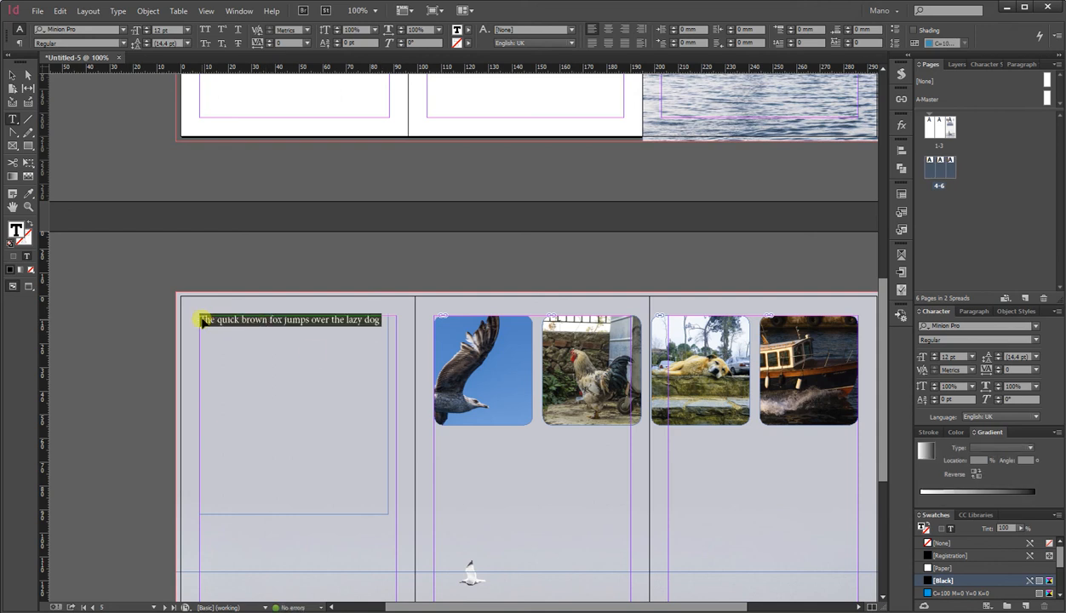
key(ctrl+c)
click(375, 317)
key(Return)
key(ctrl+v)
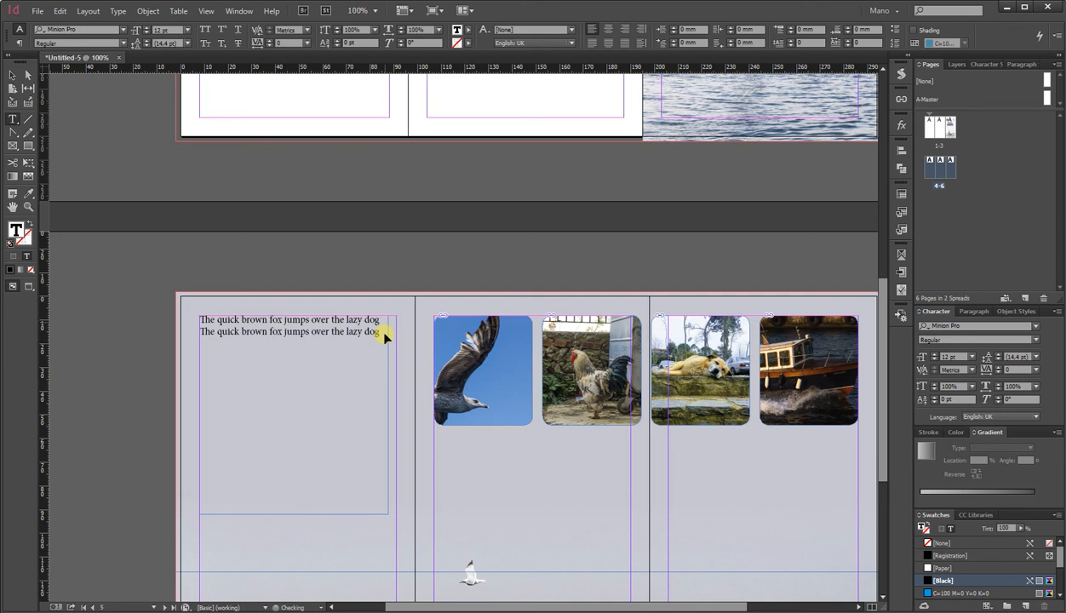
key(ctrl+v)
key(ctrl+v)
key(ctrl+v)
key(ctrl+v)
key(ctrl+v)
key(ctrl+v)
key(ctrl+v)
key(ctrl+v)
key(ctrl+v)
key(ctrl+v)
key(ctrl+v)
key(ctrl+v)
key(ctrl+v)
key(ctrl+v)
key(ctrl+v)
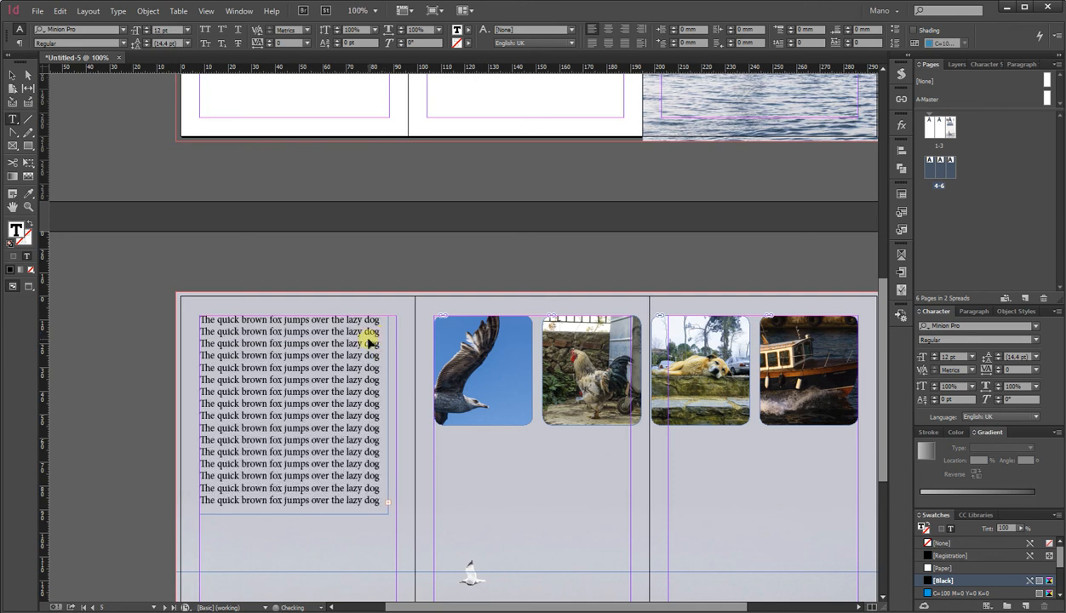
key(ctrl+a)
click(375, 344)
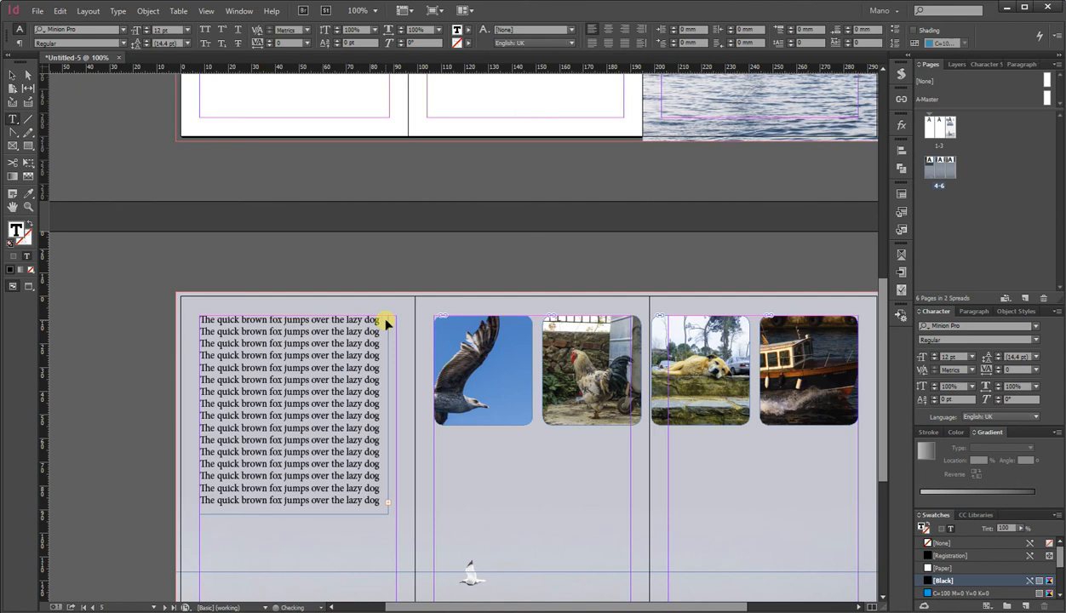
click(13, 75)
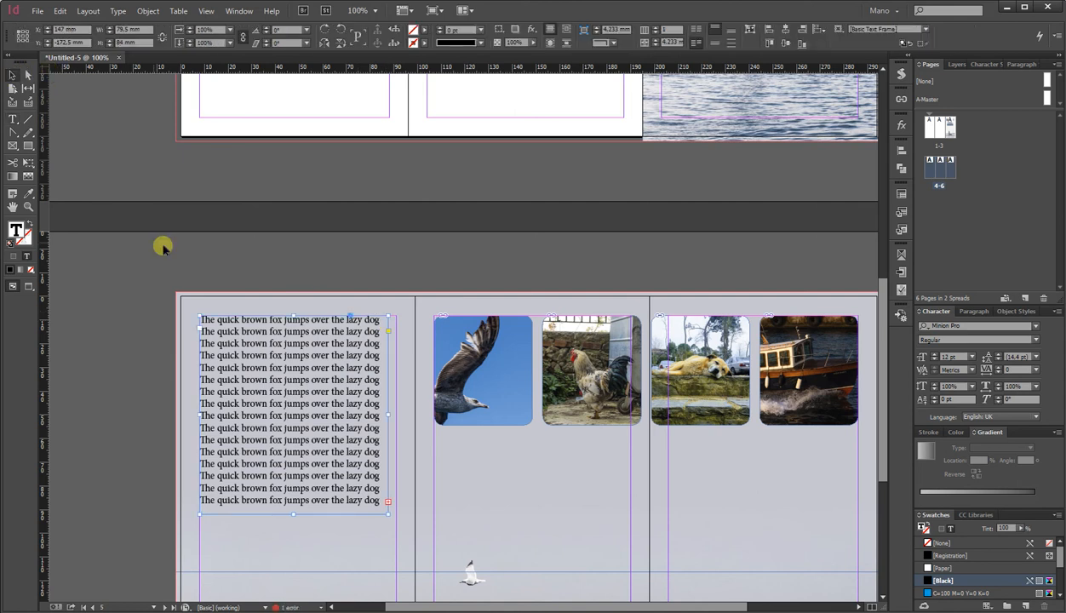
scroll(163, 249, down, 2)
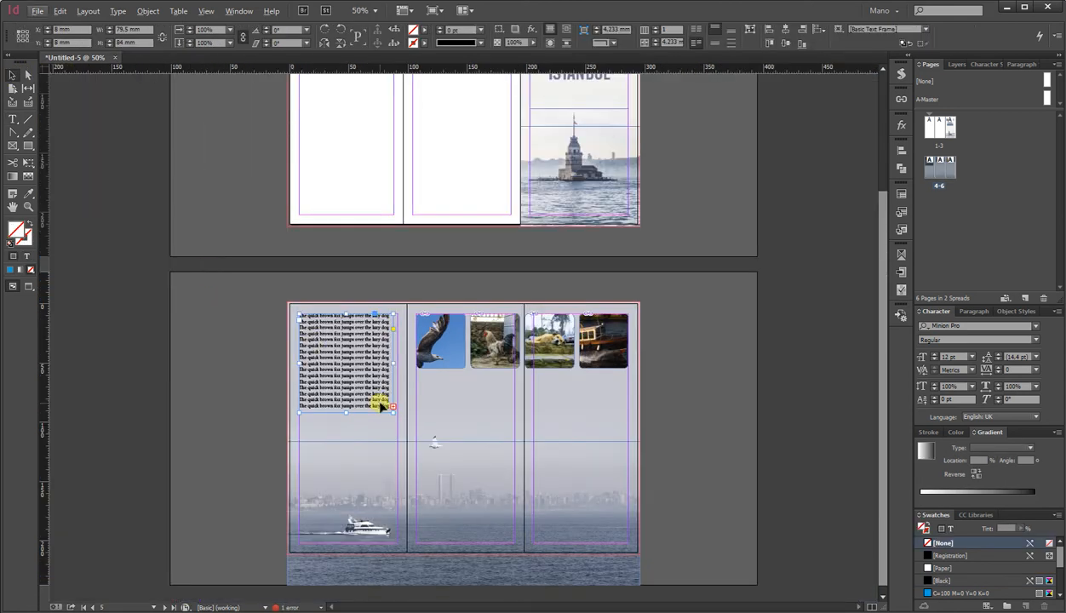
Resize the left panel's text frame to about 83 mm wide by 97 mm tall.
drag(392, 408, 403, 431)
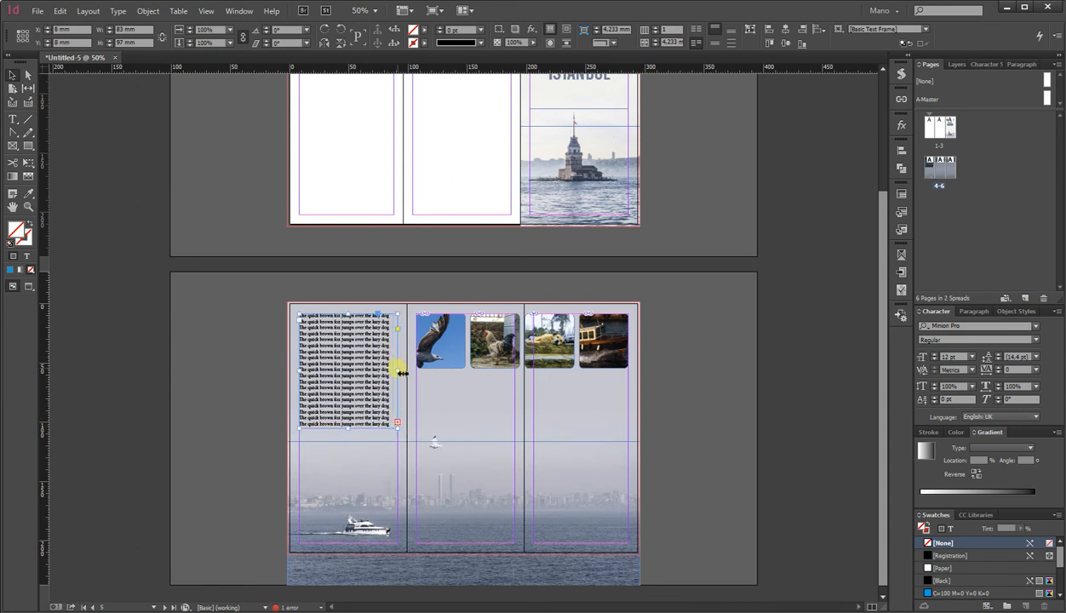
drag(402, 373, 408, 374)
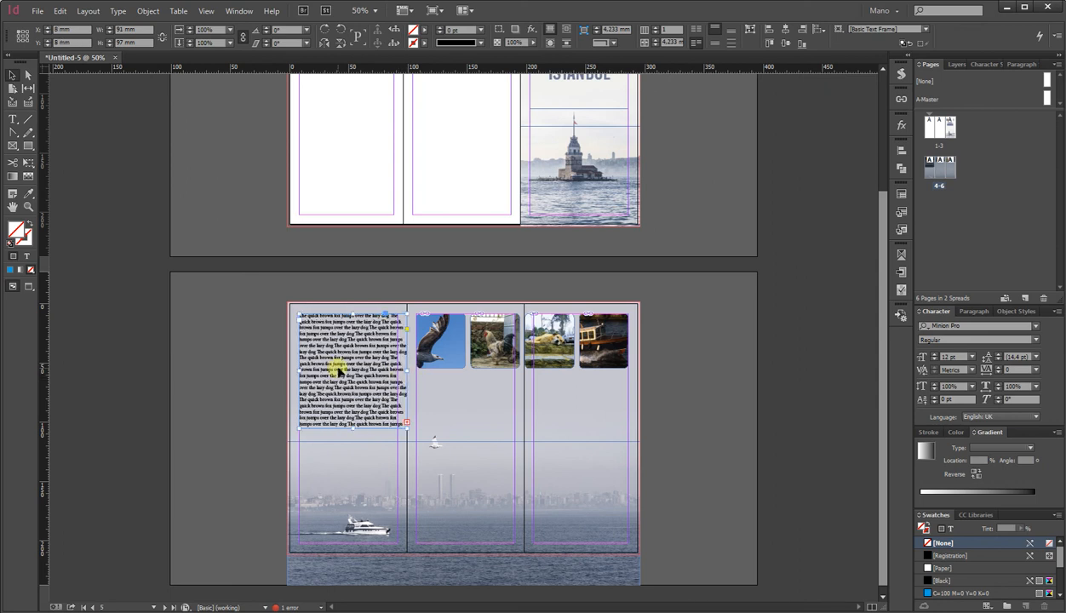
drag(410, 375, 398, 374)
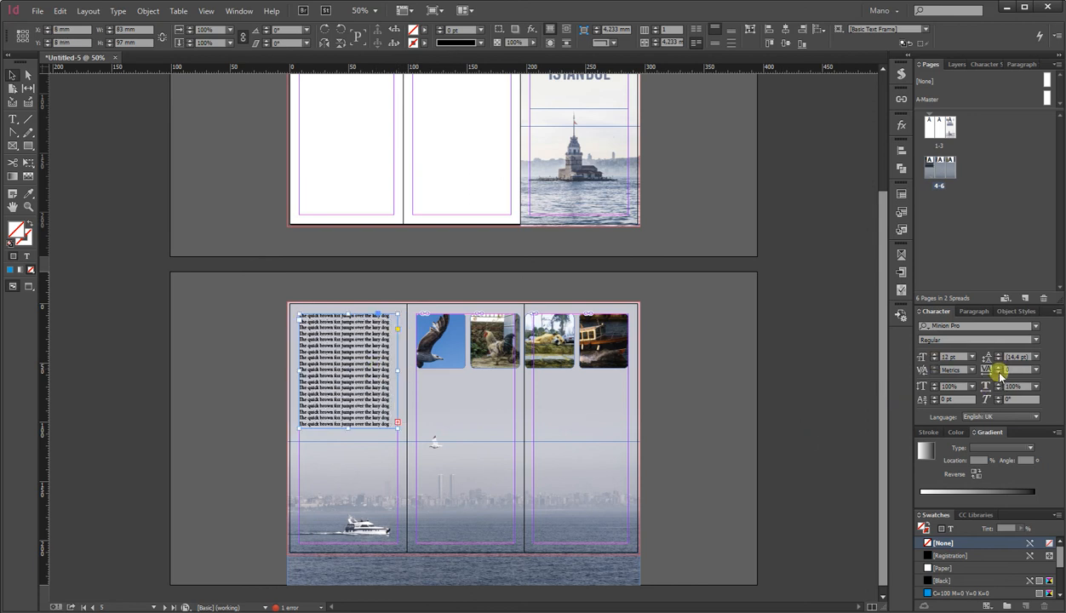
Set the text frame's tracking to 50 and justify its paragraphs.
click(998, 372)
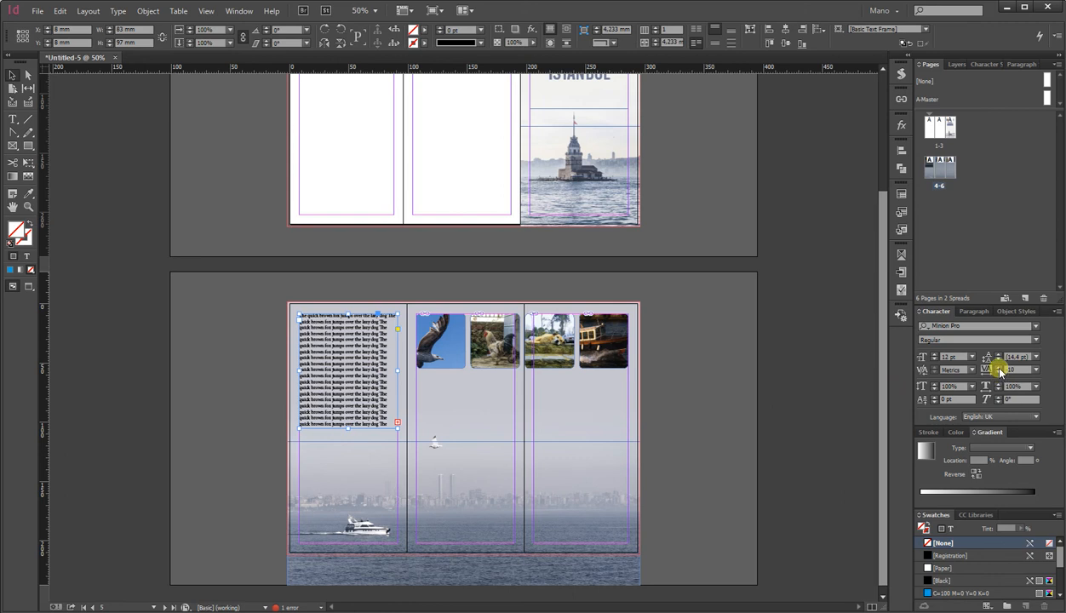
click(1000, 370)
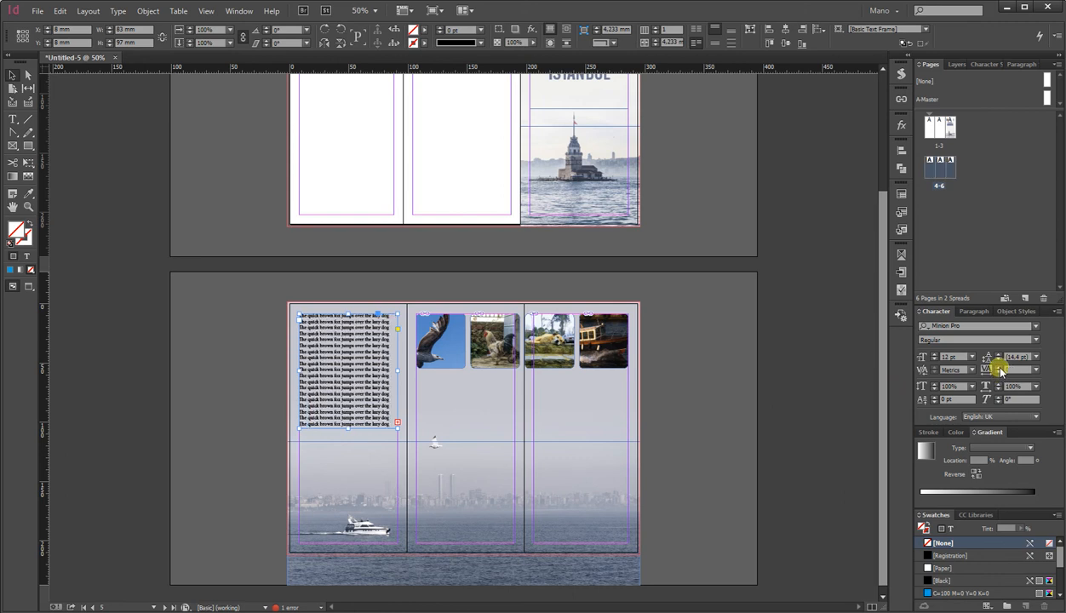
click(1000, 370)
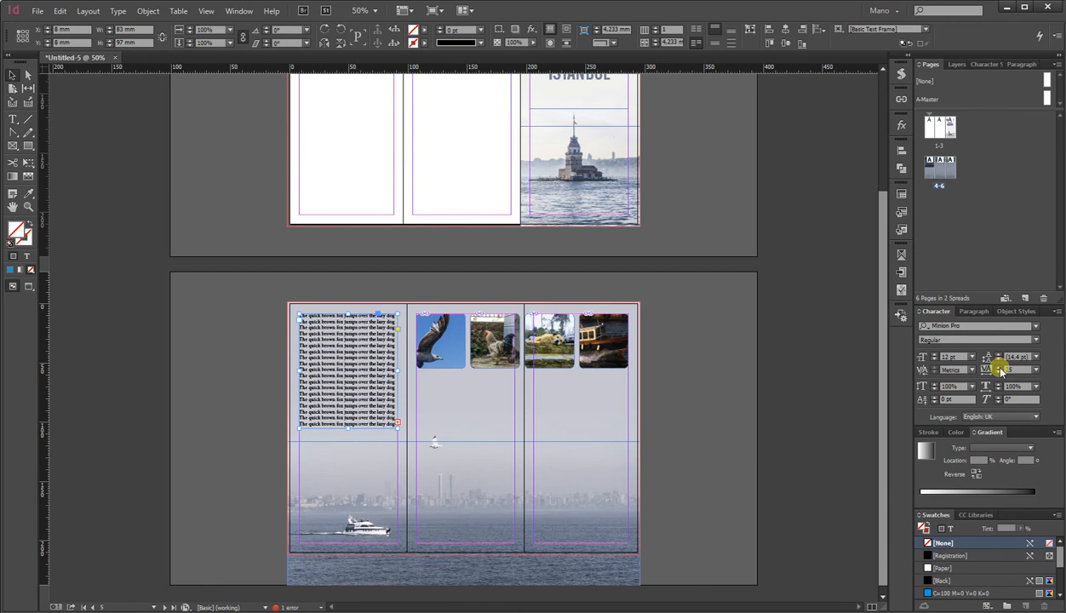
click(1001, 370)
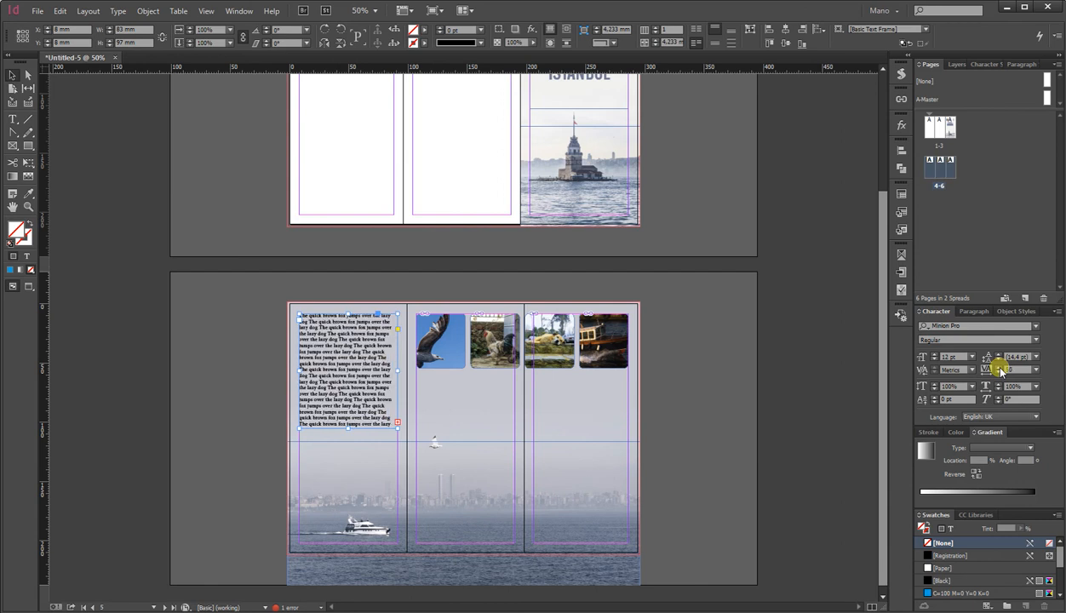
click(975, 312)
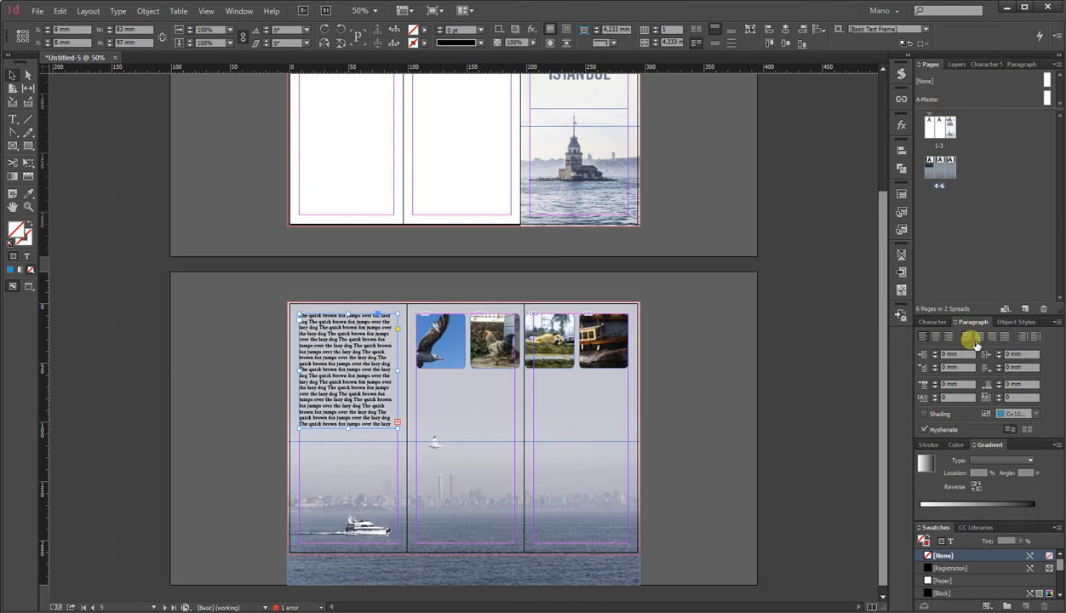
click(972, 339)
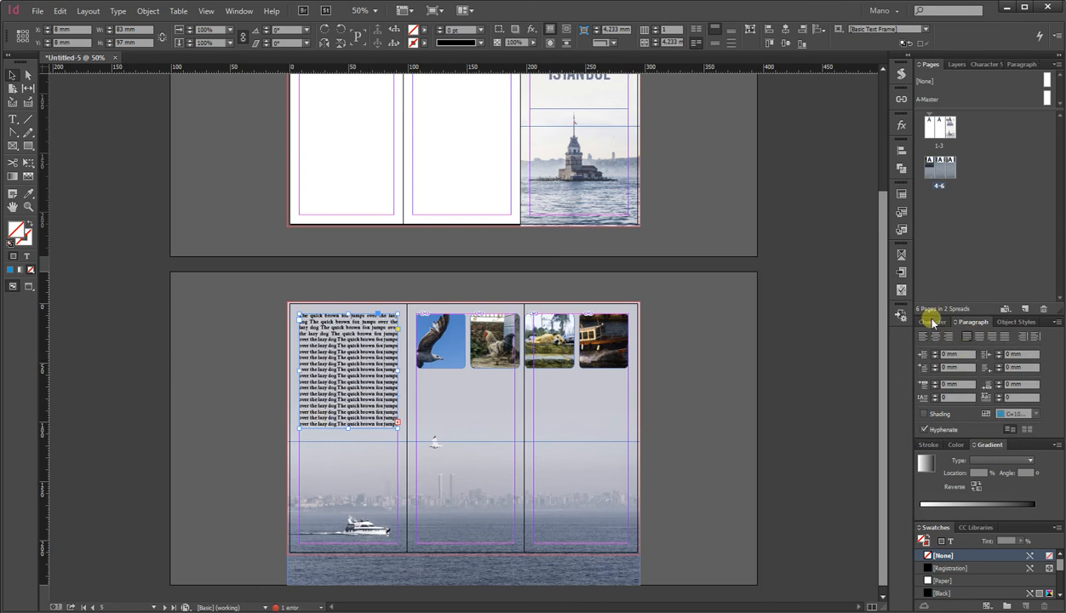
click(933, 322)
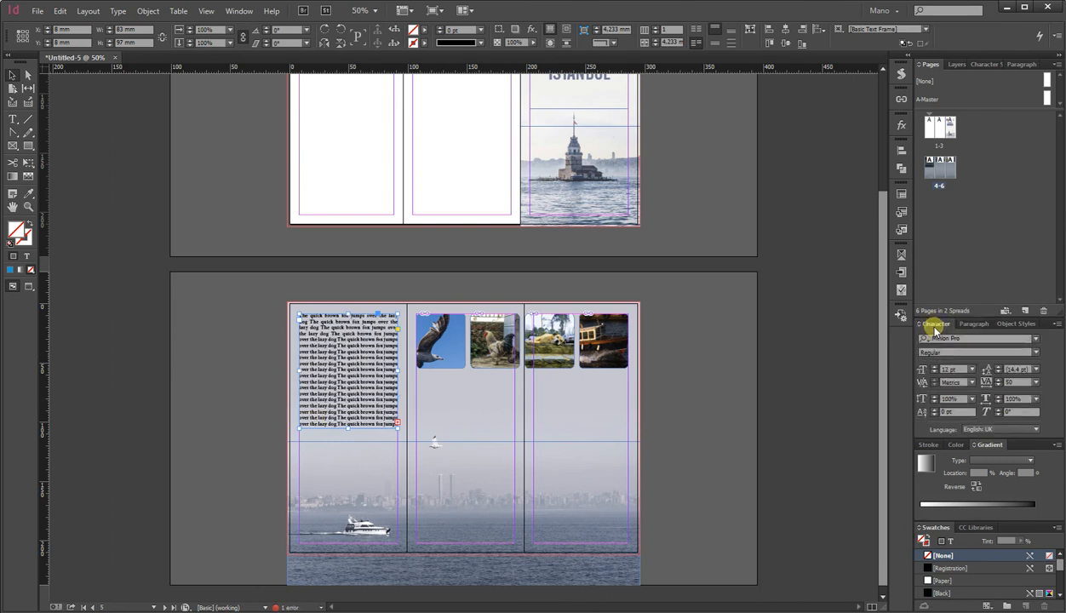
Select all the text in the frame and set its tracking to 100.
double_click(349, 365)
key(ctrl+a)
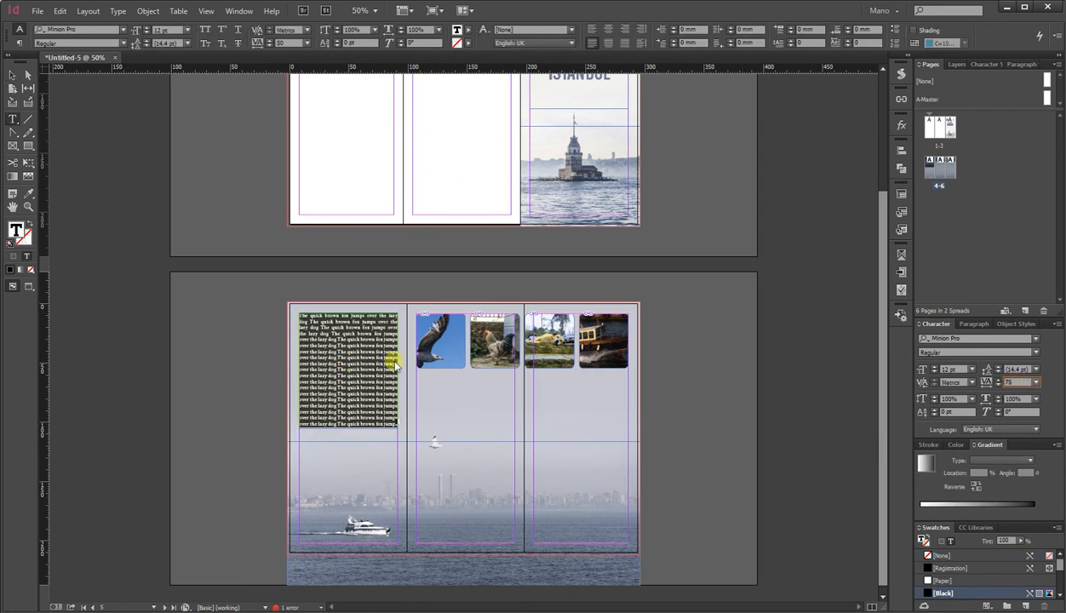
click(367, 357)
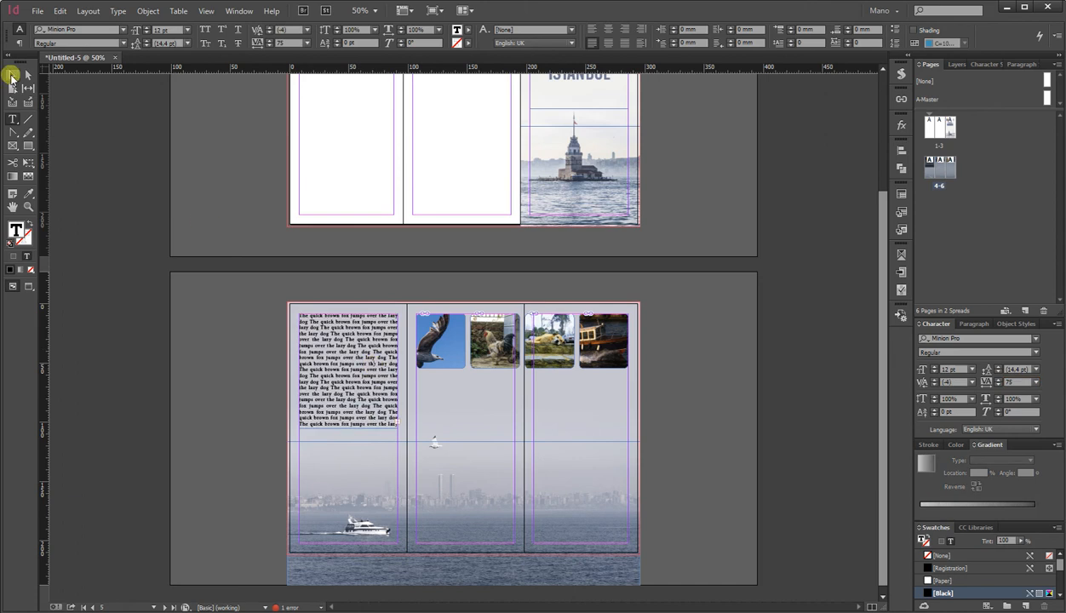
key(ctrl+a)
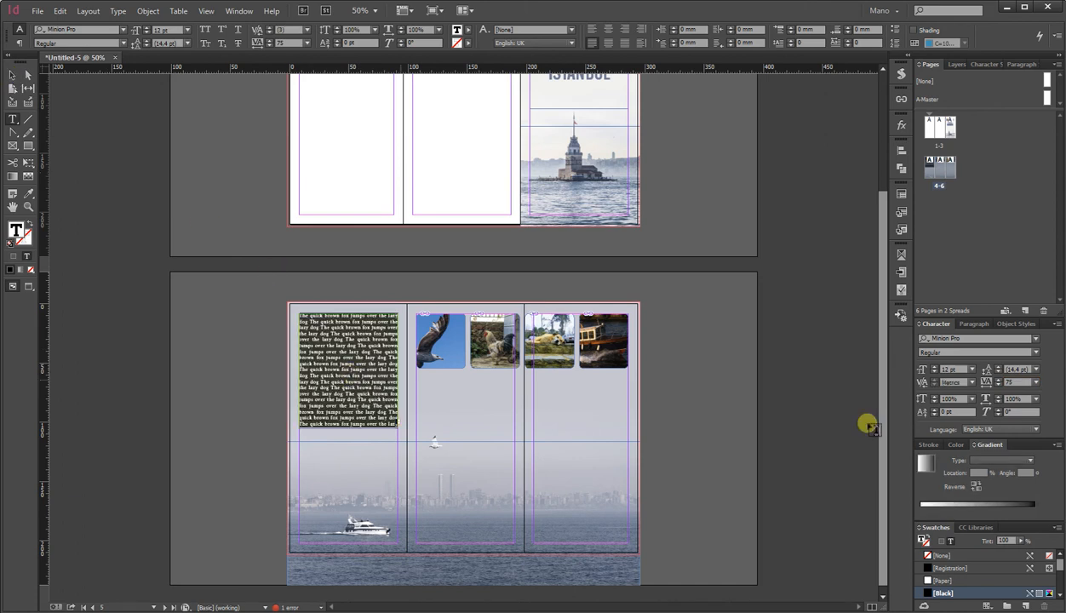
click(998, 379)
click(374, 368)
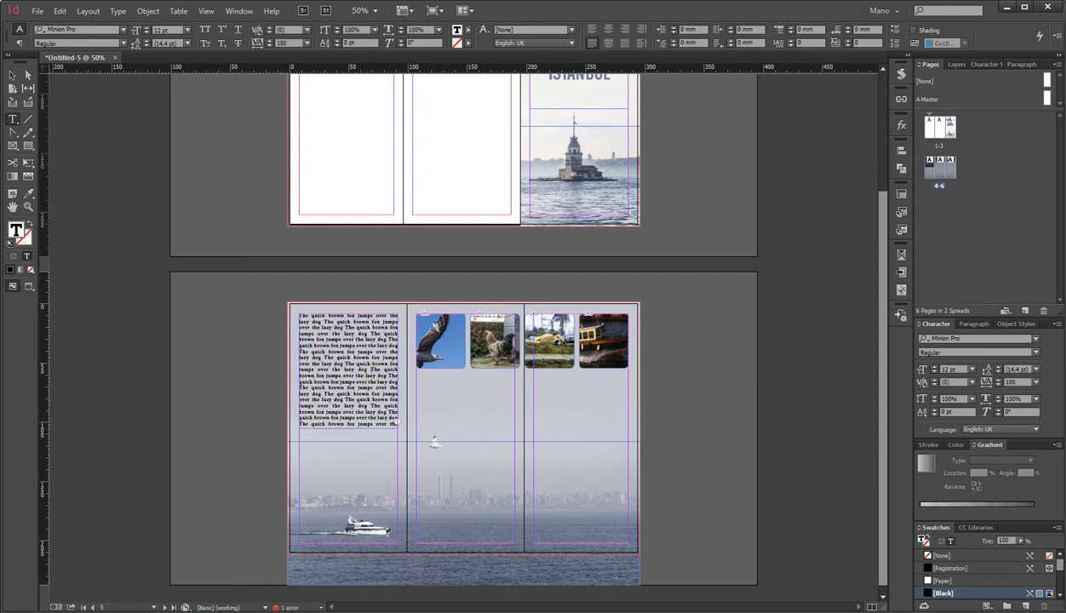
click(9, 75)
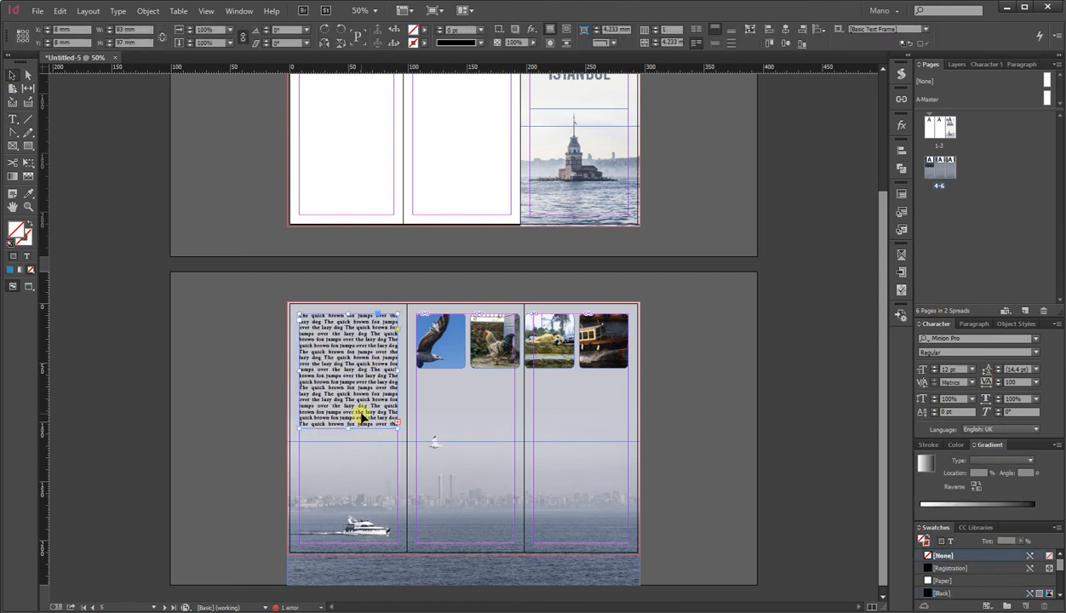
Lengthen the text frame to about 140 mm and thread its overflow into a new frame below the middle panel's photos.
drag(358, 436, 353, 479)
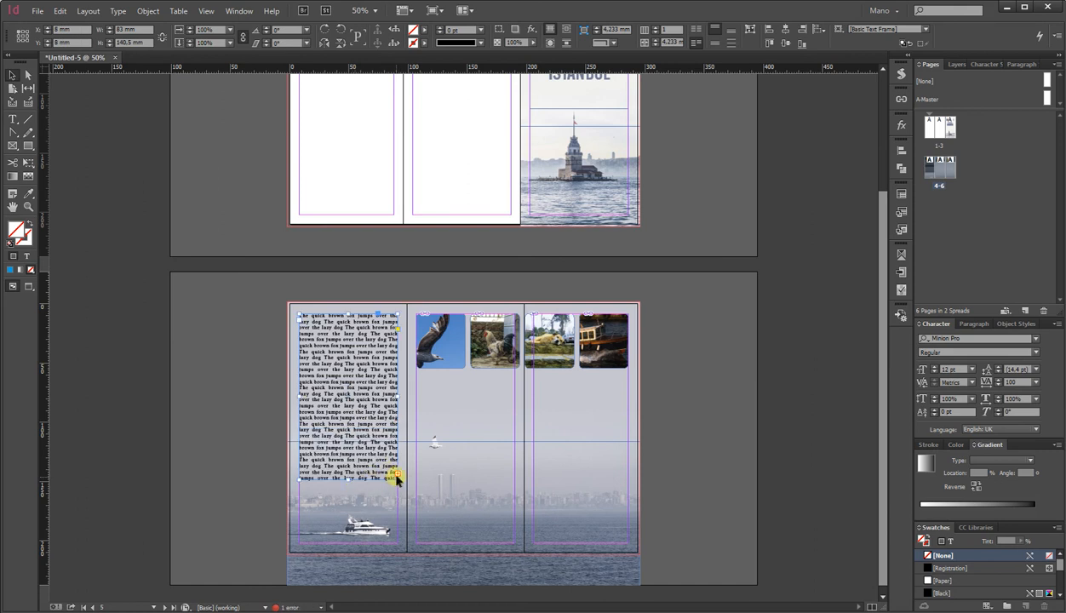
click(397, 479)
drag(417, 371, 516, 467)
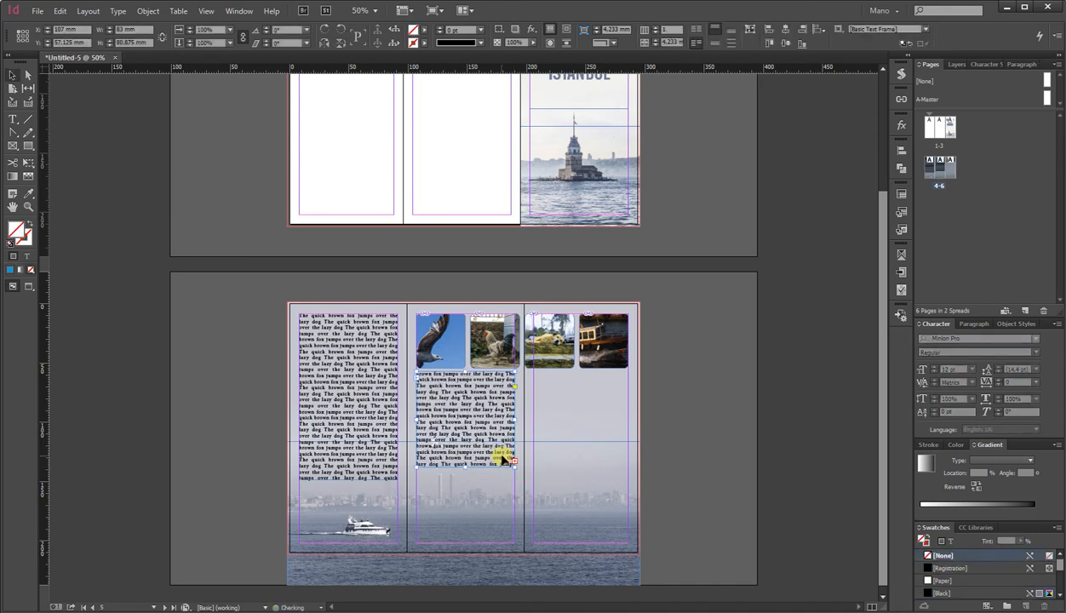
Thread the middle frame's overflow text into a new frame below the right panel's photos.
scroll(468, 435, up, 2)
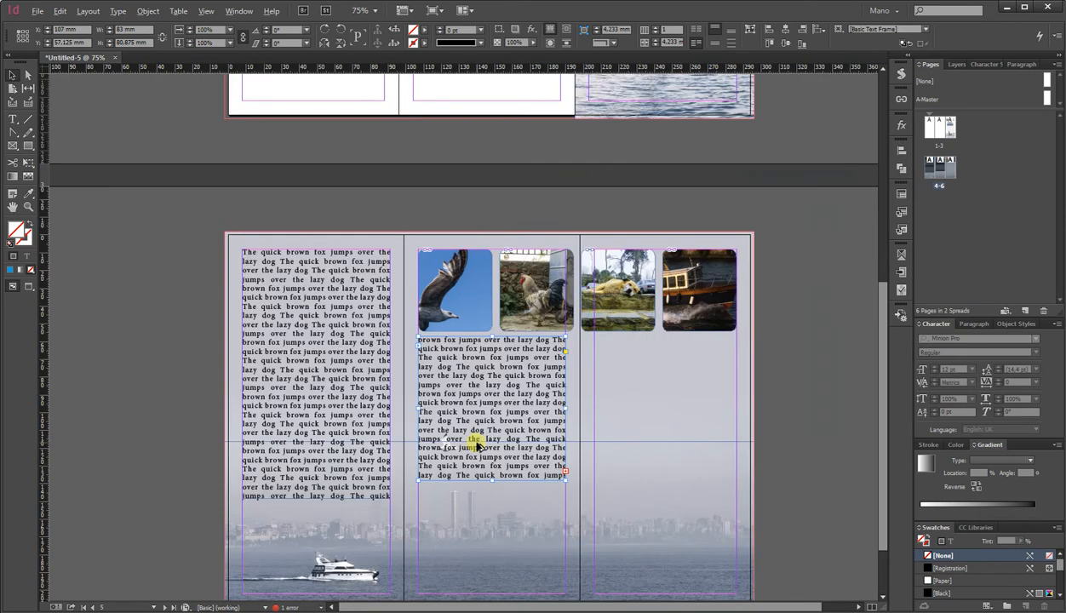
click(595, 480)
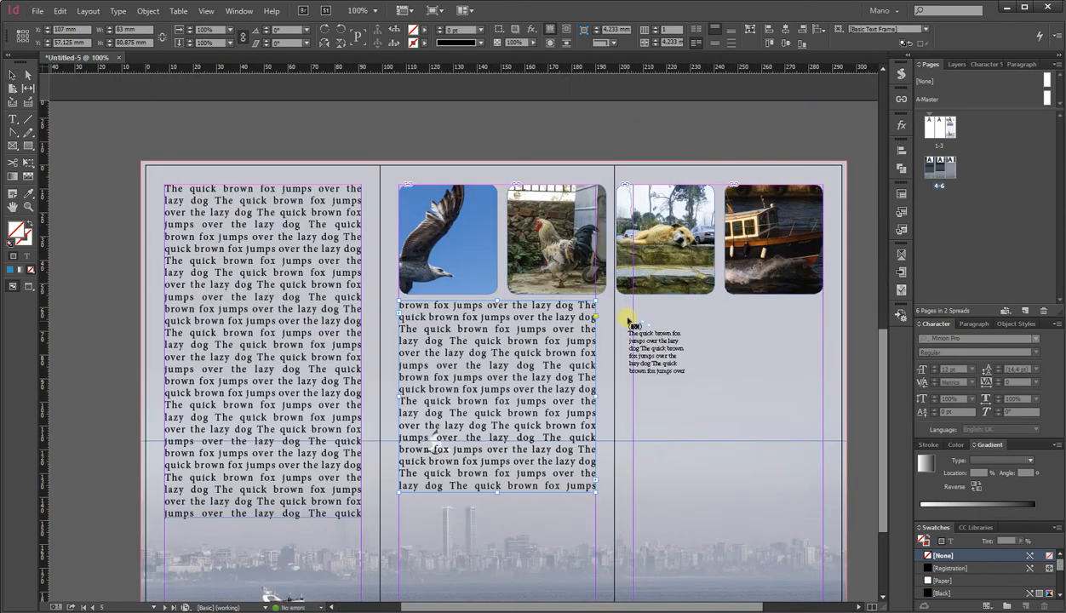
drag(634, 314, 817, 526)
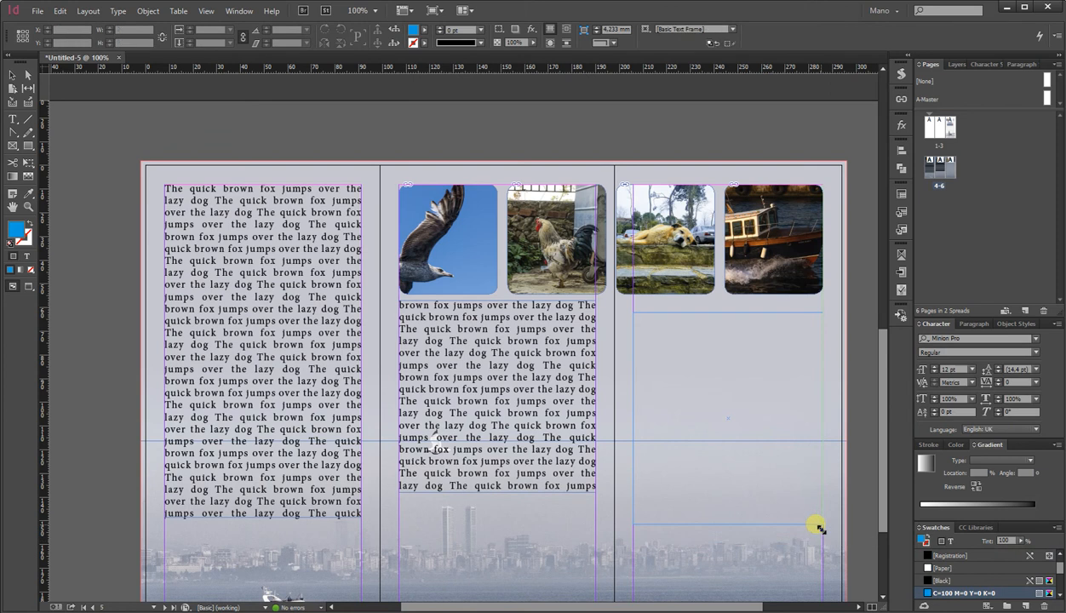
scroll(815, 525, down, 3)
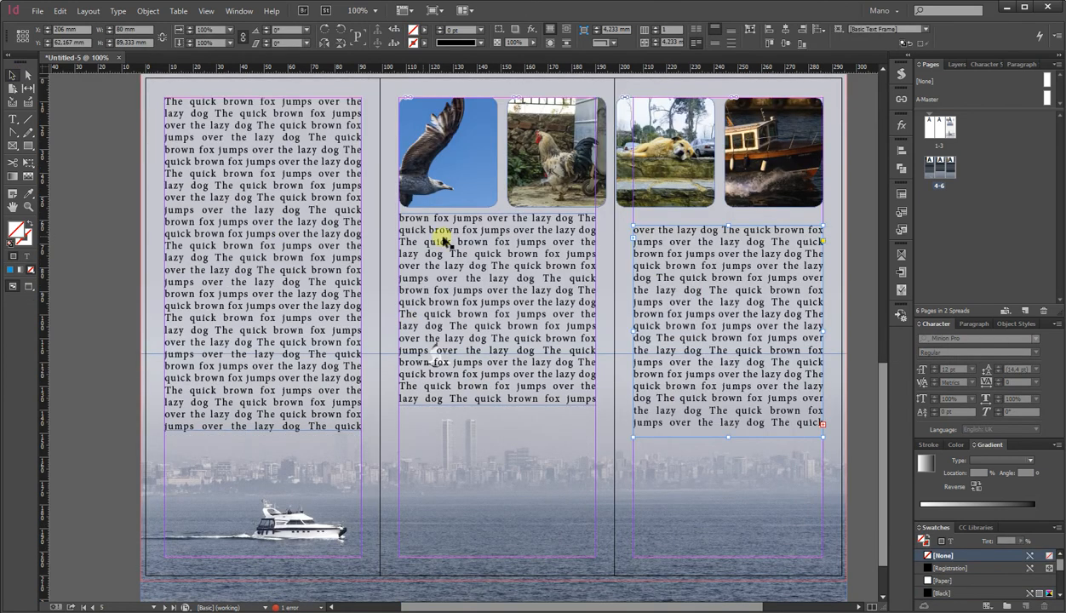
Resize the middle panel's text frame to about 76 mm tall, starting lower beneath the photos.
click(545, 274)
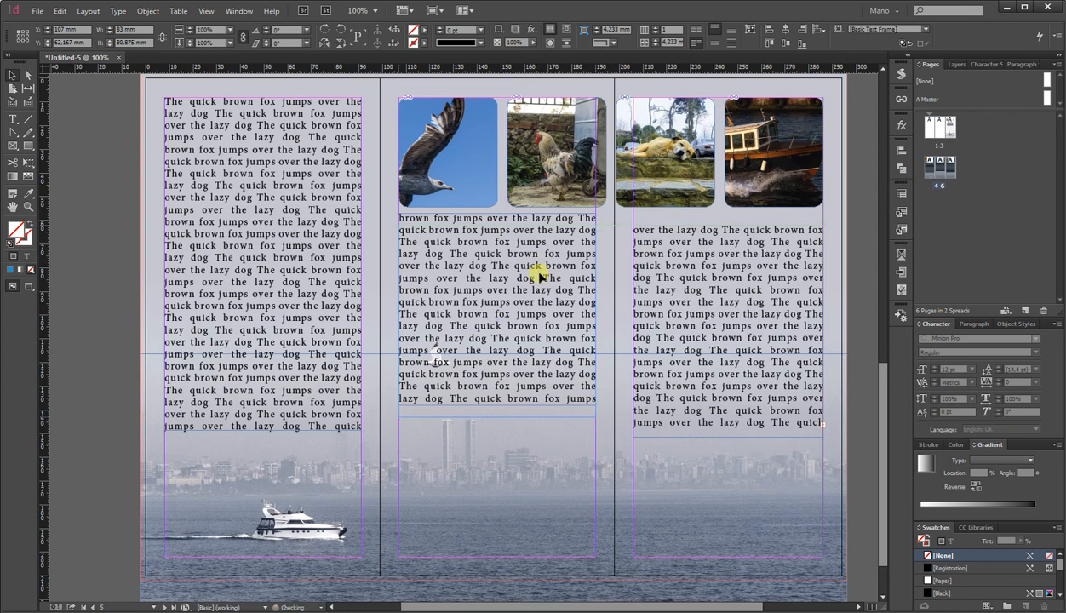
drag(539, 277, 541, 276)
drag(502, 417, 498, 405)
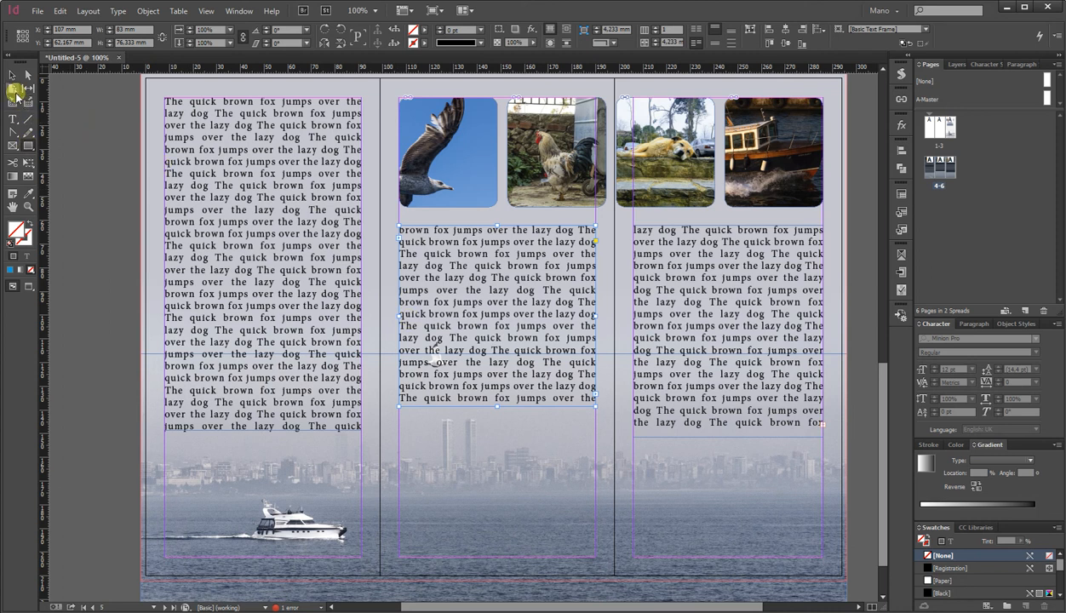
Draw a circle about 38 mm across over the middle text frame and wrap the text around its shape.
click(29, 146)
click(60, 160)
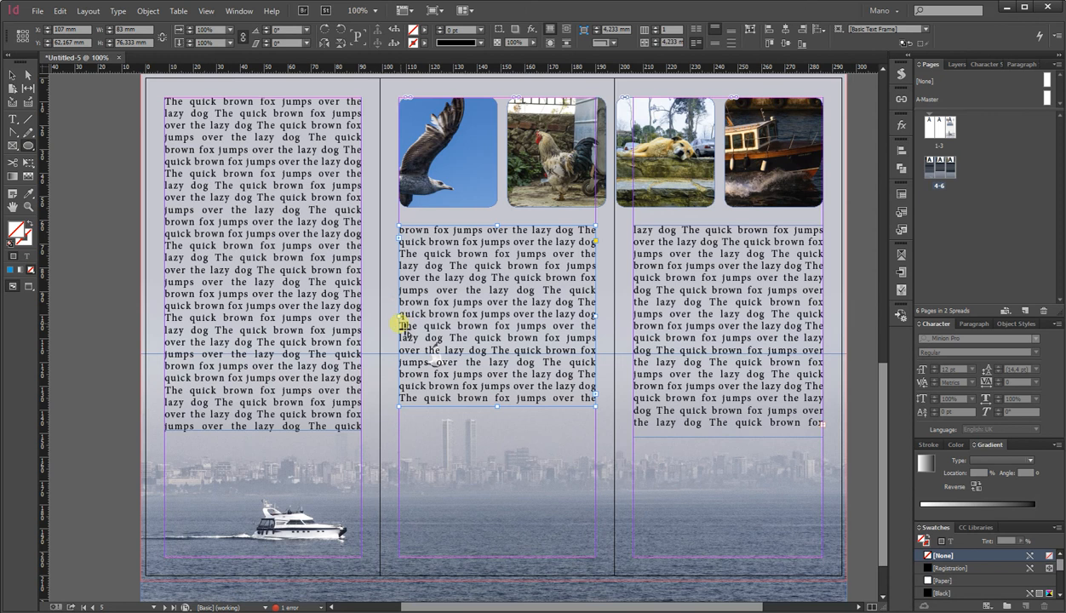
drag(390, 330, 478, 415)
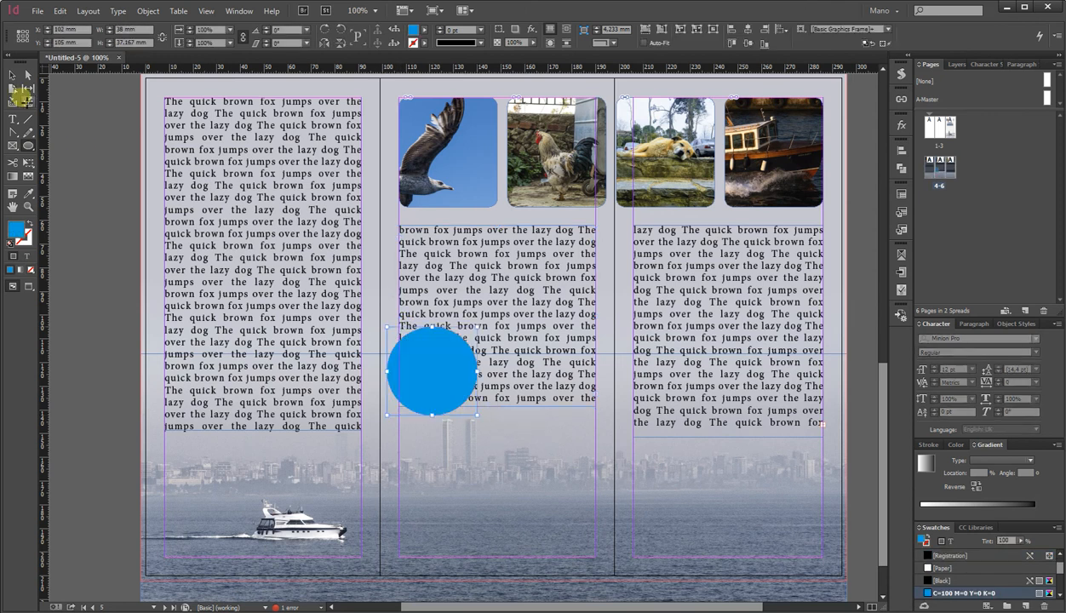
click(460, 375)
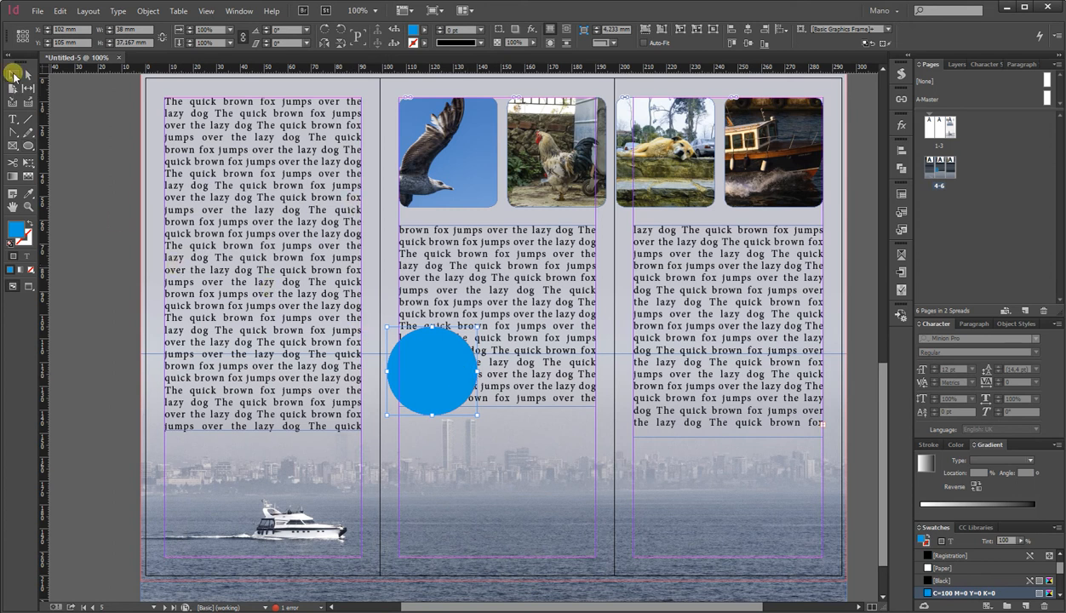
click(567, 32)
click(549, 44)
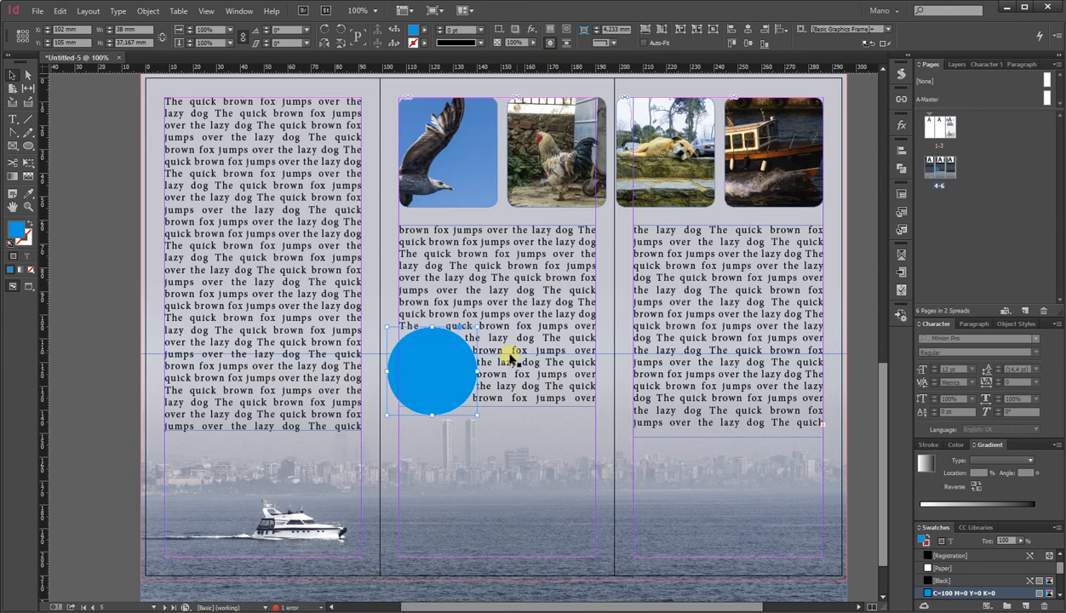
Enlarge the wrap circle to about 43 mm and remove its fill.
drag(477, 327, 492, 321)
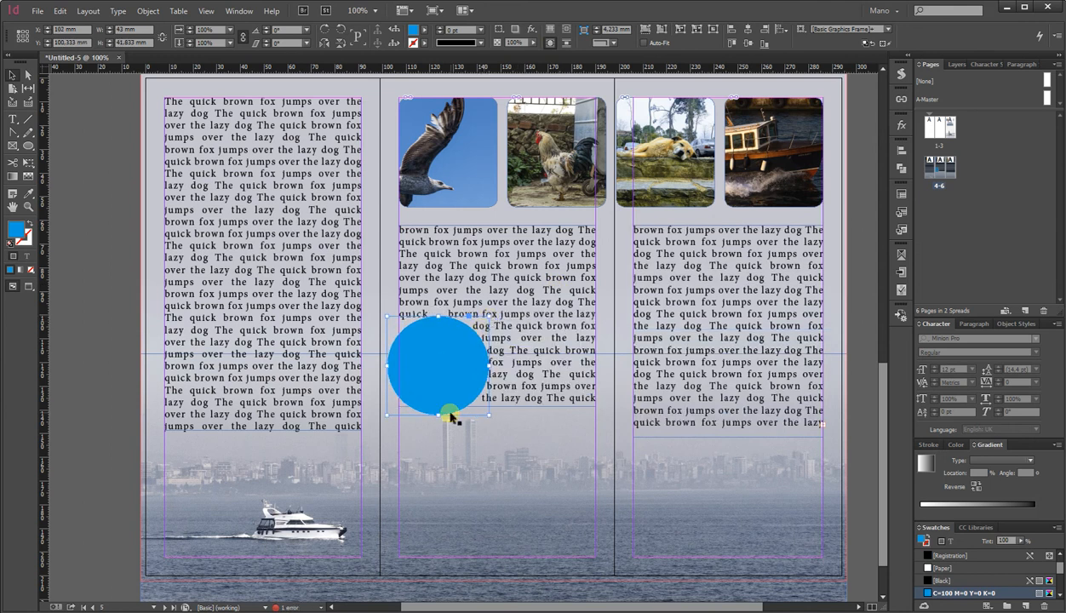
click(30, 269)
click(112, 333)
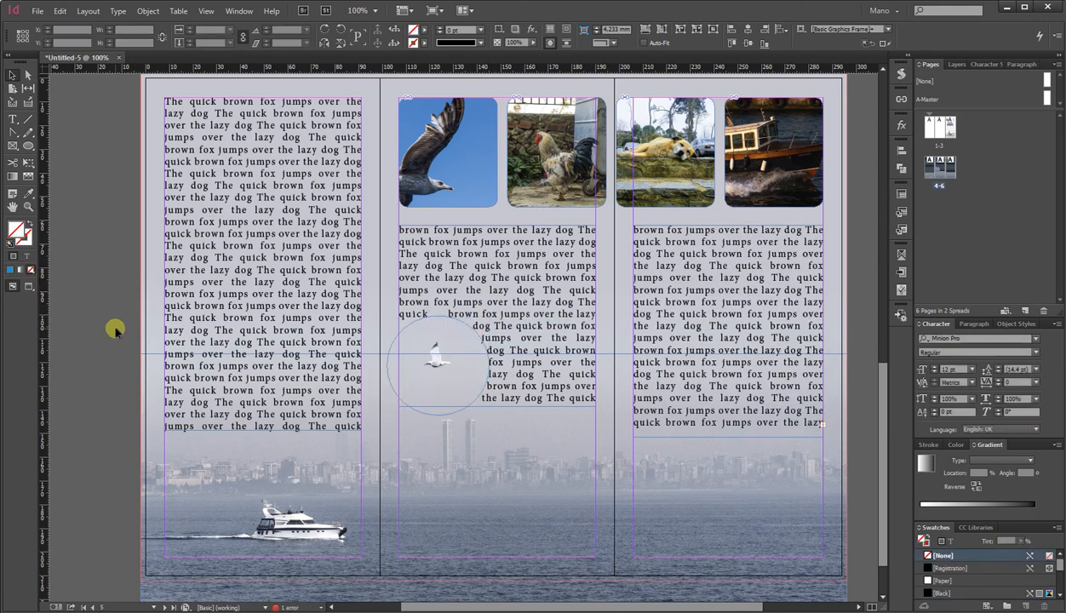
Preview the layout and flow the right frame's overflow text onto the first spread's left panel.
click(30, 289)
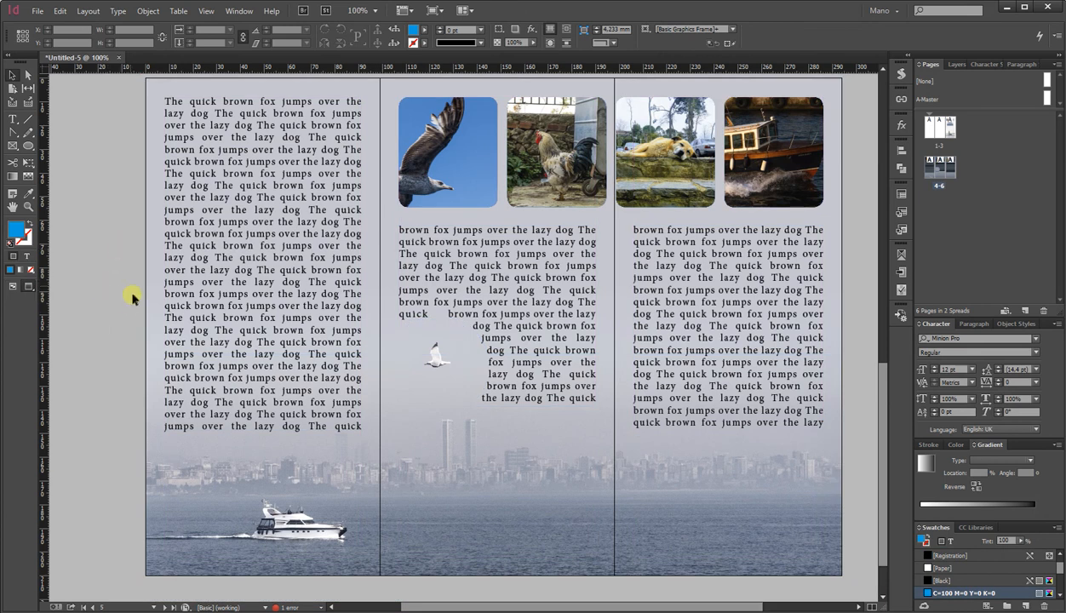
scroll(131, 296, down, 1)
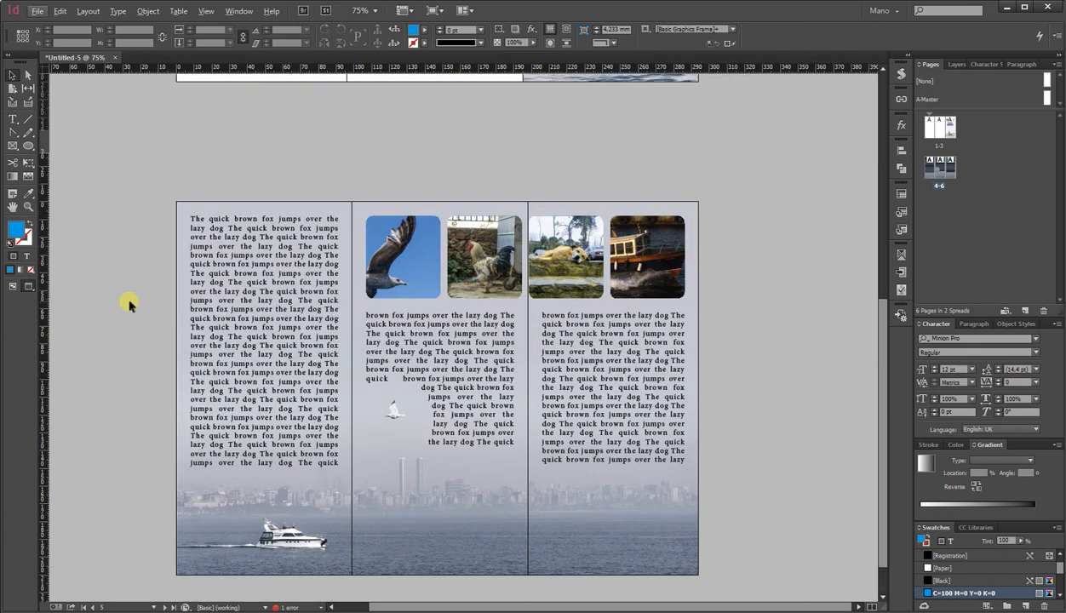
click(656, 451)
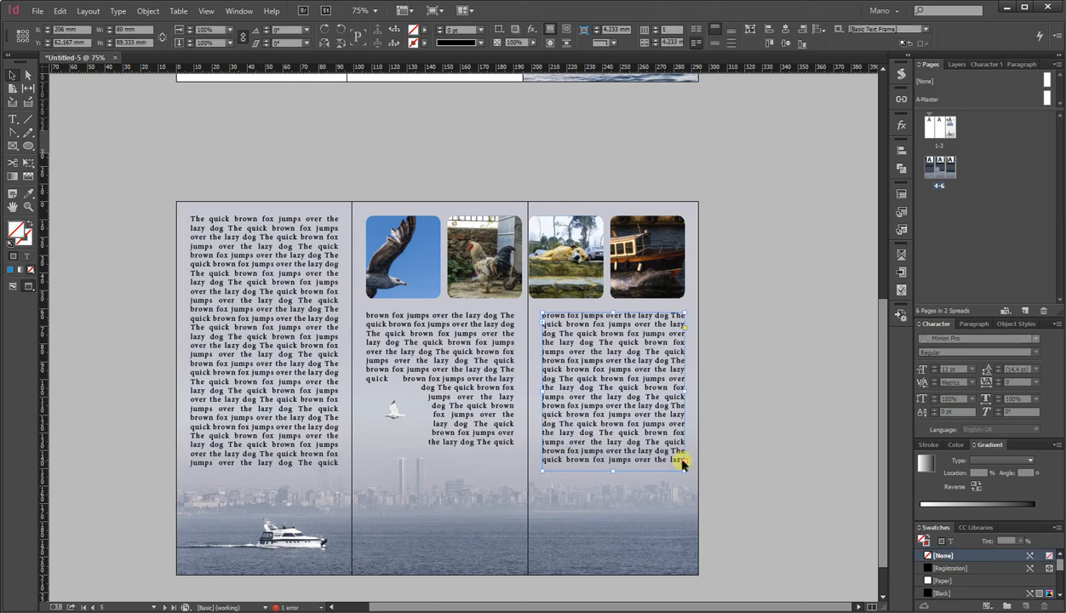
click(684, 464)
key(alt+Page_Up)
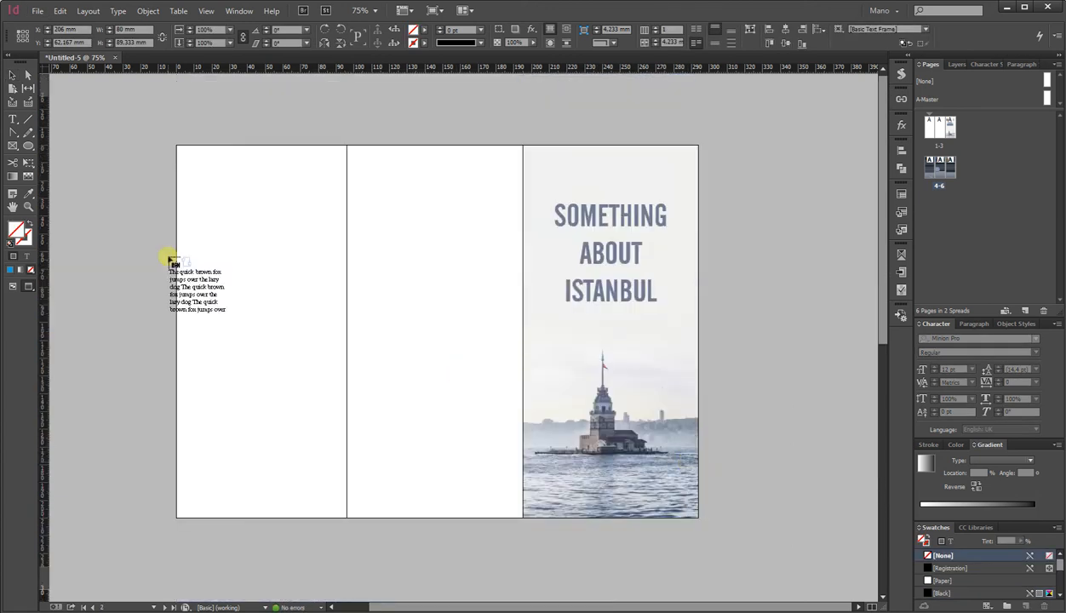
click(26, 276)
click(192, 161)
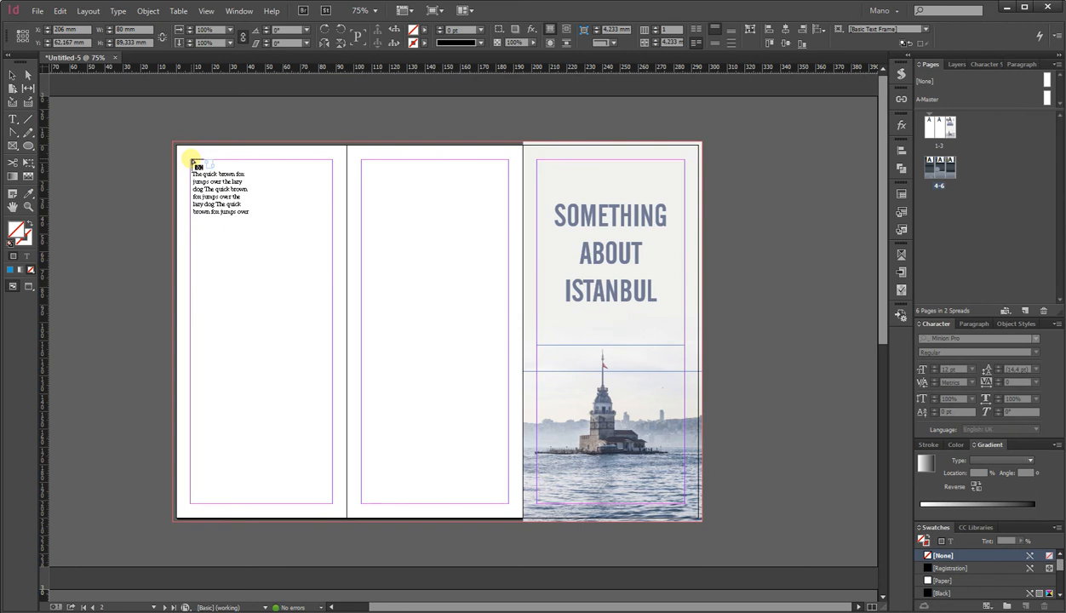
click(192, 161)
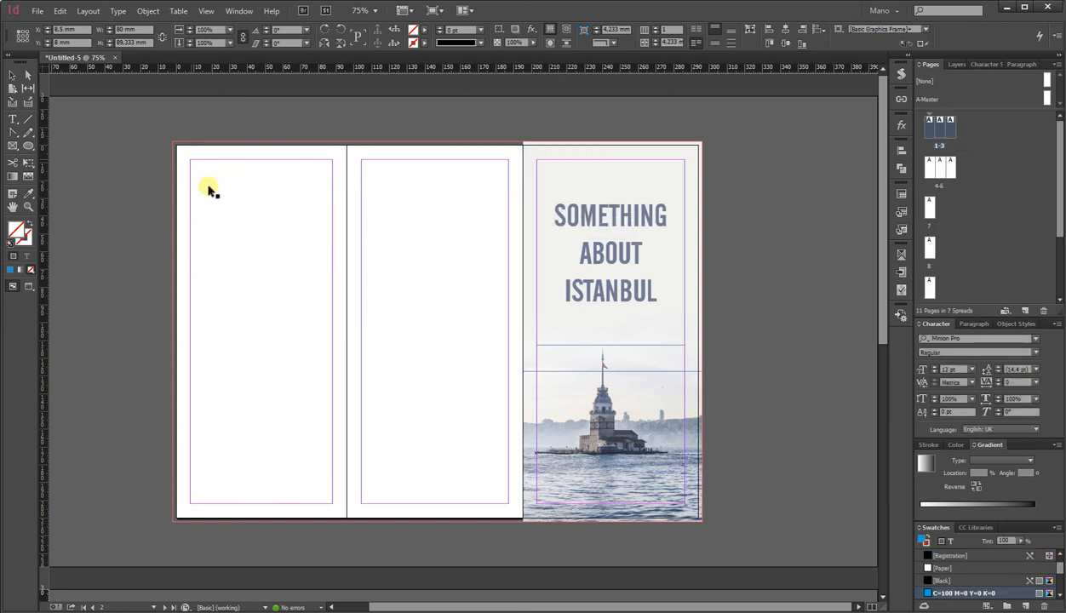
Undo the extra pages and threading that the overflowing story had added.
scroll(395, 368, down, 5)
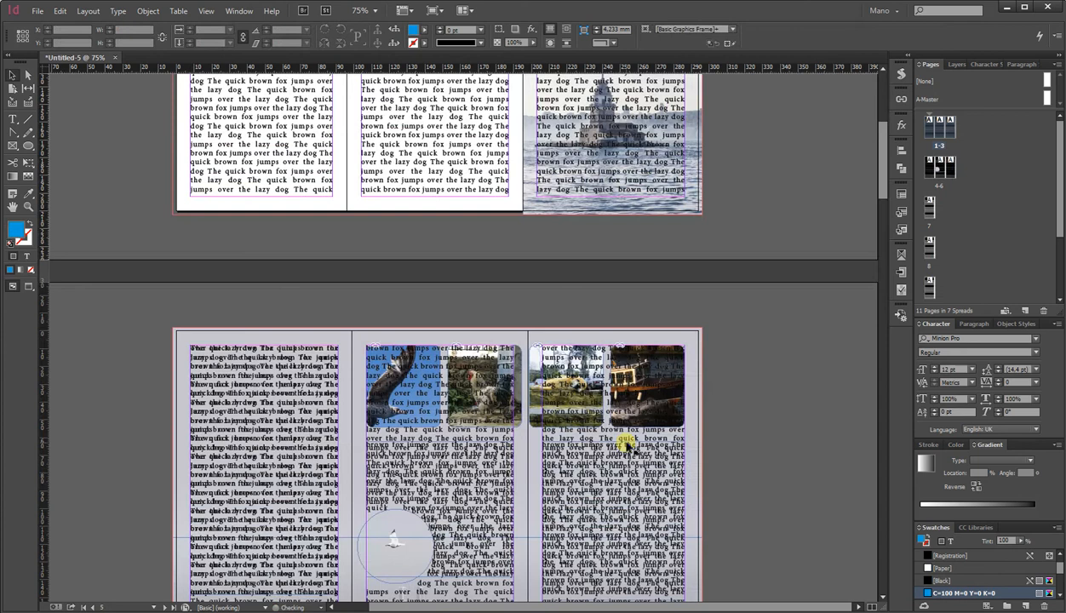
click(60, 10)
click(79, 23)
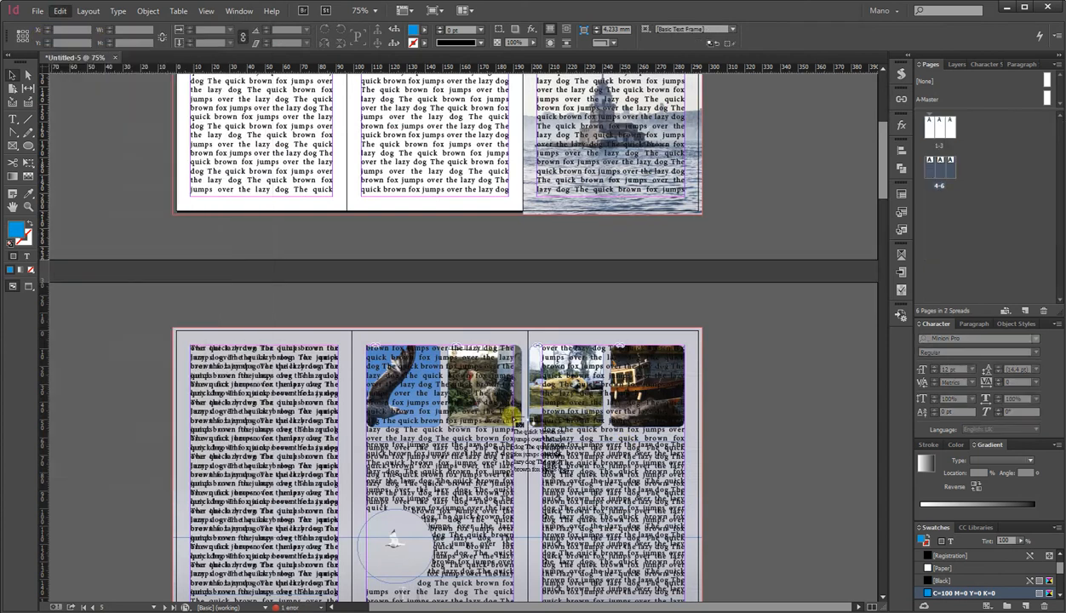
click(535, 420)
key(ctrl+z)
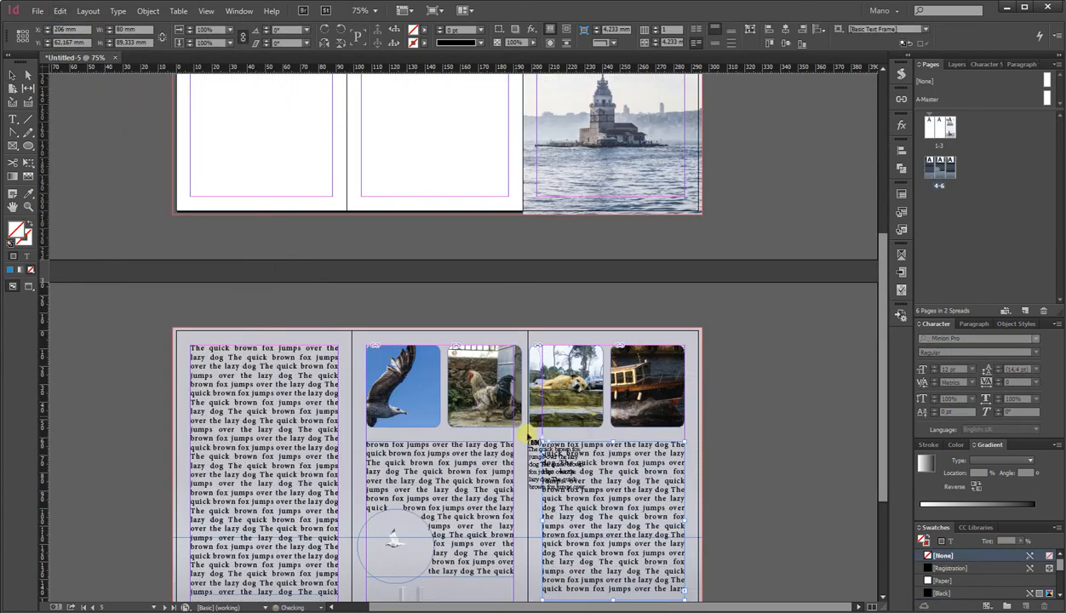
Thread the overflow text into new frames filling the first spread's left and middle panels.
scroll(380, 304, up, 5)
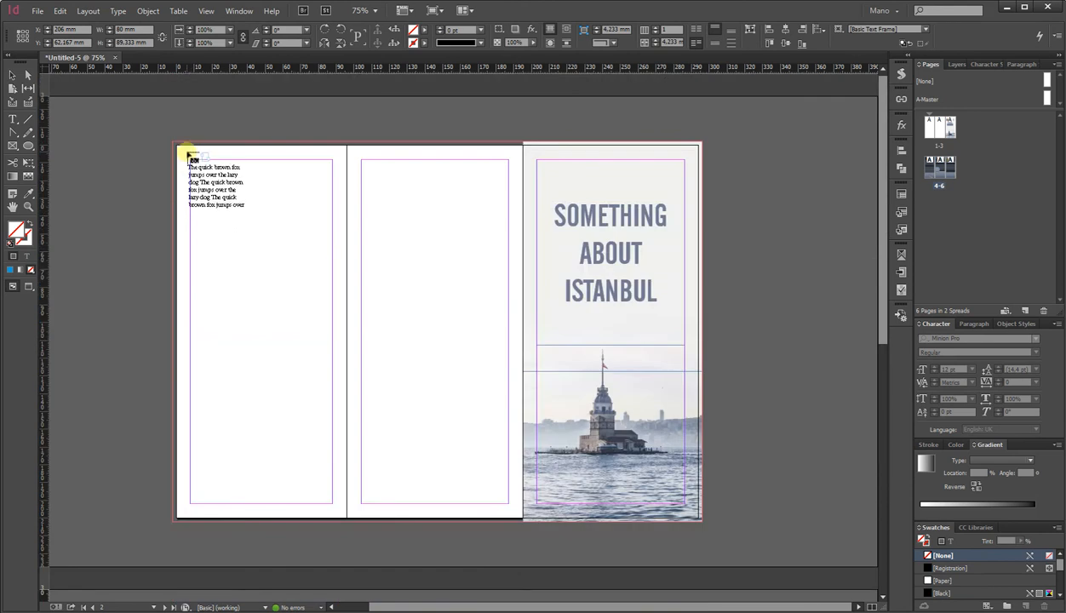
drag(193, 161, 331, 504)
click(332, 494)
drag(364, 165, 507, 504)
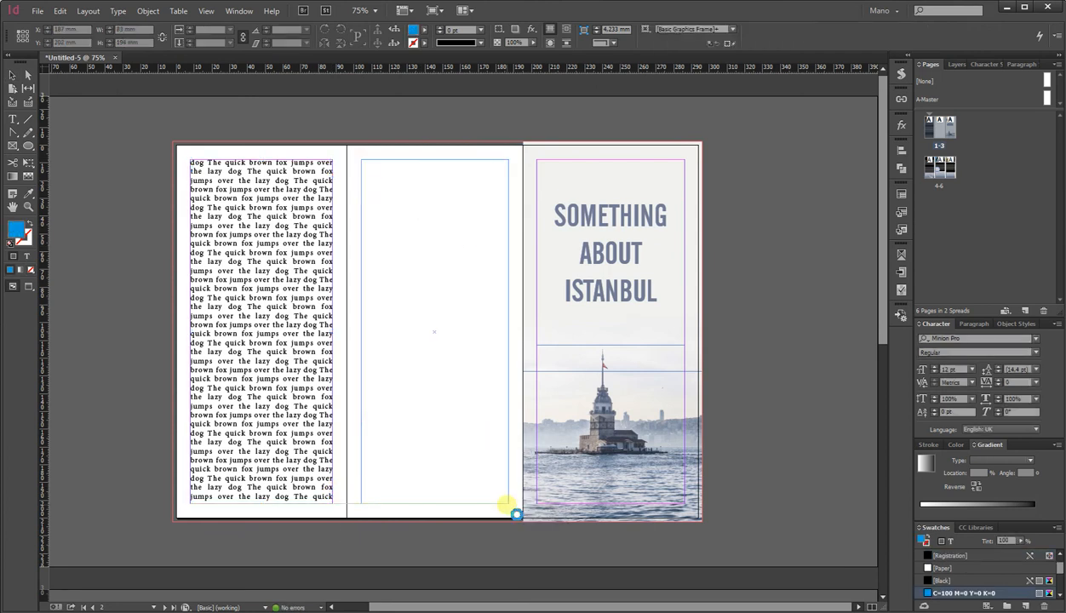
scroll(542, 437, down, 5)
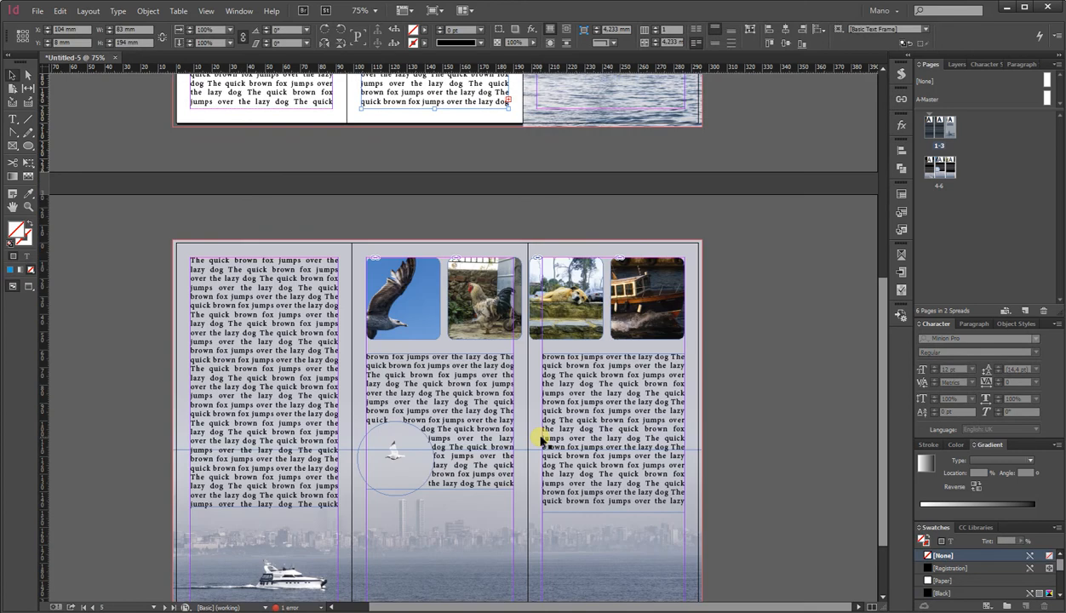
scroll(542, 437, down, 2)
scroll(542, 436, up, 7)
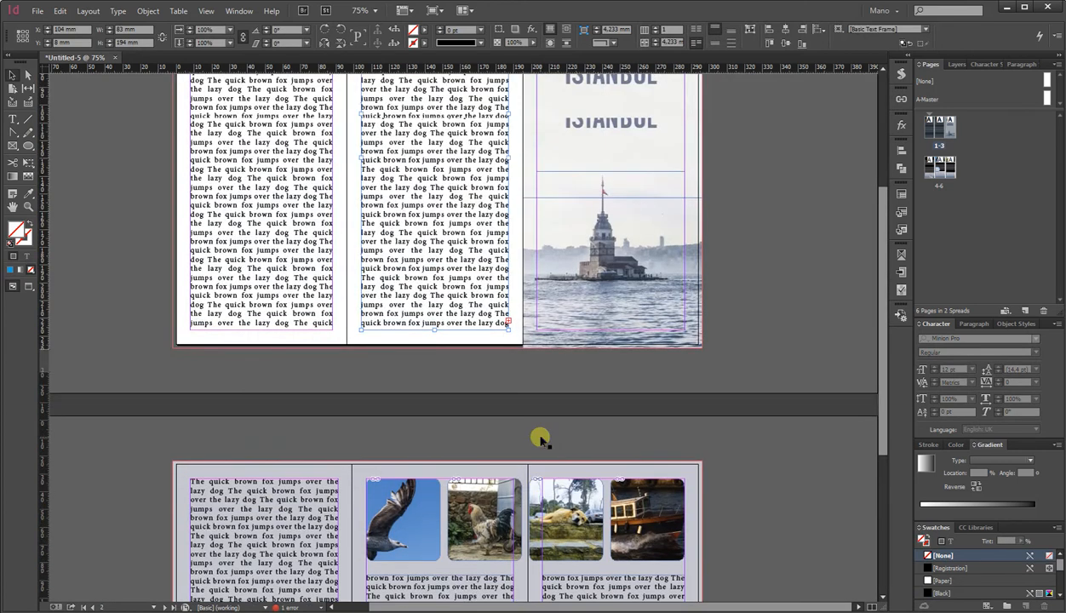
Try a pebble photo as a background across the top of the first spread's left and middle panels.
click(168, 131)
key(alt+Tab)
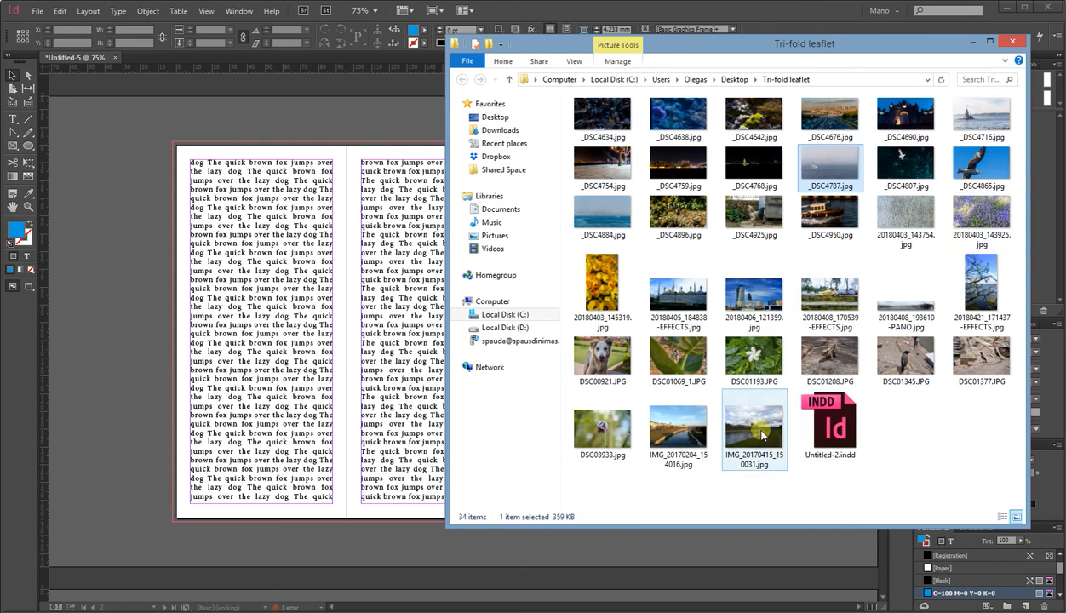
drag(905, 212, 174, 203)
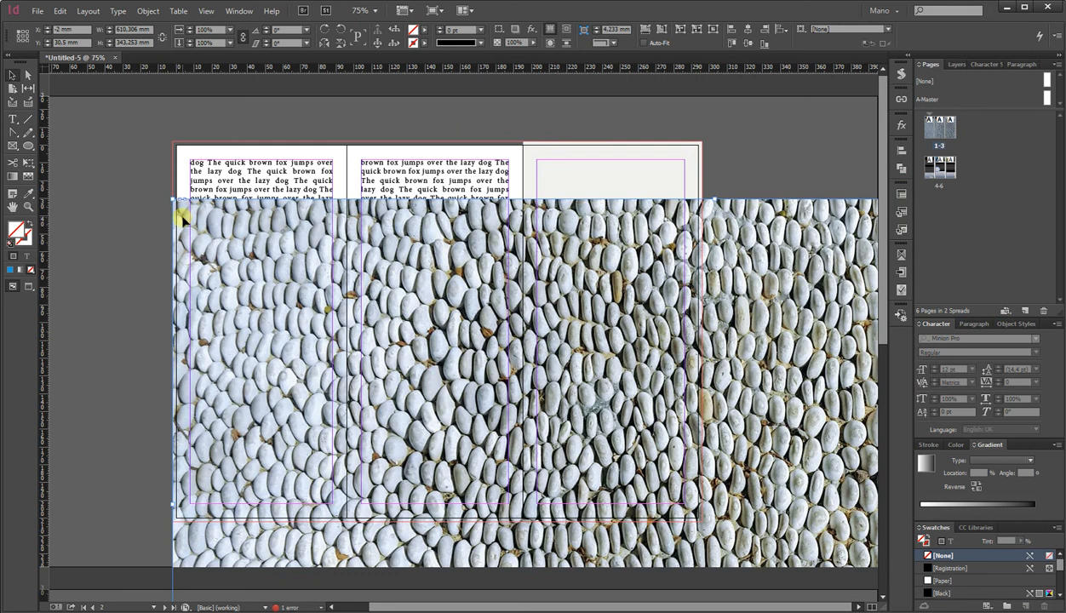
key(ctrl+z)
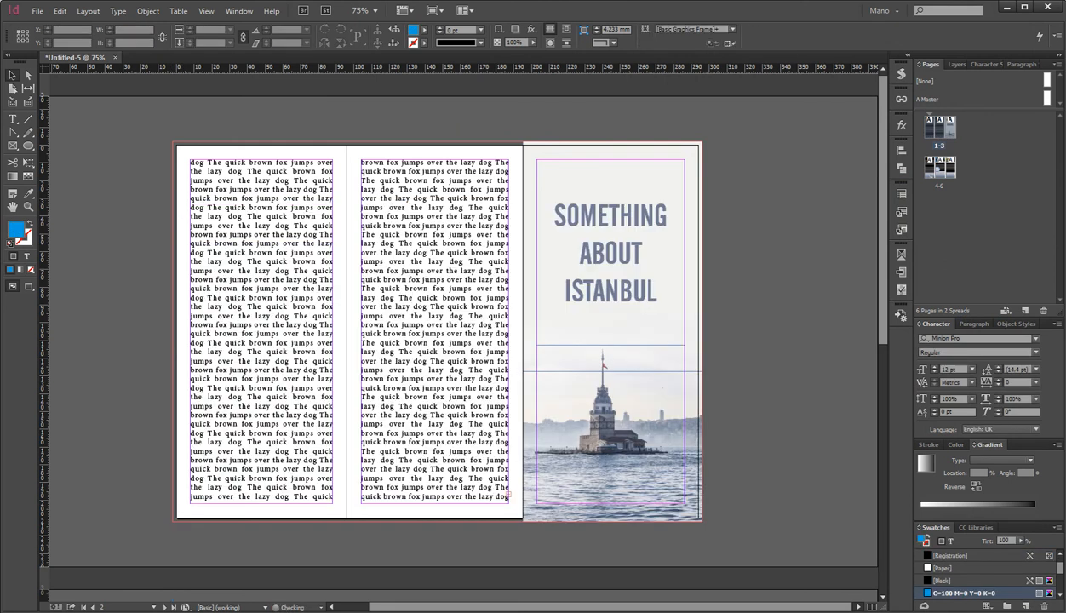
key(alt+Tab)
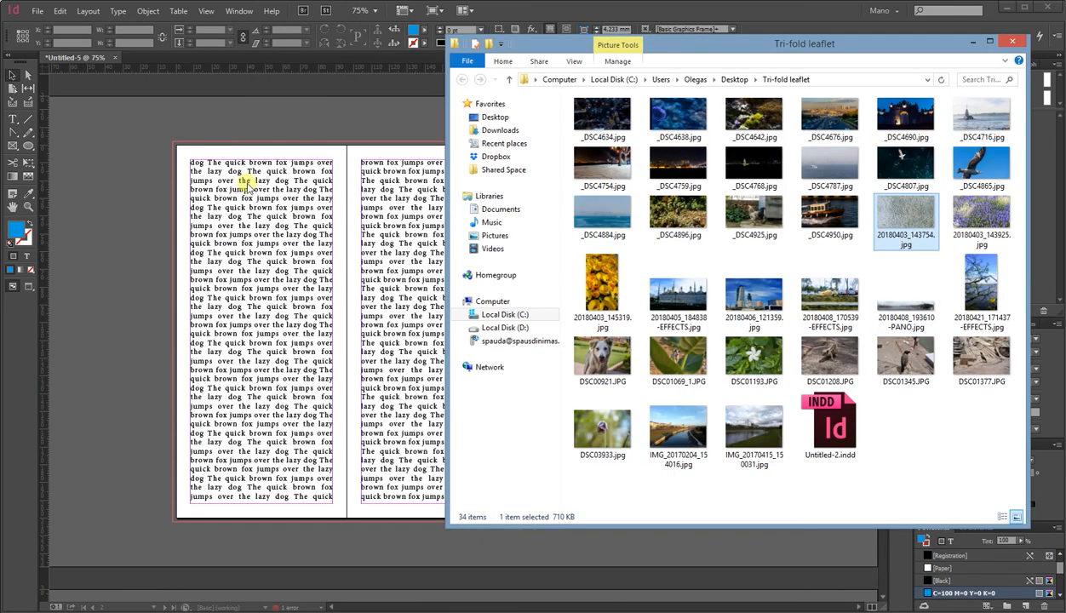
drag(172, 145, 174, 146)
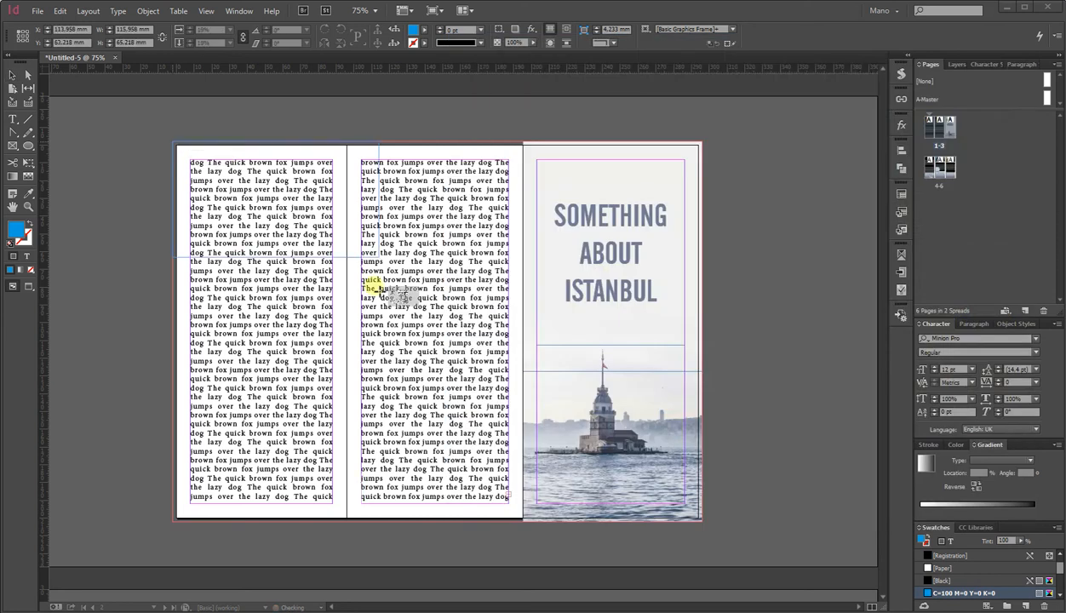
drag(501, 338, 522, 357)
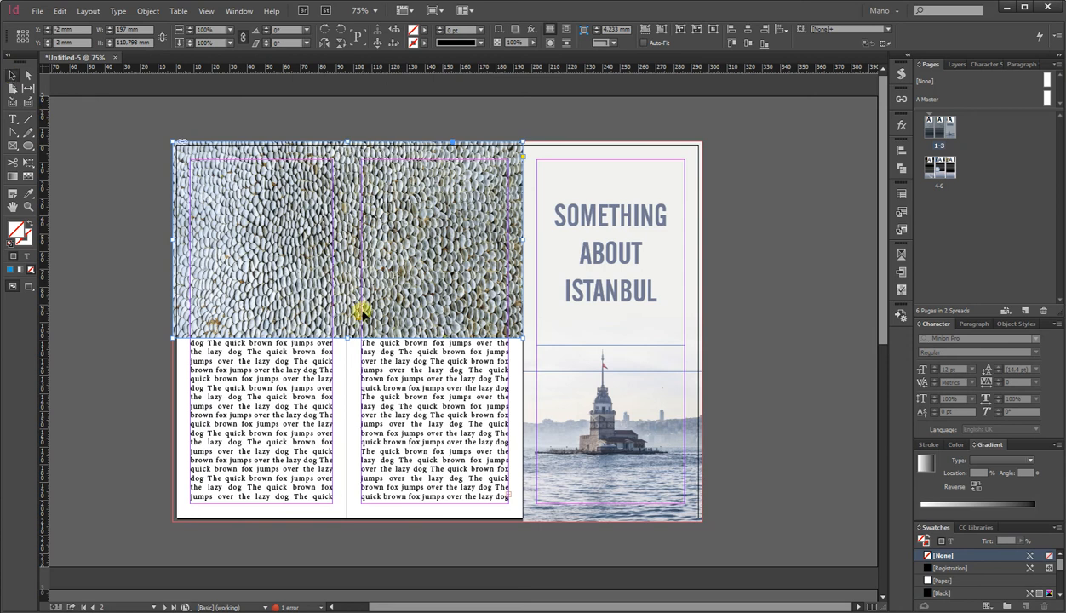
key(ctrl+shift+bracketleft)
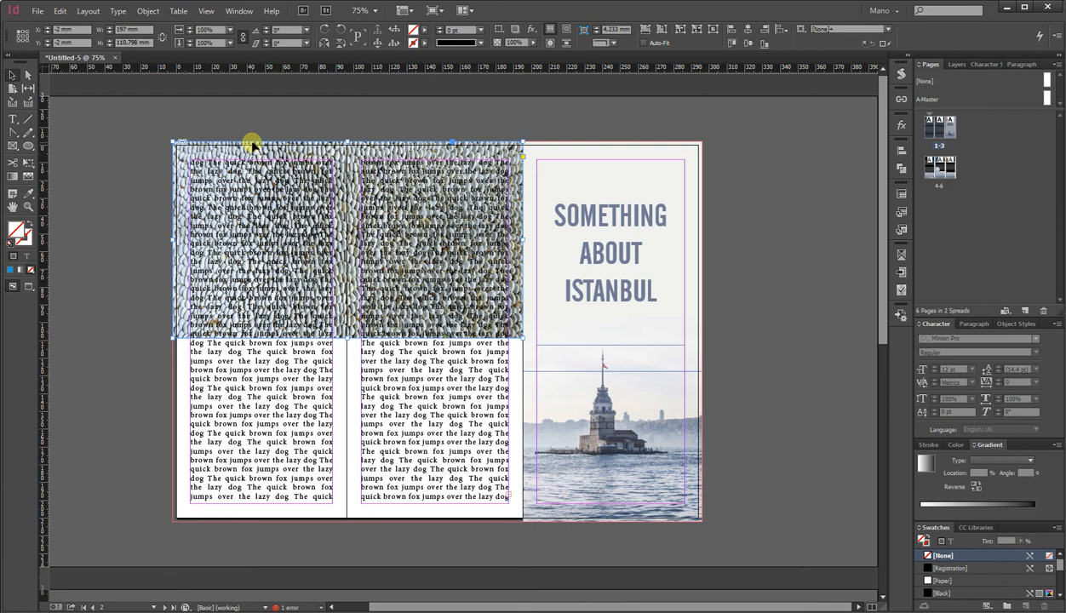
key(Delete)
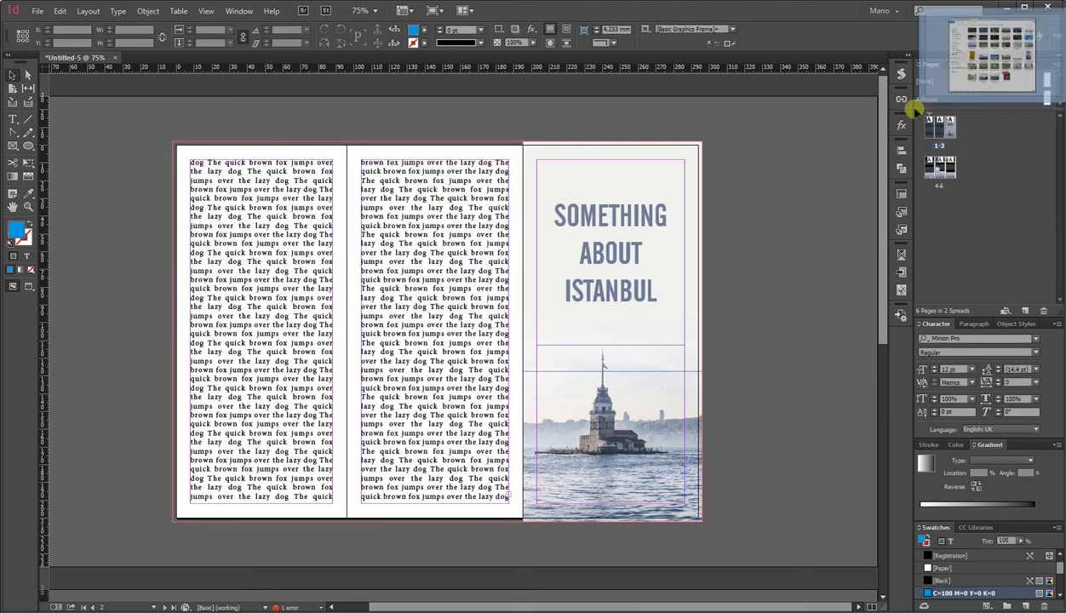
Copy the four rounded photos from the second spread and paste them along the bottom of the first spread's left and middle panels.
scroll(619, 464, down, 5)
click(651, 375)
shift+click(553, 367)
shift+click(478, 366)
shift+click(410, 368)
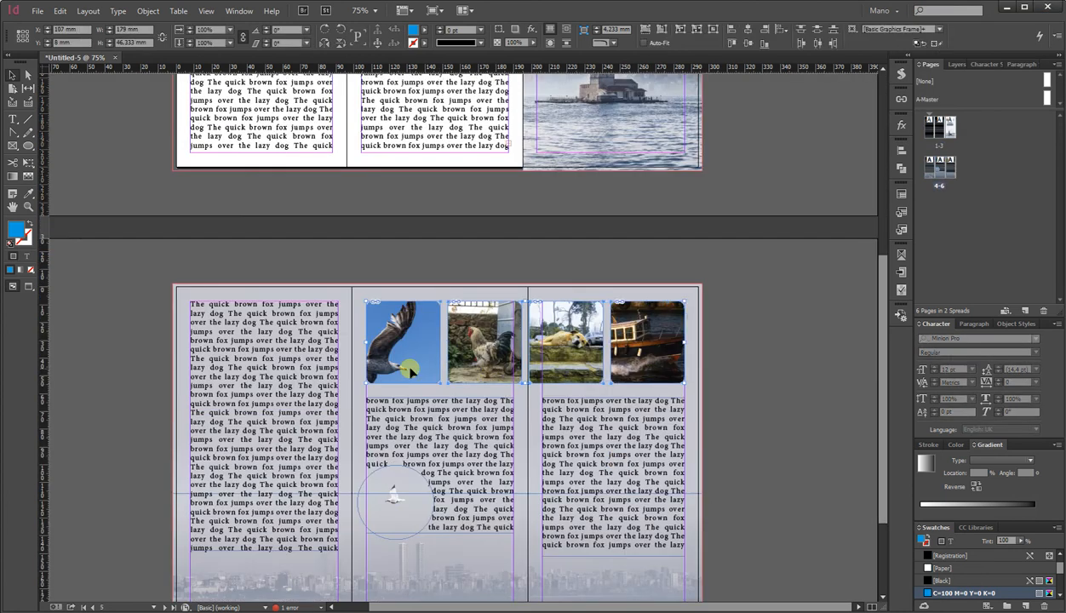
scroll(150, 305, up, 5)
right_click(116, 254)
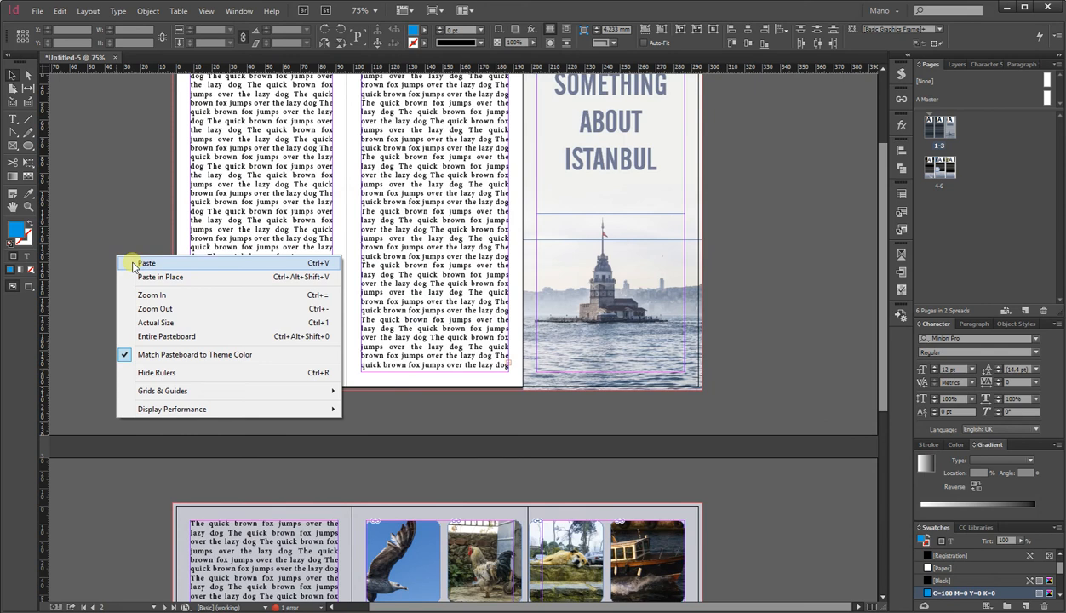
click(136, 263)
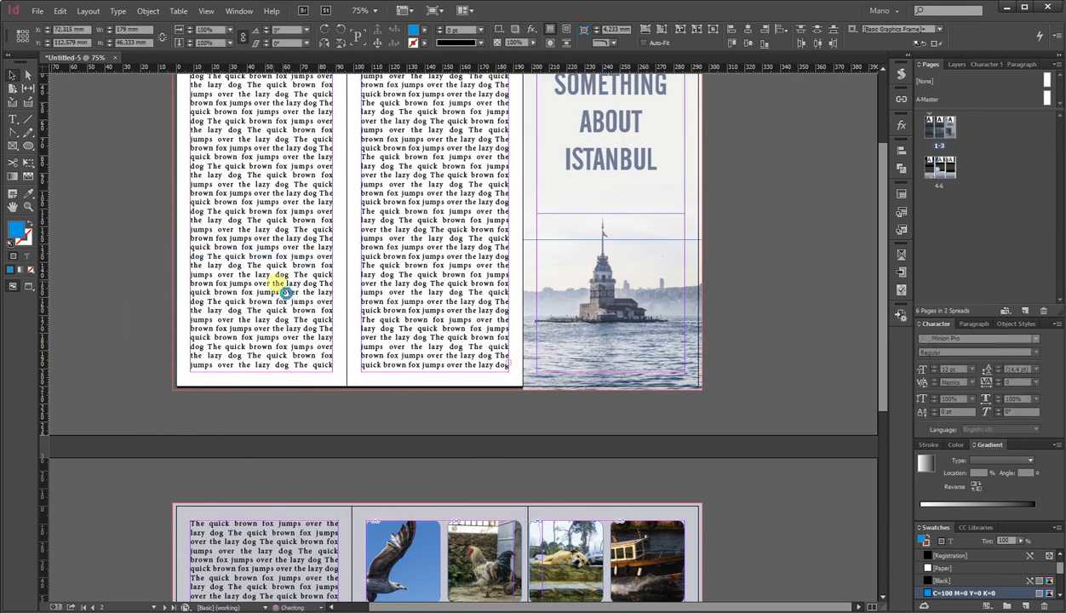
drag(330, 301, 220, 365)
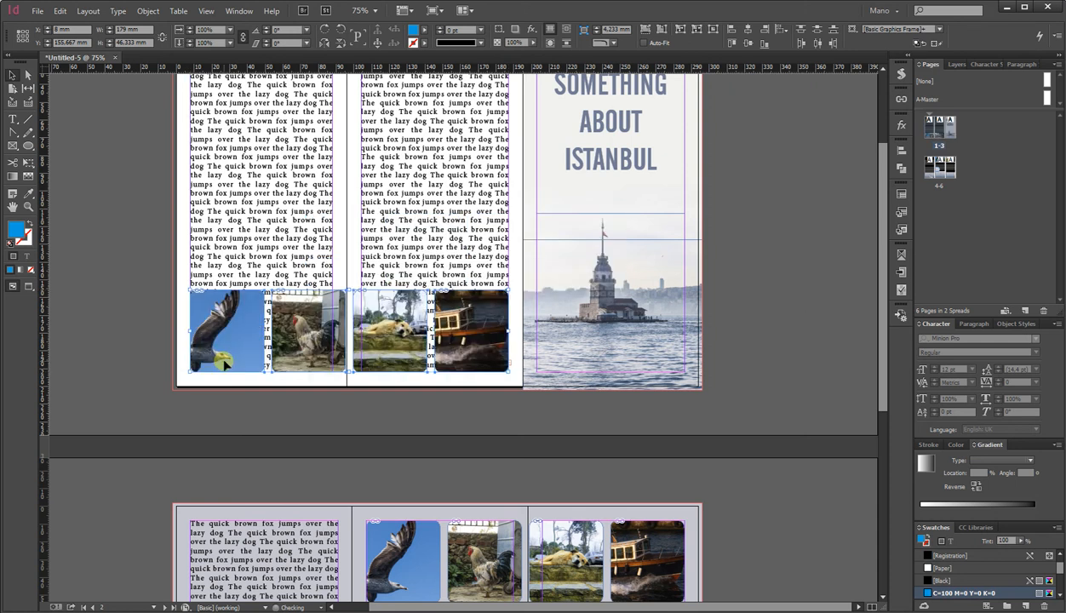
Shorten the first spread's left and middle text frames so they end above the photos.
scroll(224, 364, up, 3)
click(242, 245)
drag(175, 326, 409, 358)
drag(353, 508, 356, 407)
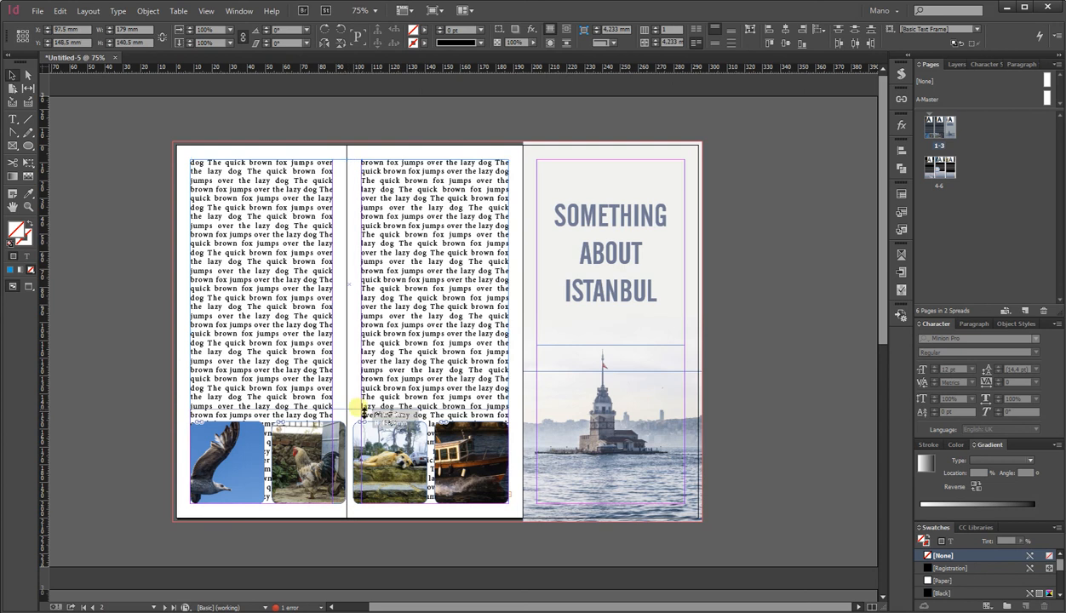
Duplicate the cover title into the first spread's left panel and crop its frame to the first line.
click(252, 125)
click(263, 184)
drag(262, 160, 274, 207)
drag(628, 259, 191, 252)
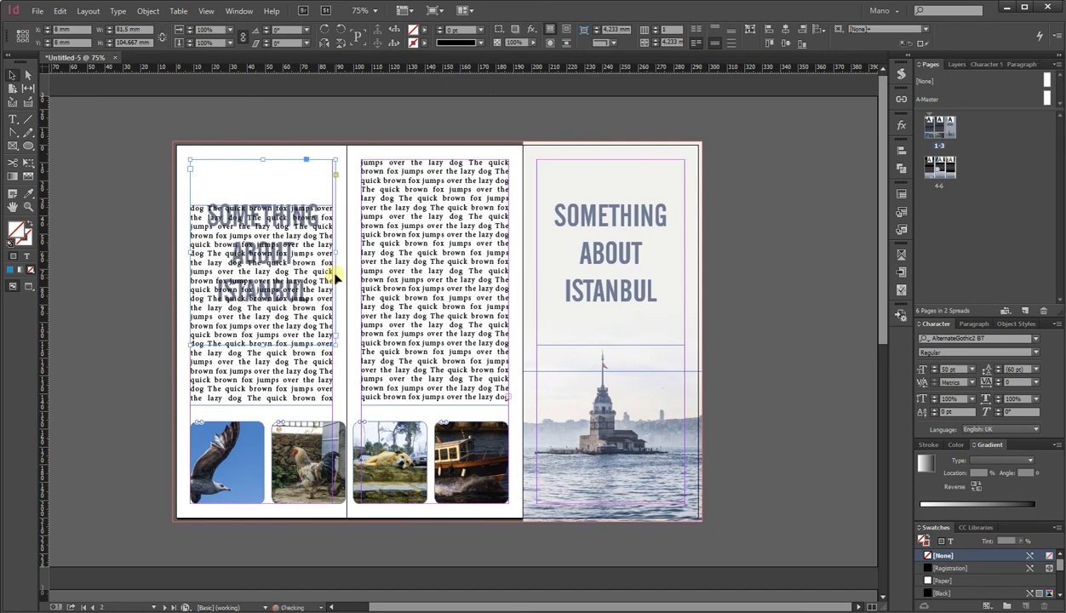
drag(340, 260, 332, 260)
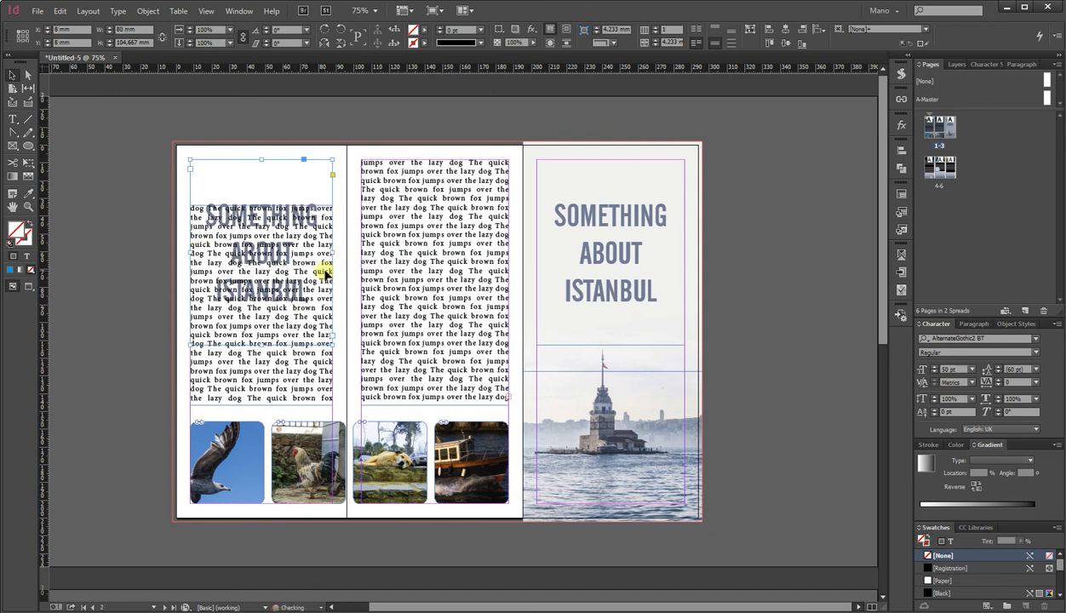
drag(266, 347, 267, 206)
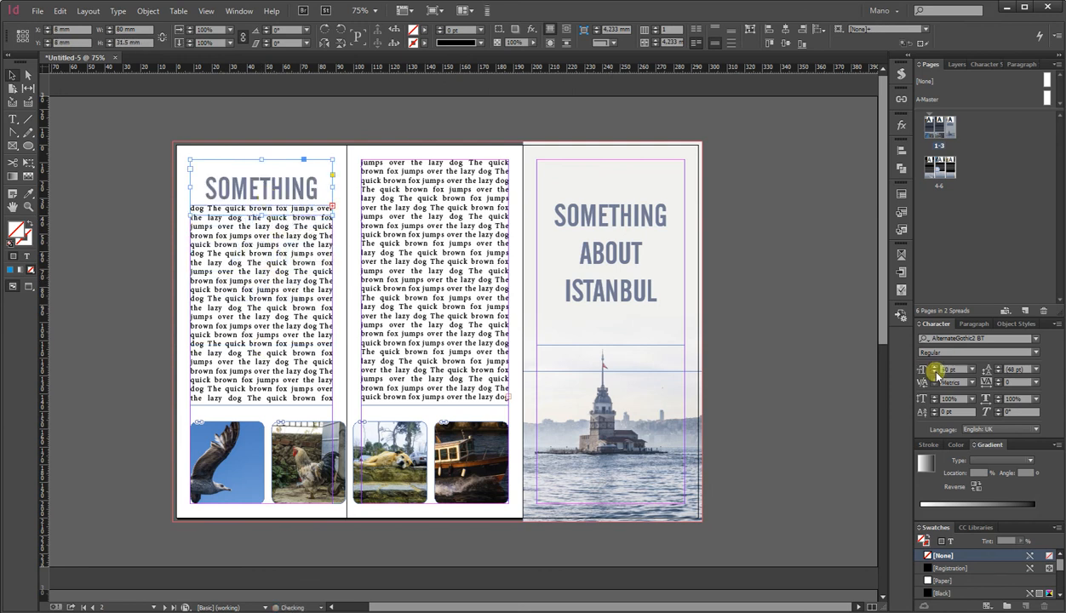
Change the copied heading to read SOMETHING ELSE.
shift+click(935, 372)
shift+click(935, 372)
double_click(270, 193)
drag(274, 182, 320, 210)
text(ELSE)
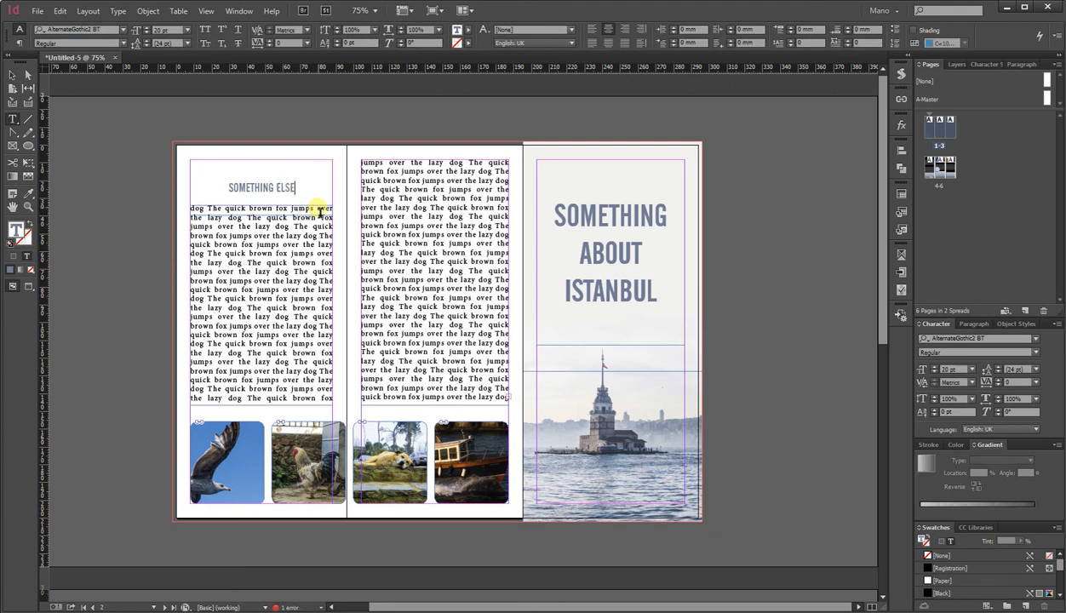
click(12, 75)
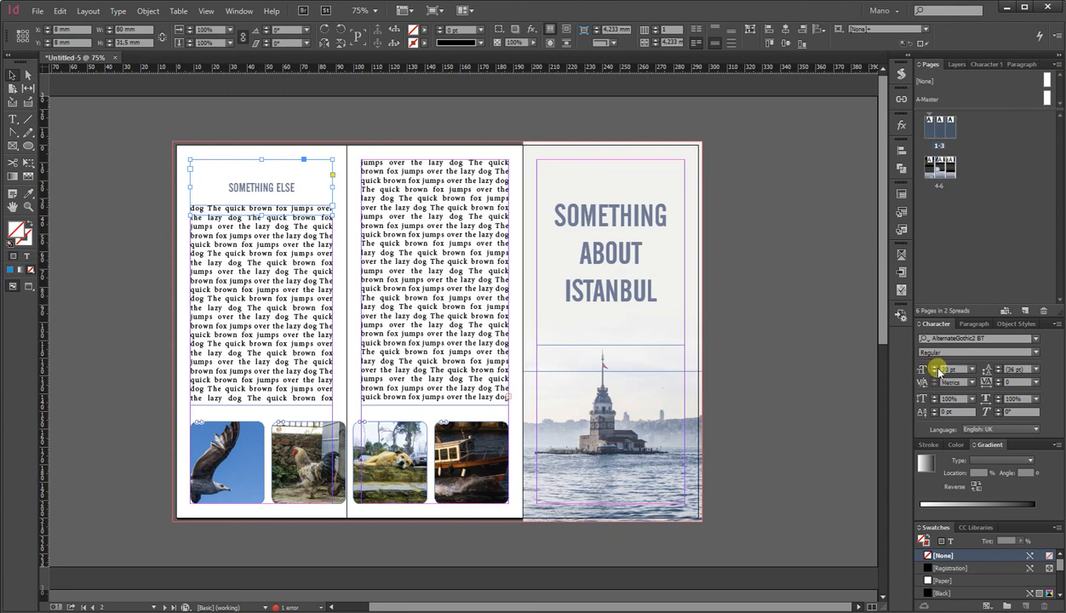
Move the heading frame up and enlarge its type to span the panel's width.
shift+click(934, 367)
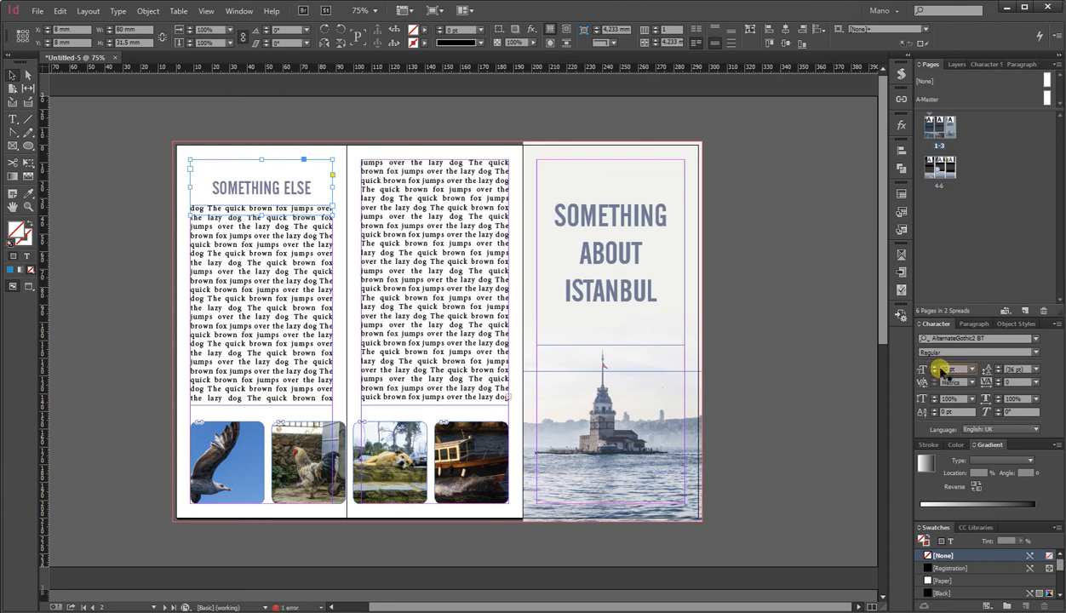
drag(266, 219, 269, 201)
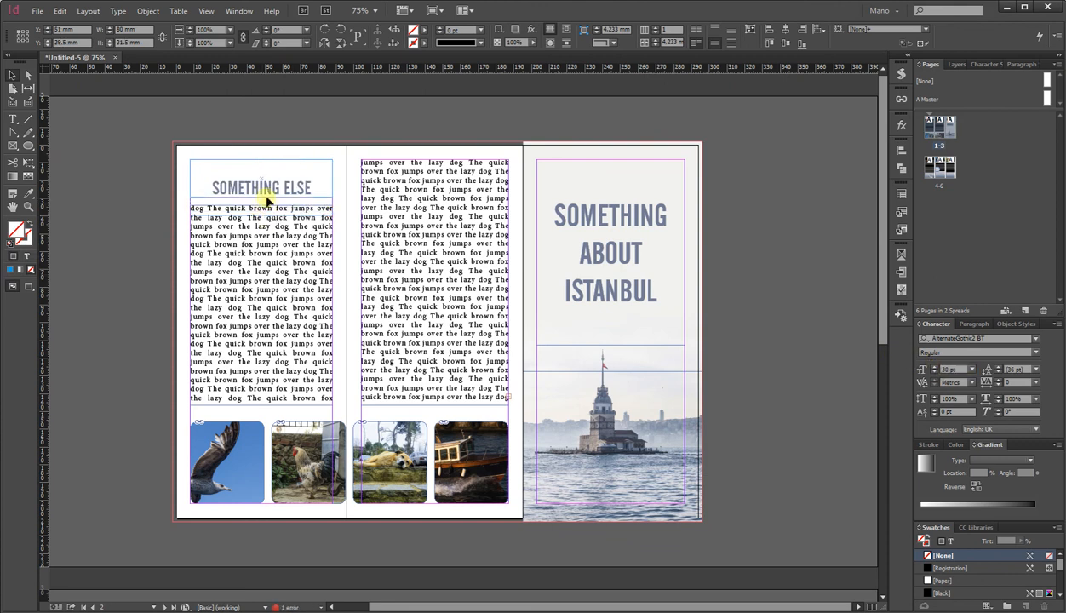
click(935, 366)
click(934, 367)
click(935, 367)
click(934, 367)
click(935, 367)
click(935, 367)
click(935, 366)
click(935, 367)
click(937, 368)
click(937, 368)
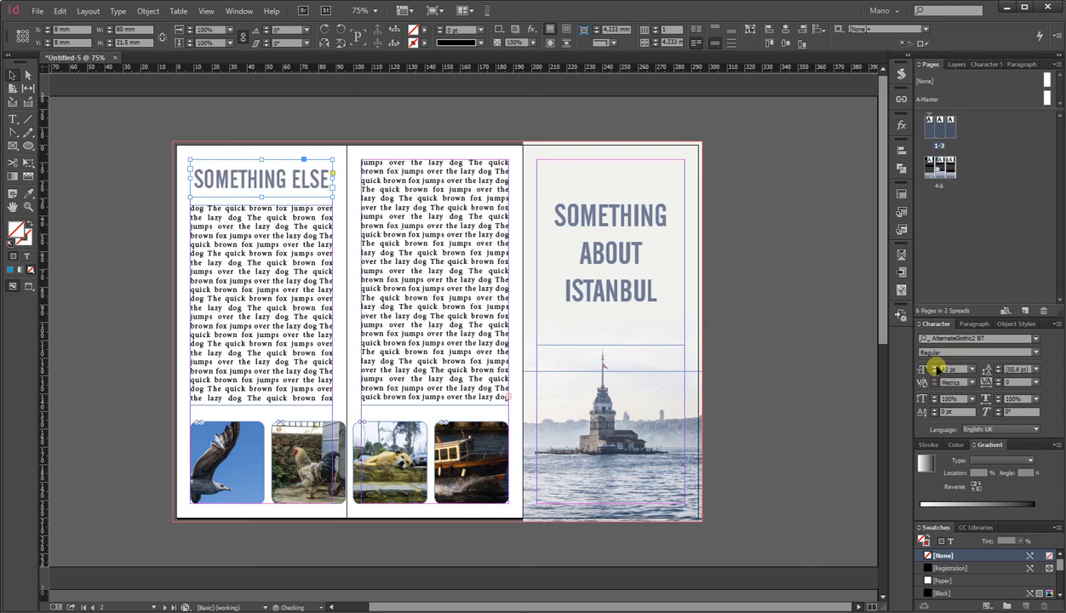
Place the sea photo across the first spread's left and middle panels at full page height, filling its frame.
click(124, 226)
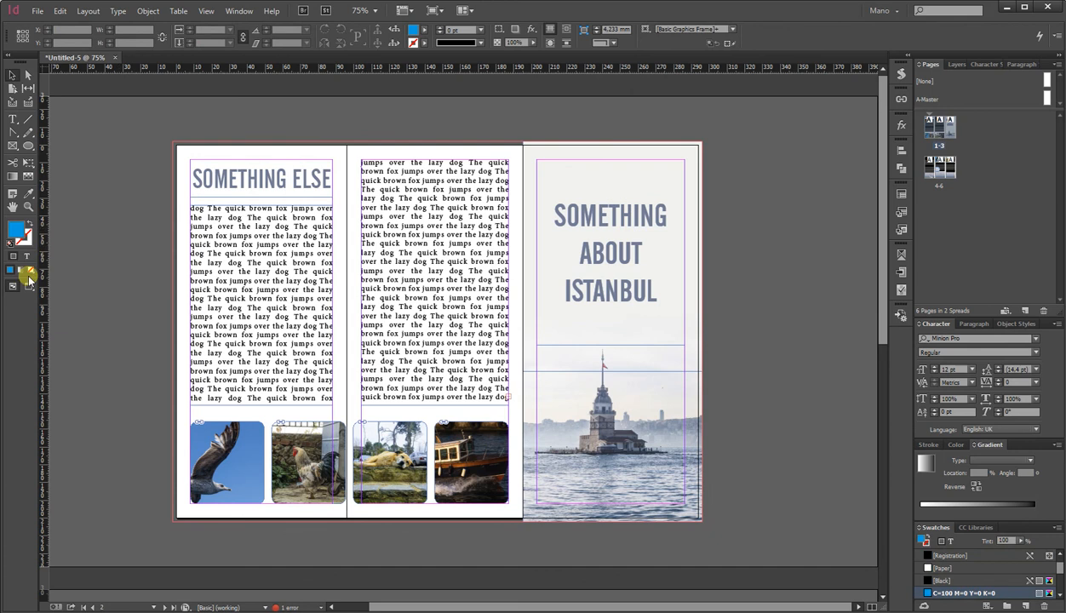
click(29, 286)
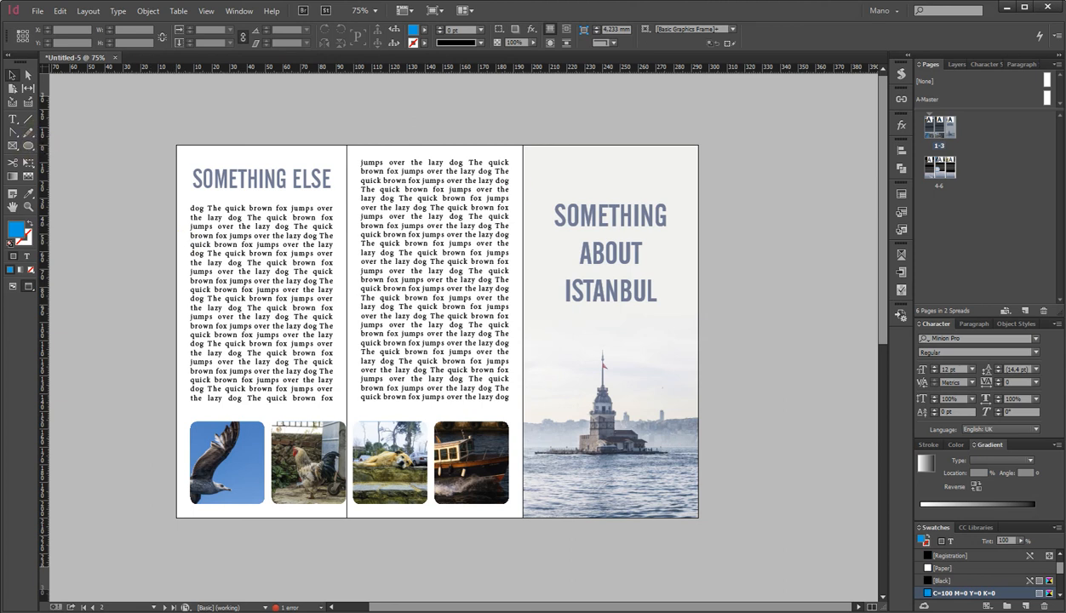
click(970, 58)
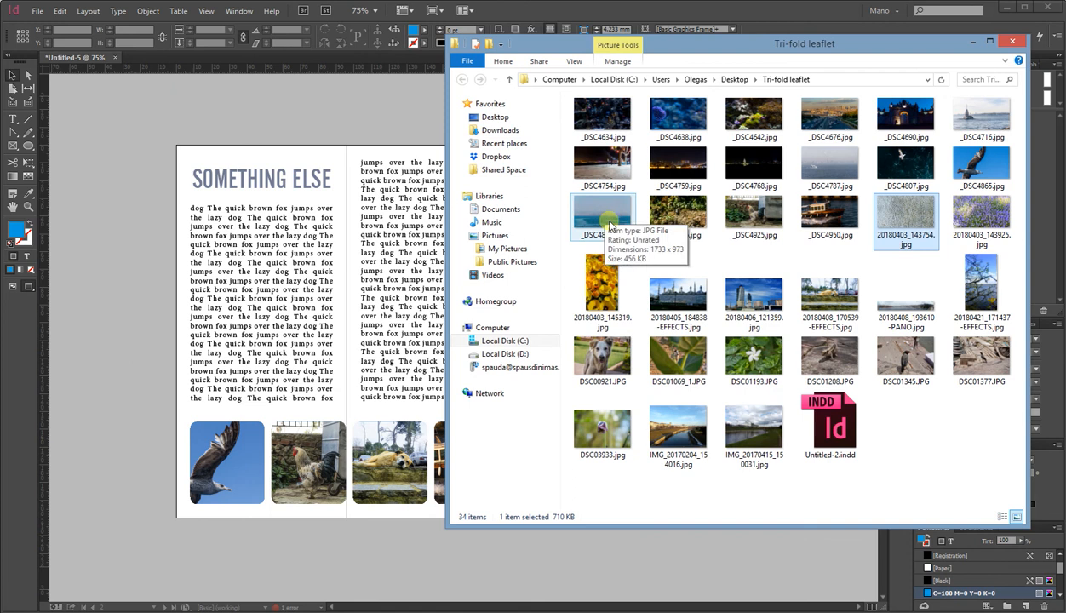
mouse_move(607, 221)
mouse_down()
mouse_move(195, 229)
mouse_move(149, 158)
mouse_move(173, 140)
mouse_move(464, 502)
mouse_move(512, 466)
mouse_move(516, 448)
mouse_move(517, 494)
mouse_move(532, 422)
mouse_move(521, 341)
mouse_up()
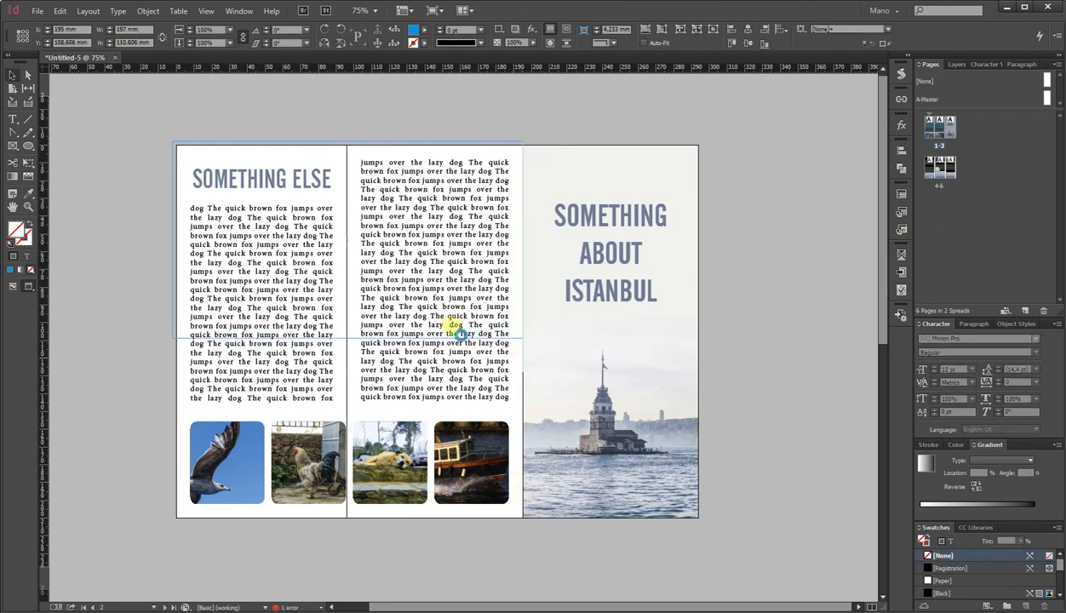
drag(349, 340, 349, 525)
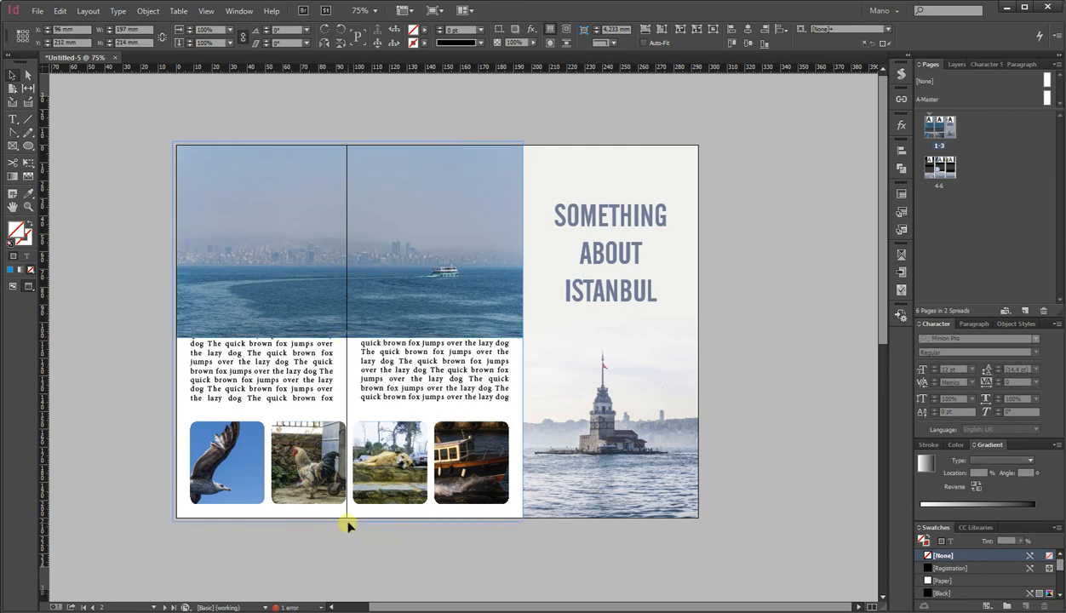
click(659, 28)
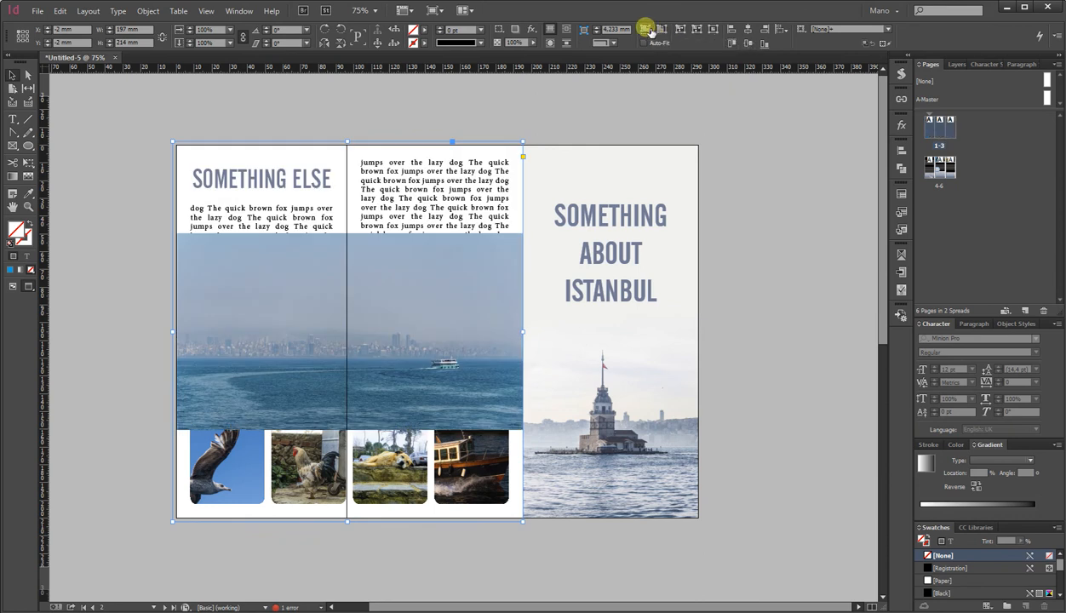
click(646, 28)
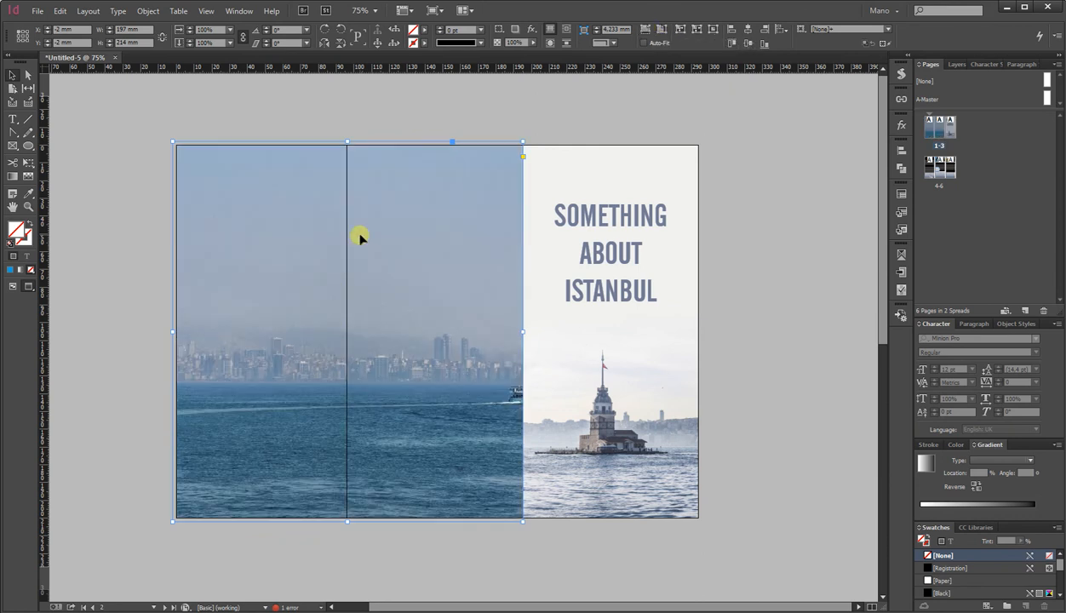
Send the sea photo to the back, behind the body text and photo frames.
click(349, 335)
drag(387, 336, 387, 337)
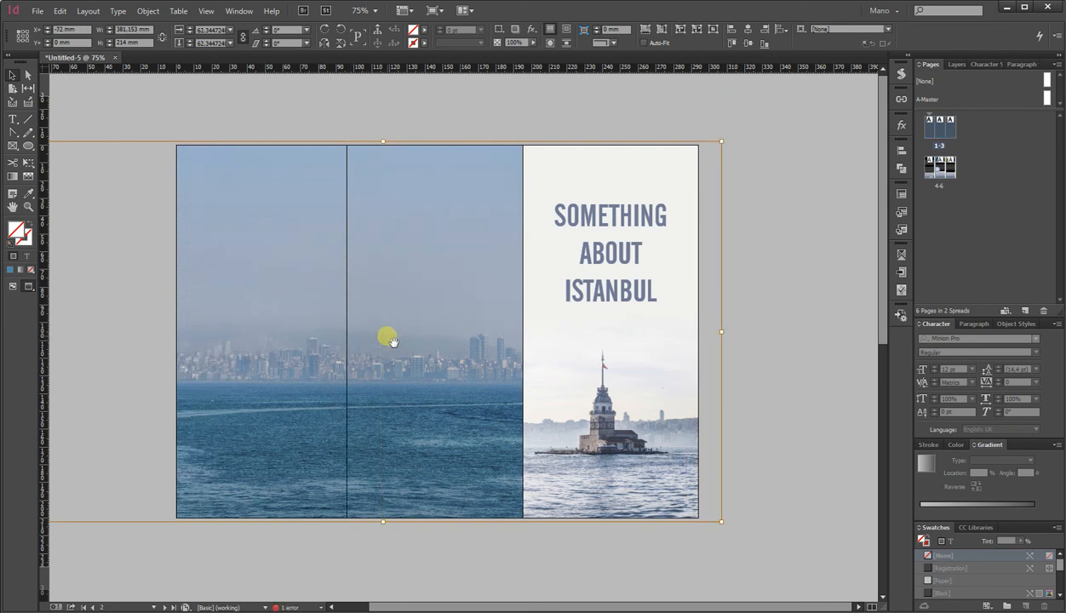
click(256, 123)
click(245, 159)
key(ctrl+shift+bracketleft)
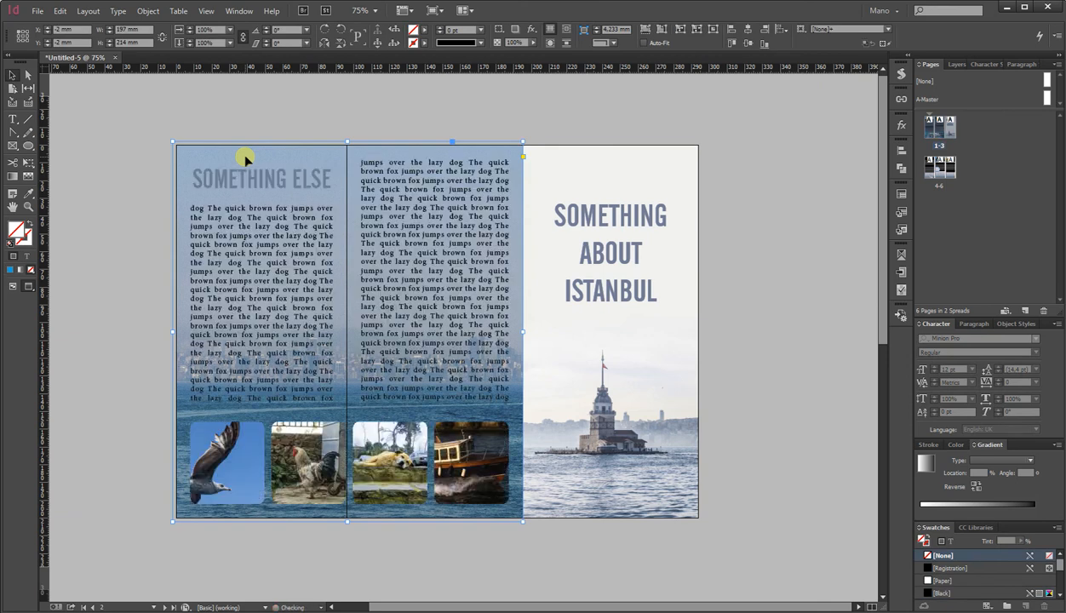
Color all the threaded body text in both text frames with the Paper (white) swatch.
click(256, 262)
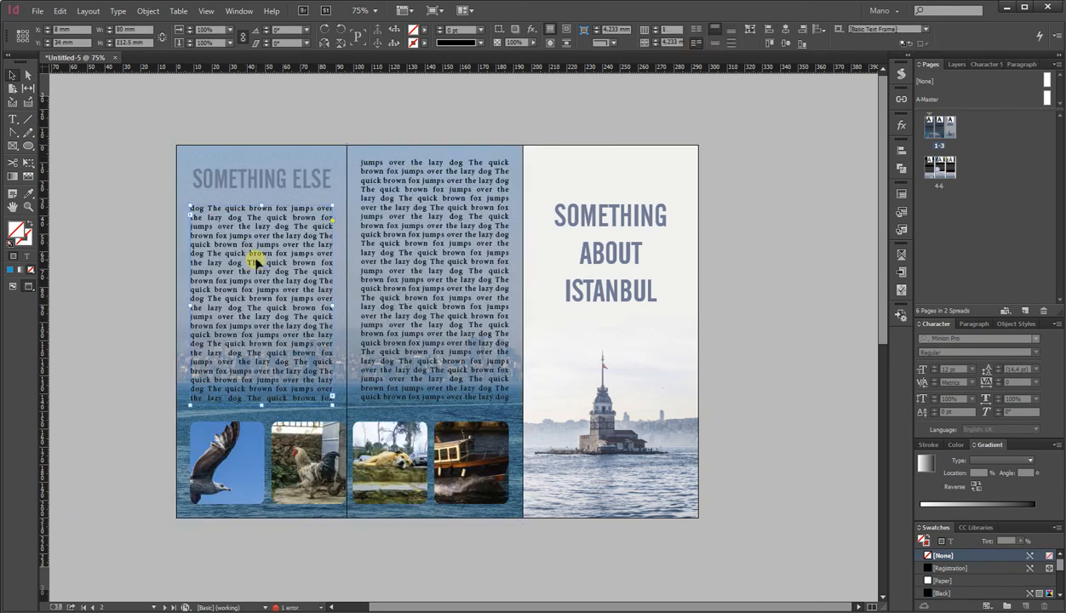
shift+click(423, 247)
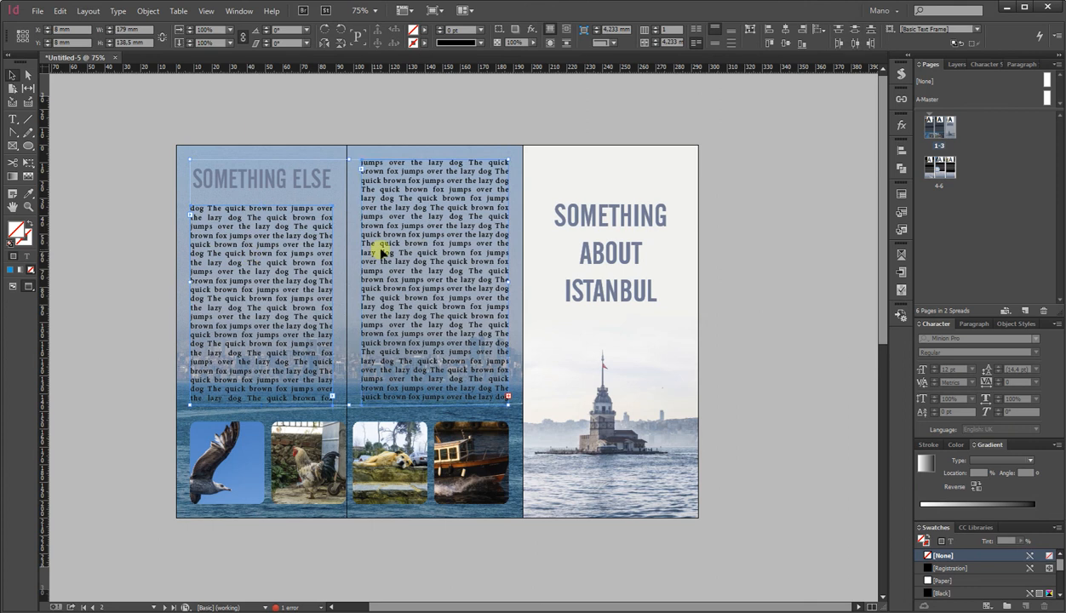
double_click(192, 210)
key(ctrl+a)
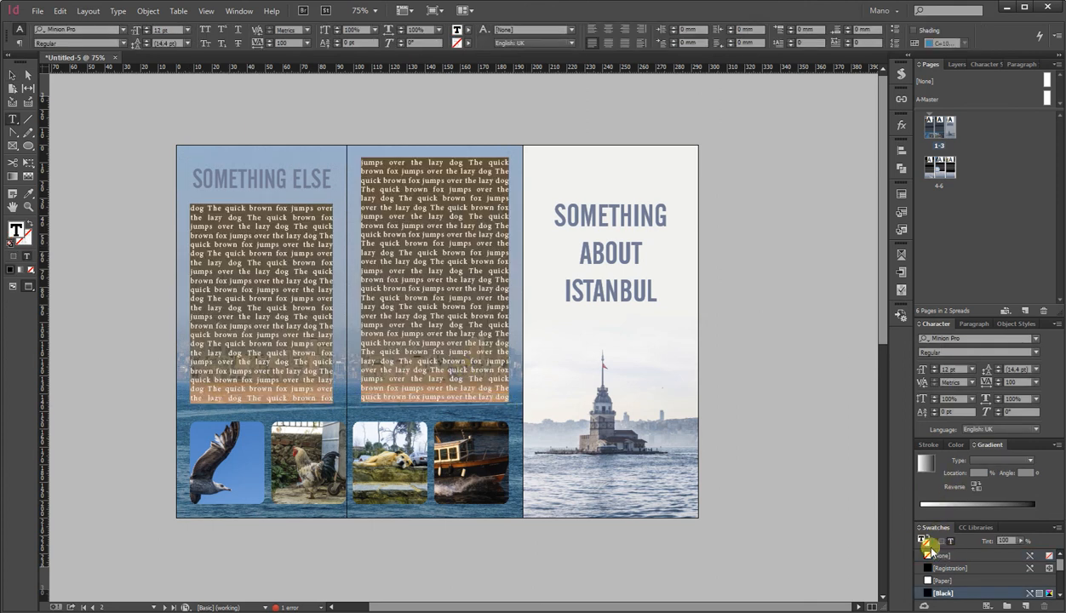
click(936, 580)
click(421, 310)
Color the SOMETHING ELSE heading white with the Paper swatch.
double_click(307, 177)
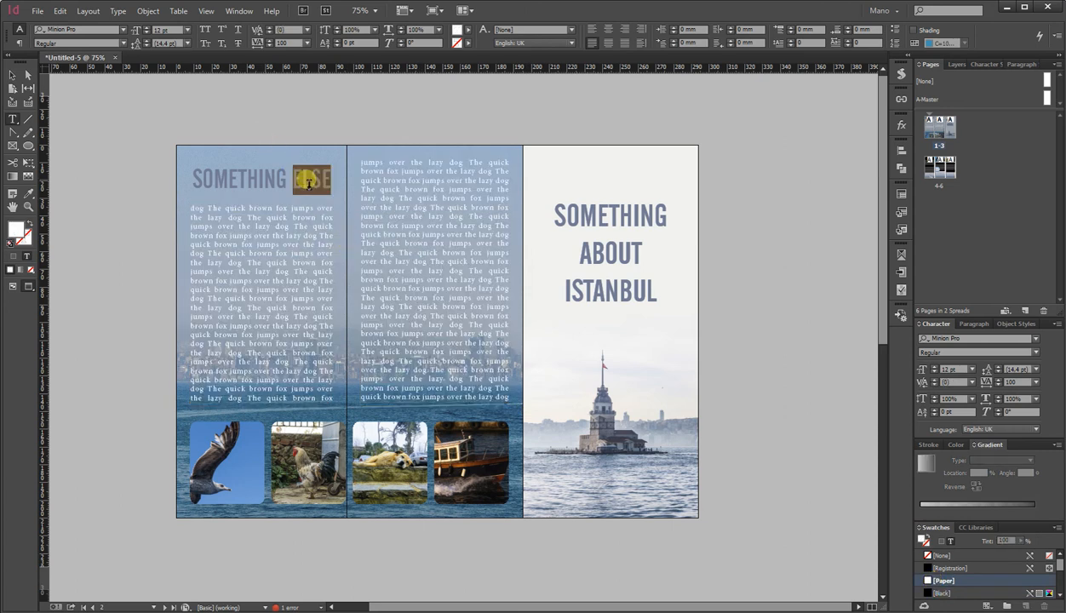
triple_click(231, 181)
click(934, 582)
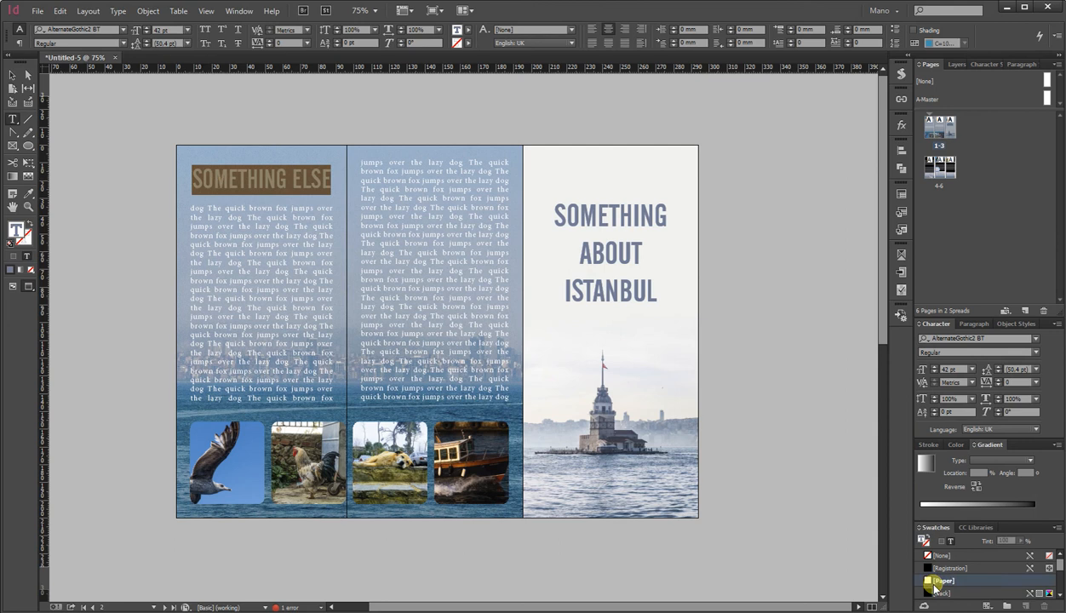
click(388, 257)
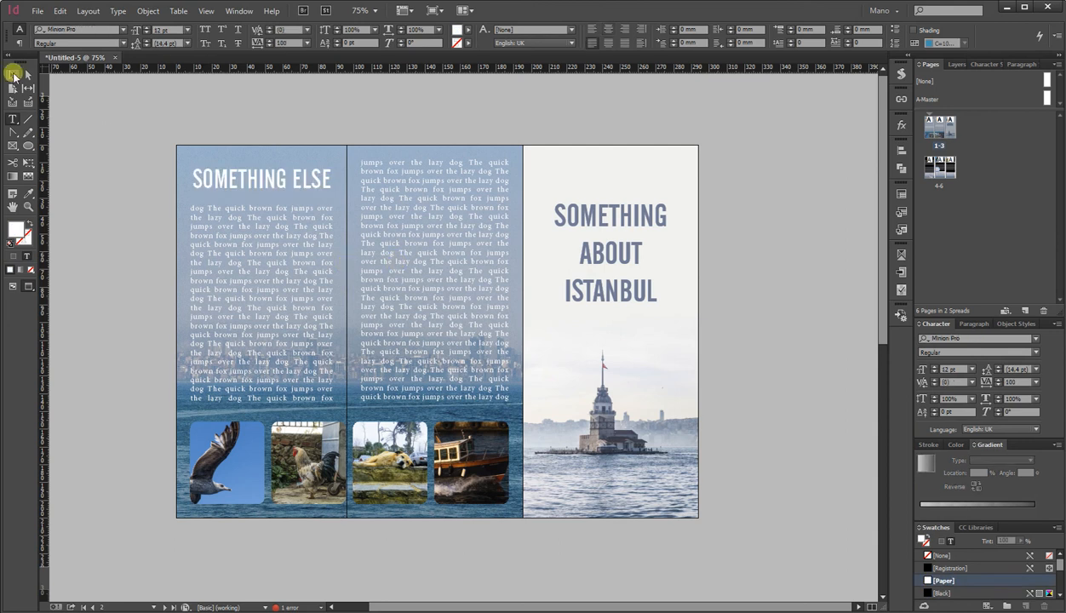
Replace the images in the four rounded photo frames with a dog, plant, flower and bird photo from the Tri-fold leaflet folder.
click(13, 75)
click(189, 293)
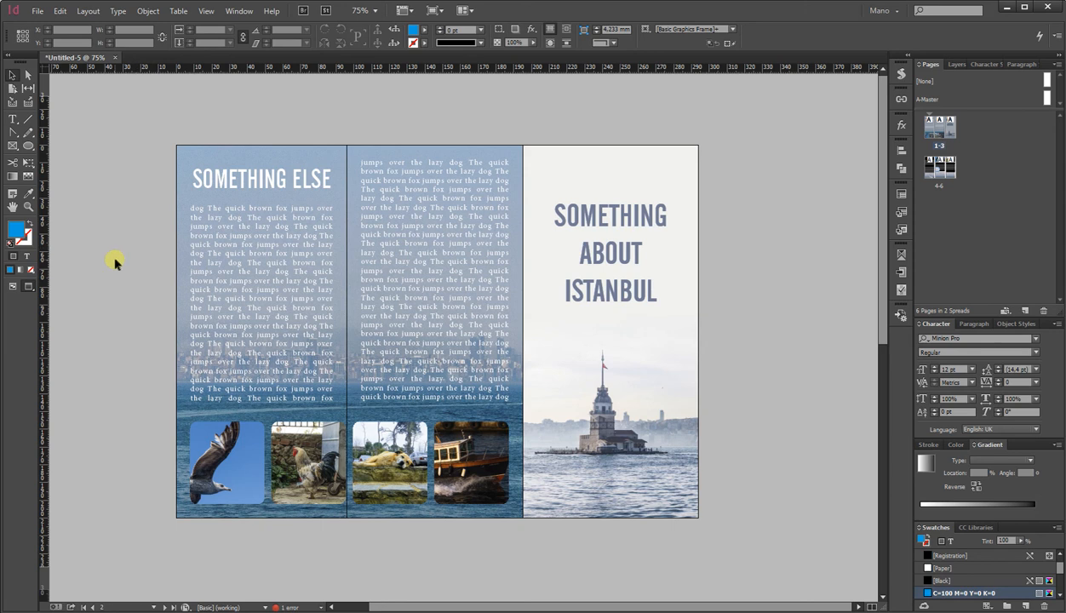
key(alt+Tab)
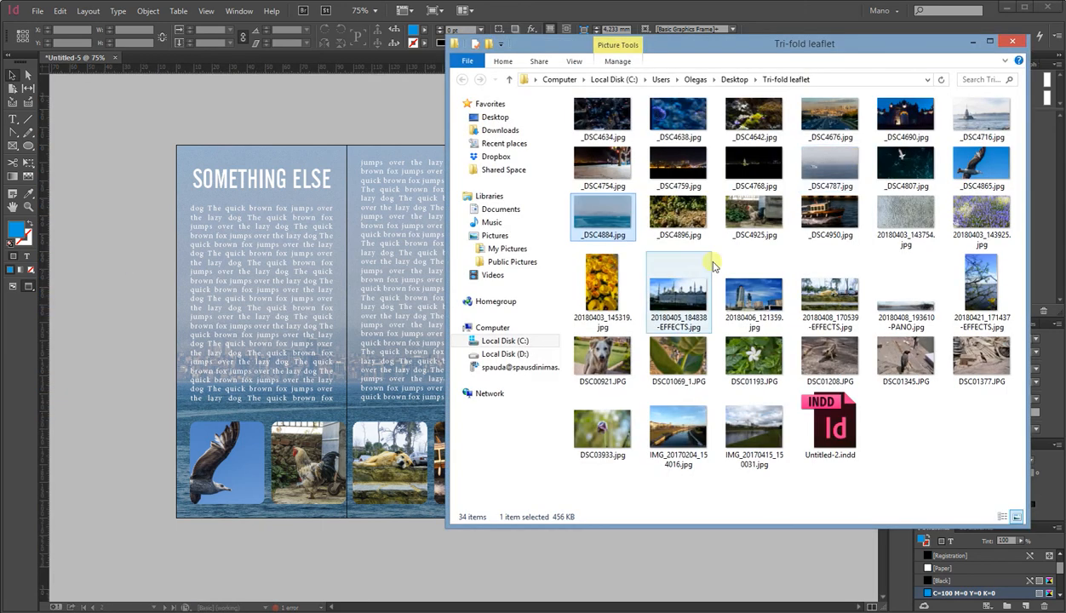
drag(607, 360, 223, 464)
drag(686, 364, 311, 474)
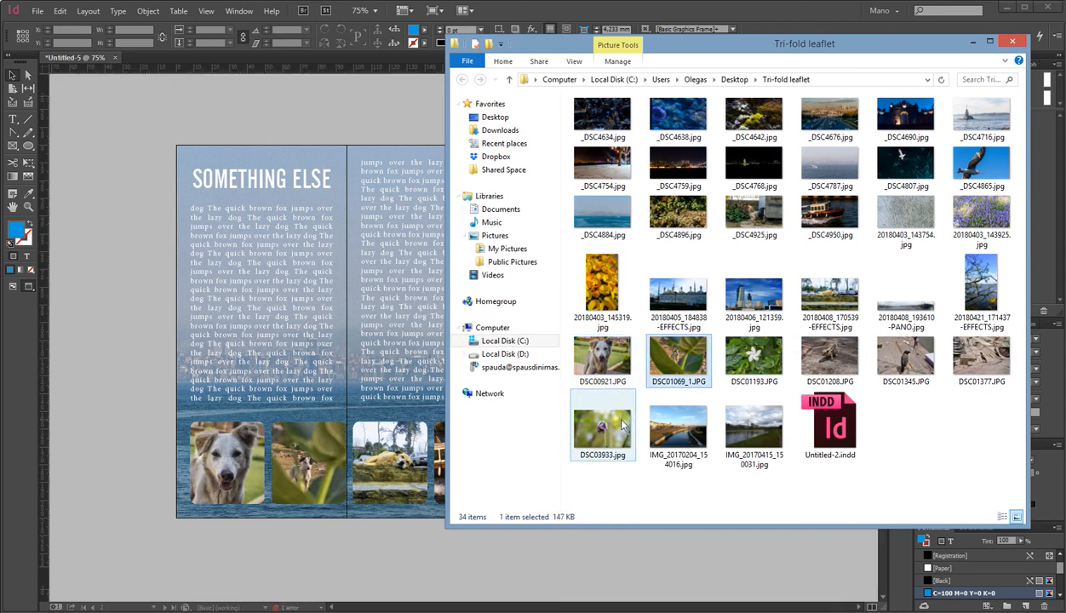
drag(622, 428, 407, 459)
drag(904, 358, 442, 462)
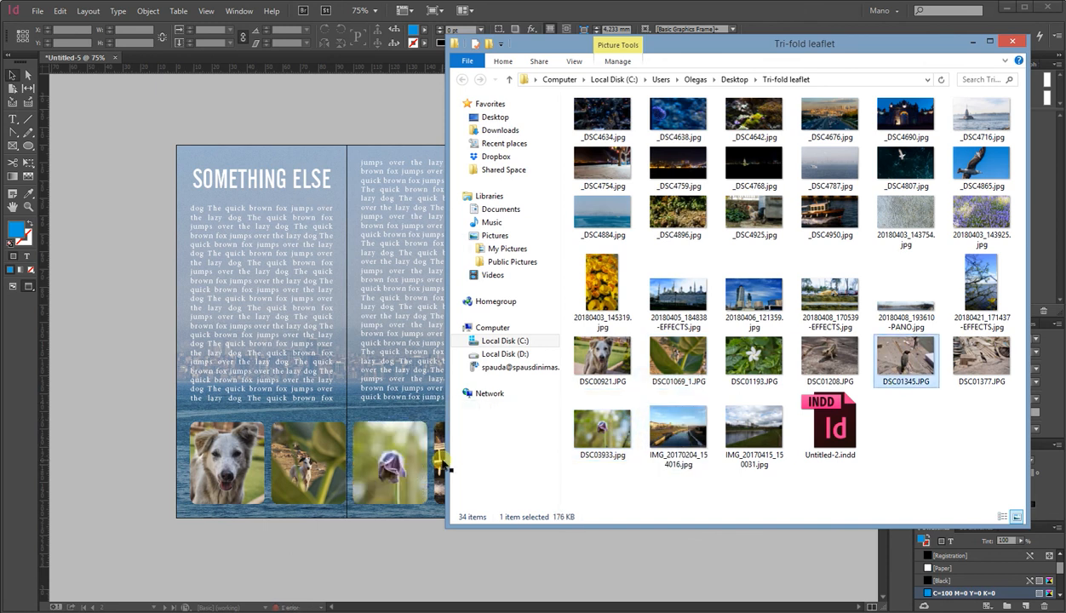
click(122, 414)
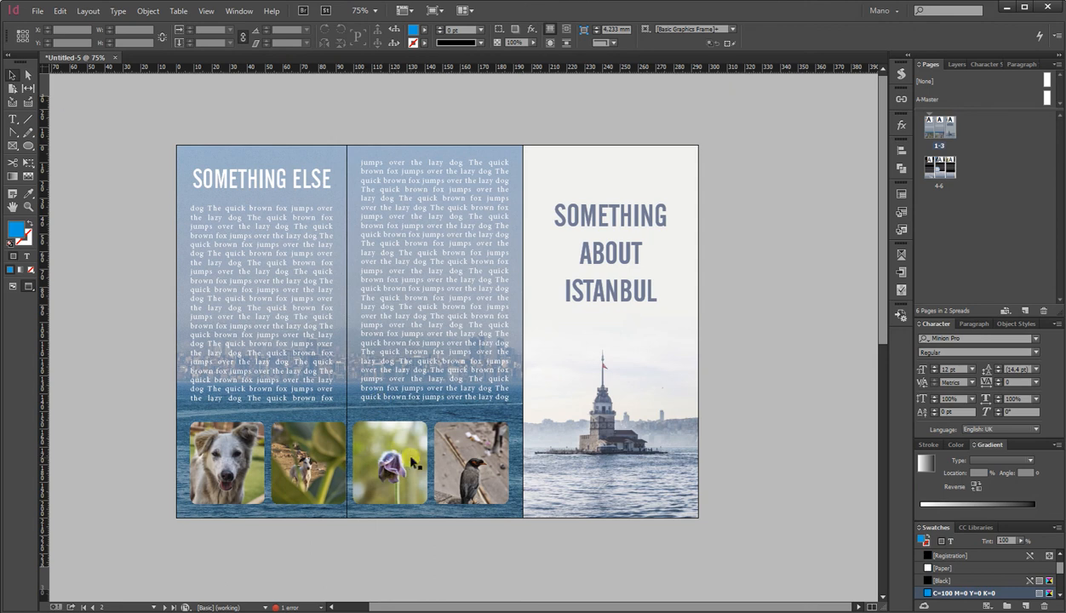
Duplicate the flower frame into a tall frame about 63 × 162 mm straddling the panel fold, filling it proportionally.
drag(414, 464, 348, 231)
drag(353, 385, 350, 522)
click(368, 335)
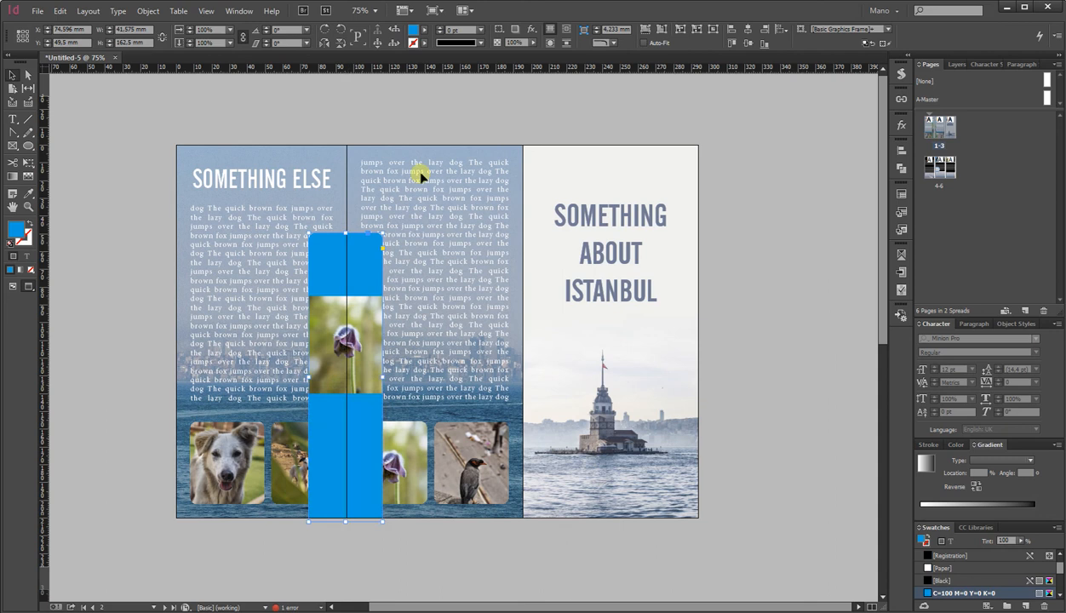
key(ctrl+alt+shift+c)
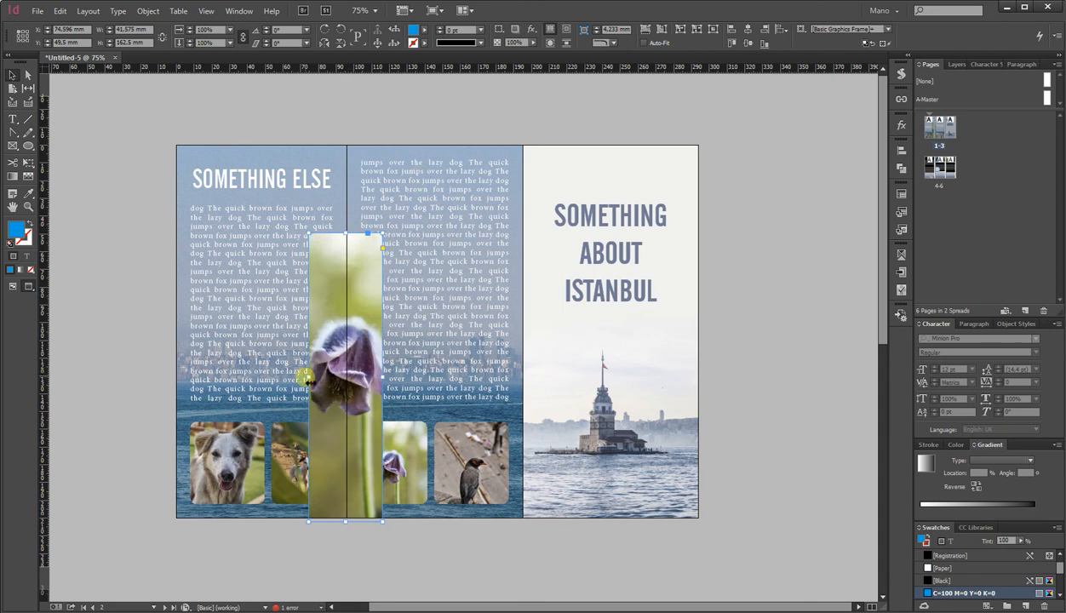
drag(311, 384, 272, 381)
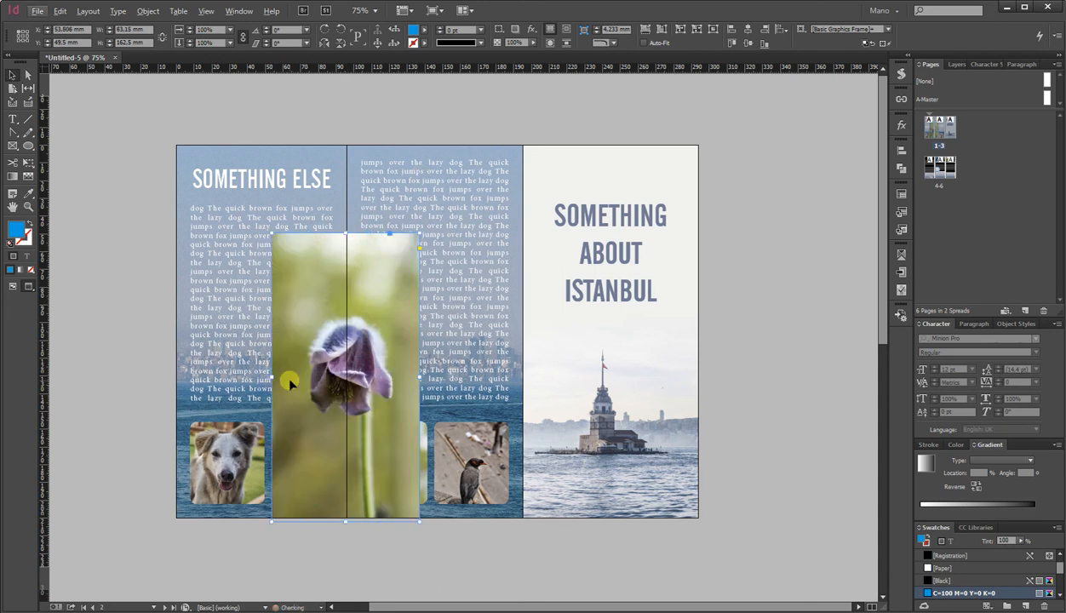
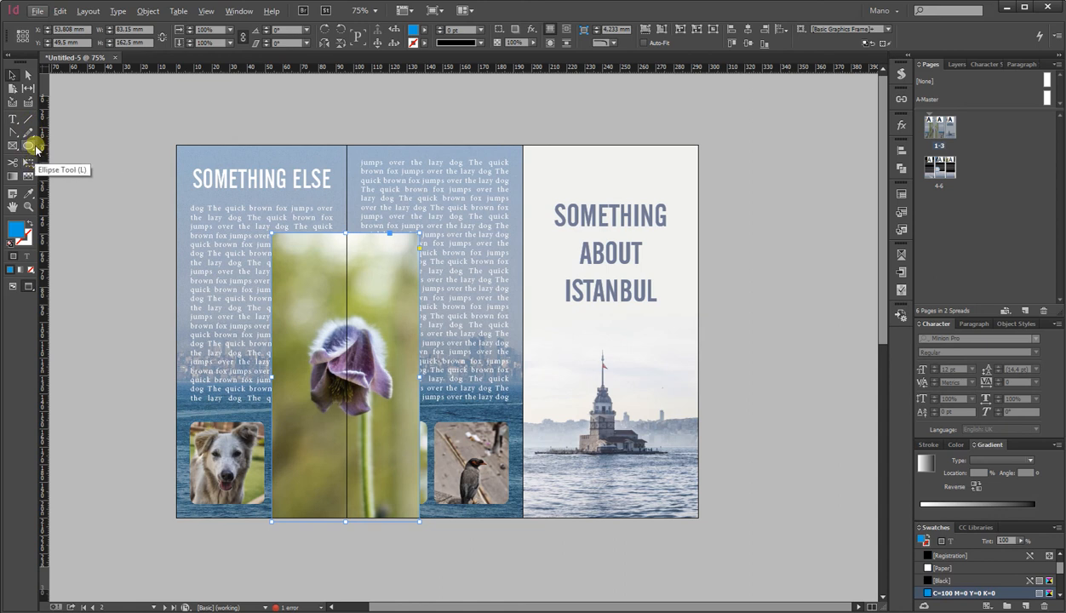
Draw a freeform rounded shape with the Pen tool over the tall flower frame, extending below the page edge.
click(30, 133)
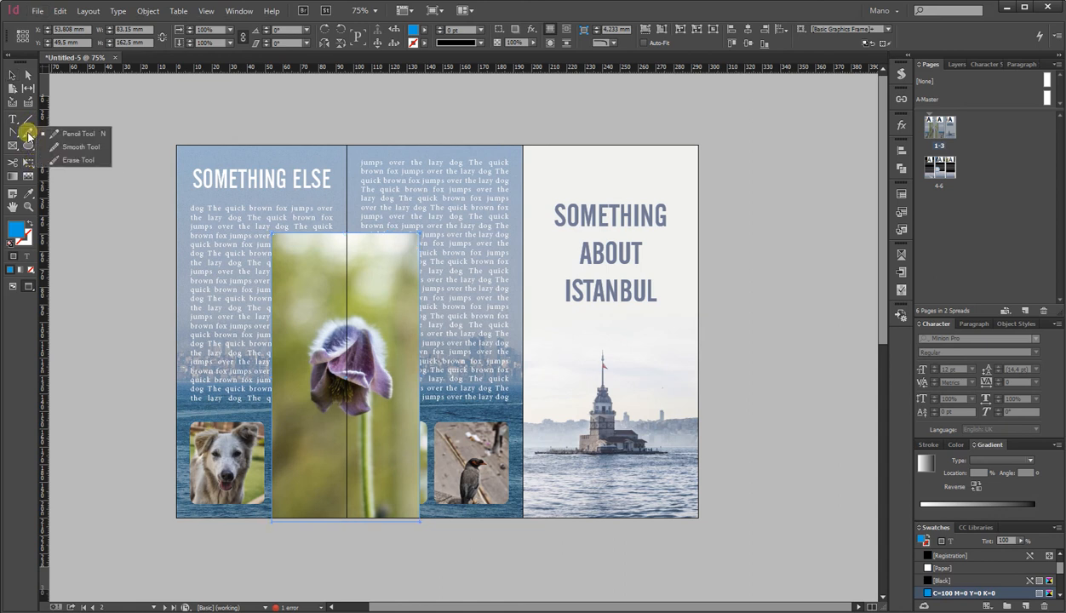
click(14, 134)
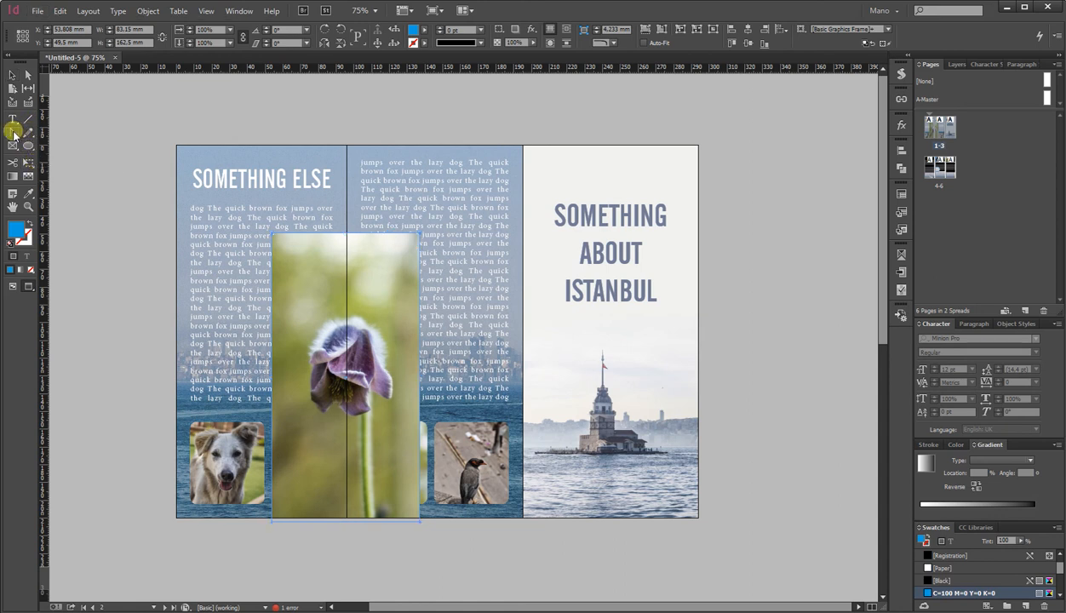
click(13, 135)
click(53, 133)
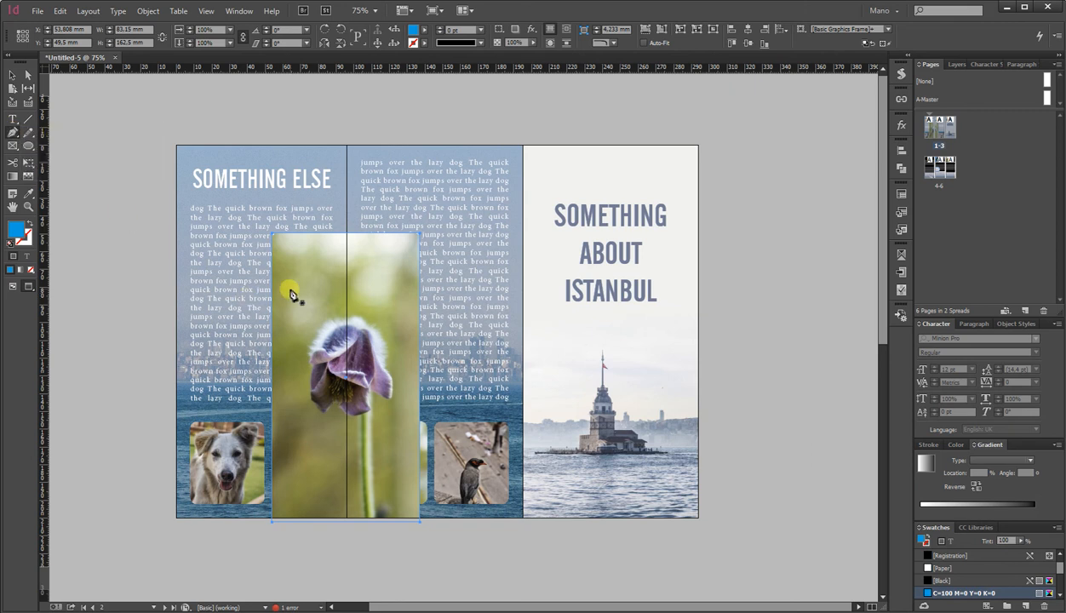
click(281, 296)
drag(344, 272, 372, 273)
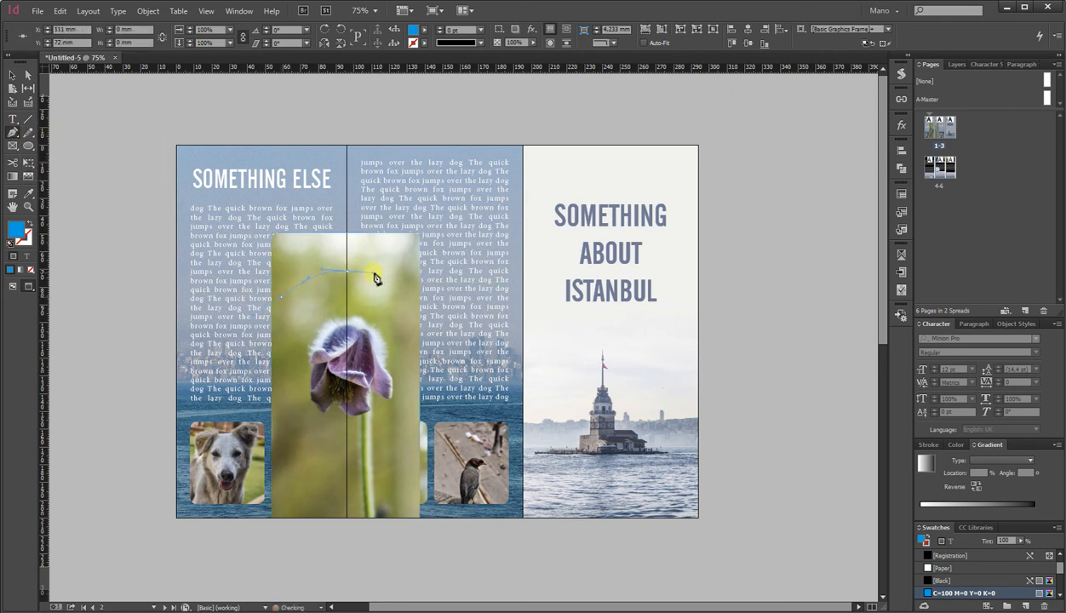
click(406, 296)
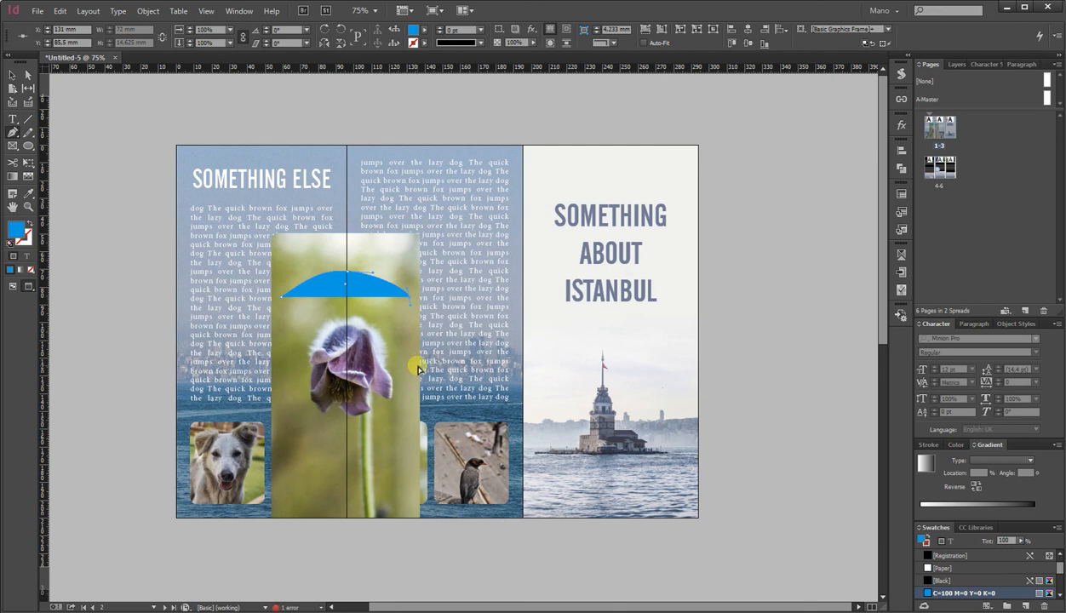
click(419, 368)
click(410, 444)
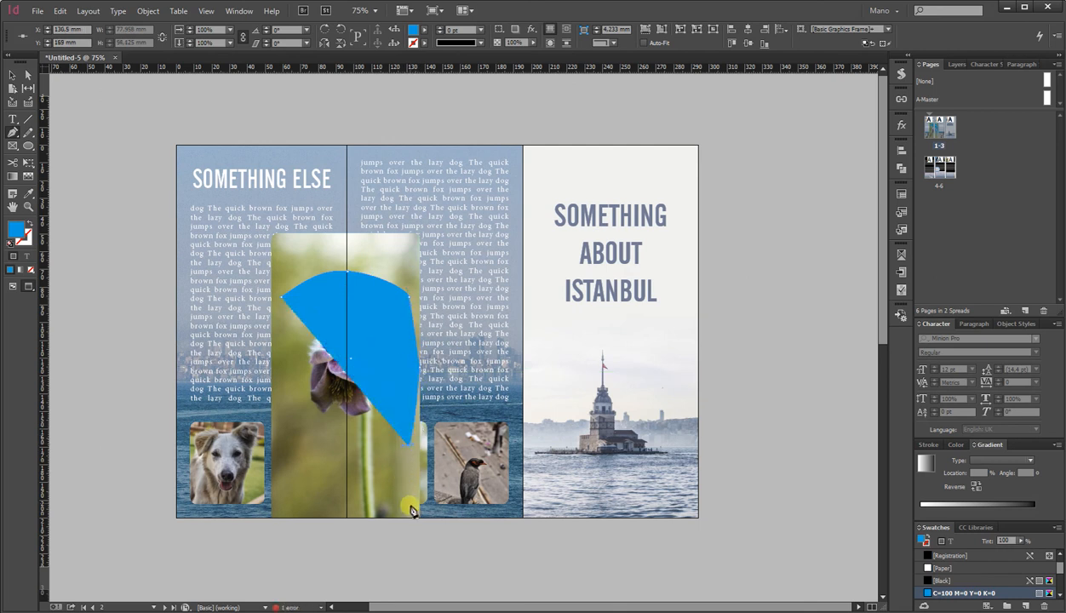
click(409, 520)
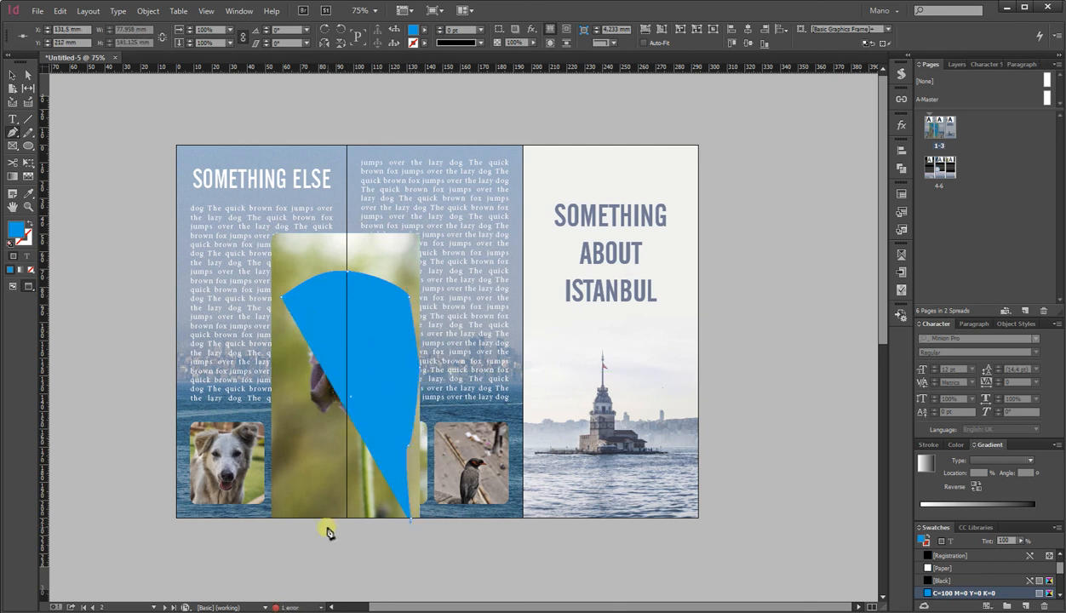
click(412, 558)
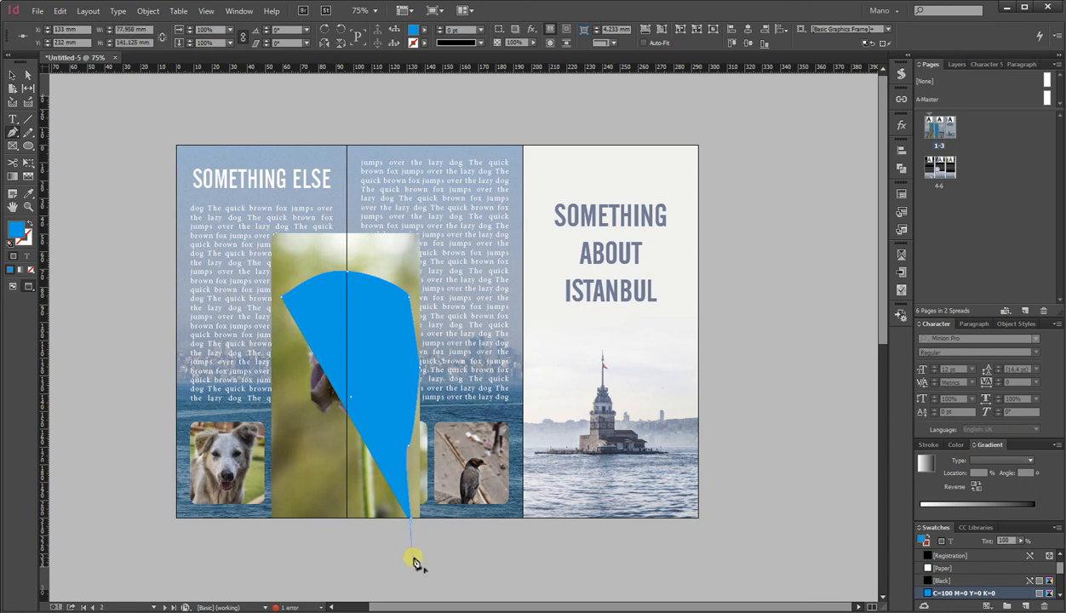
click(307, 561)
drag(320, 489, 301, 422)
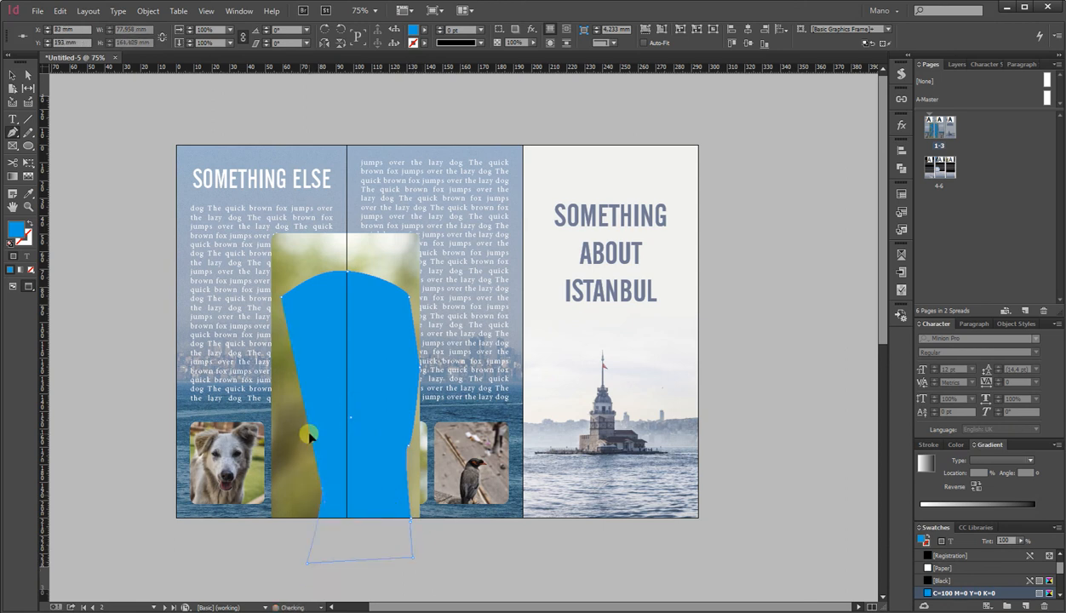
click(277, 421)
click(283, 298)
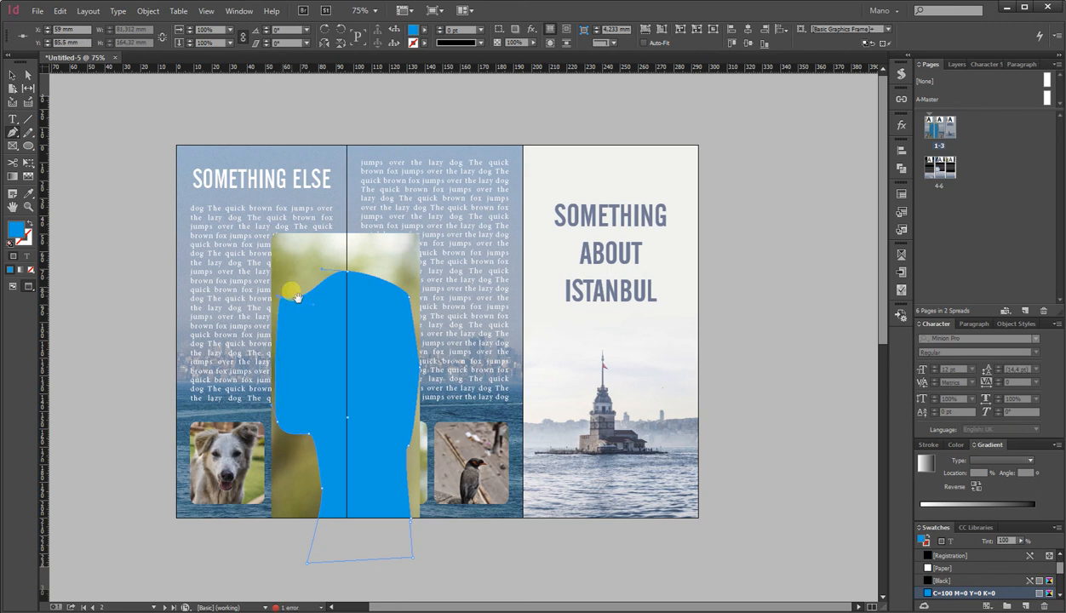
mouse_move(292, 296)
mouse_down()
mouse_move(274, 338)
mouse_move(281, 302)
mouse_up()
click(13, 82)
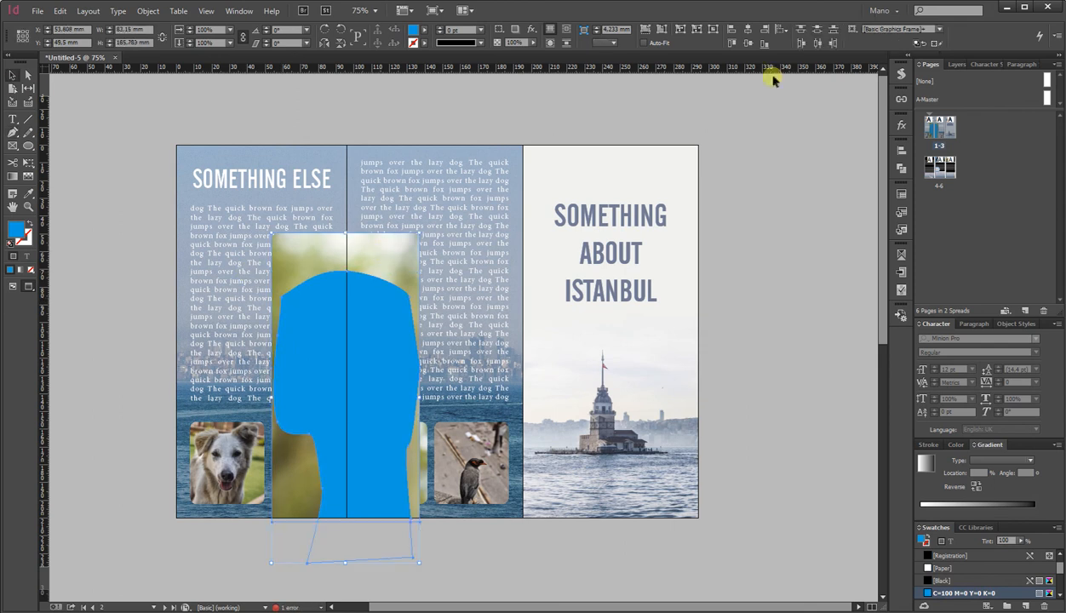
Try to combine the drawn shape with the flower frame using Pathfinder operations.
click(903, 171)
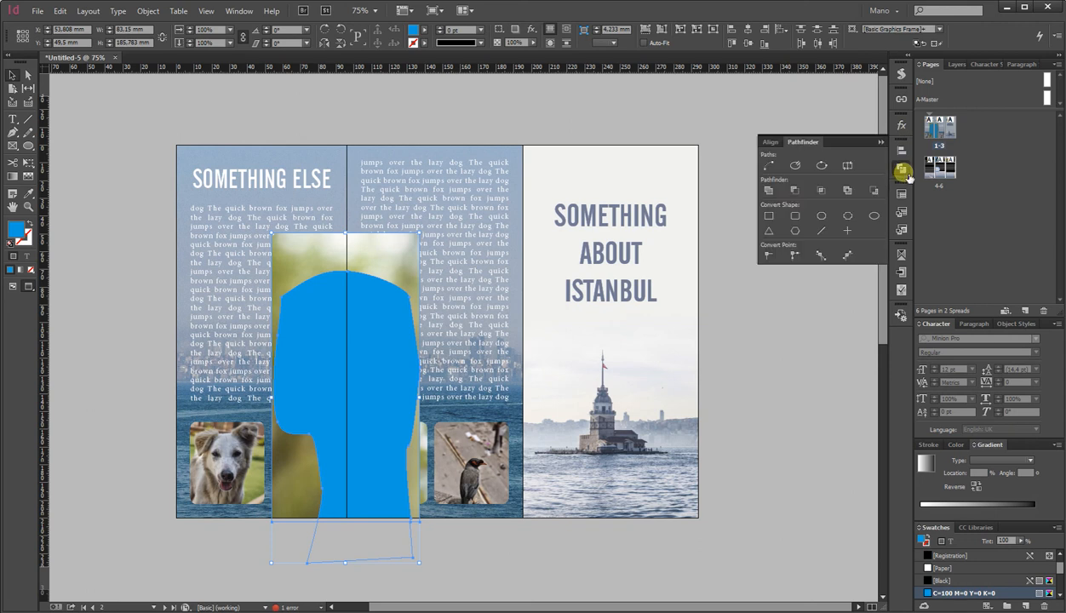
click(794, 190)
key(ctrl+z)
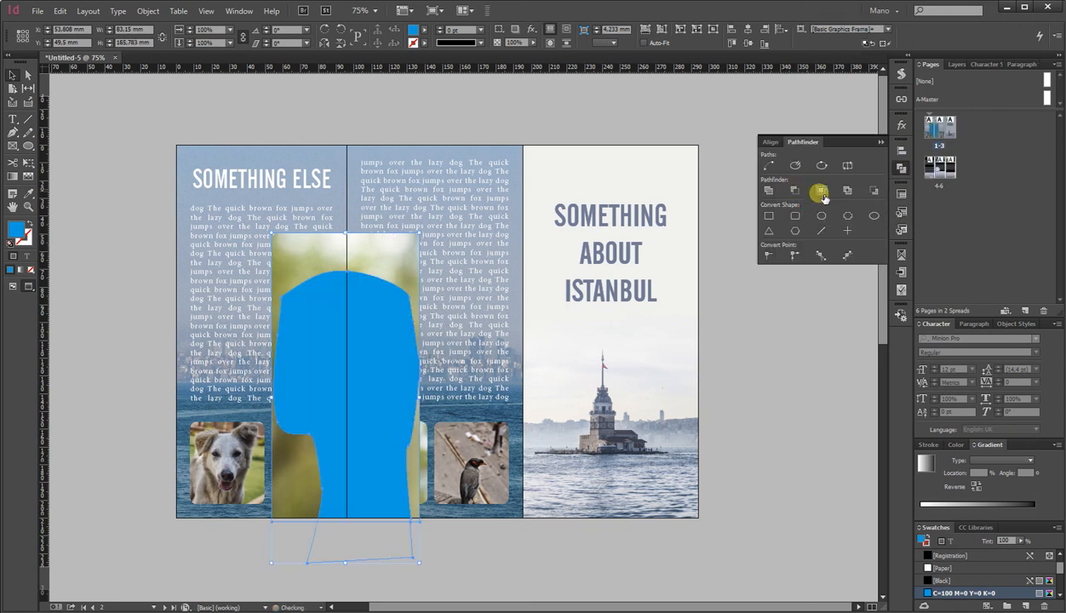
click(847, 191)
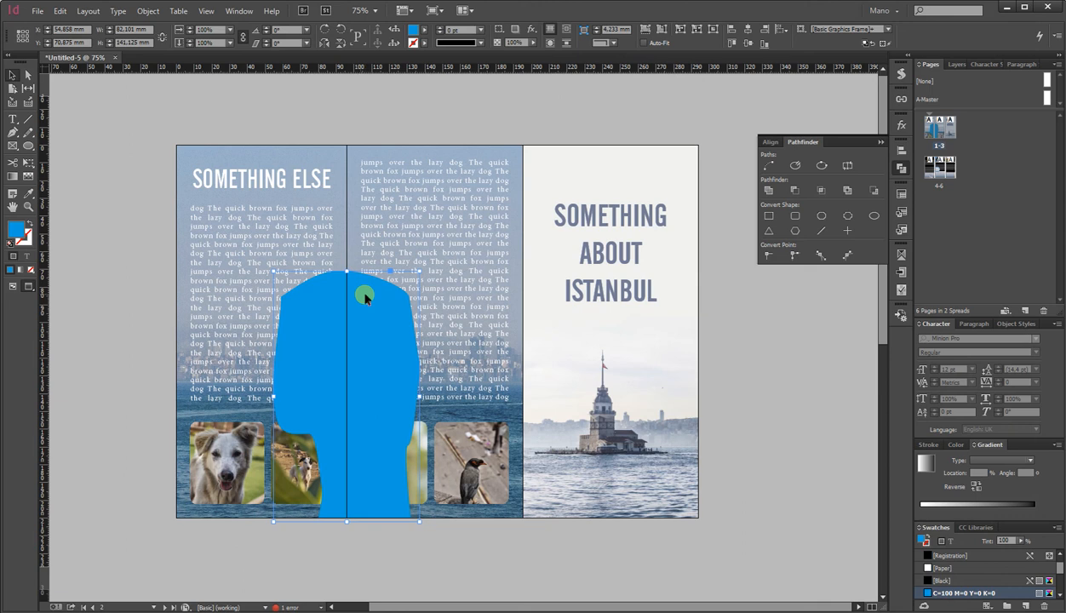
click(31, 270)
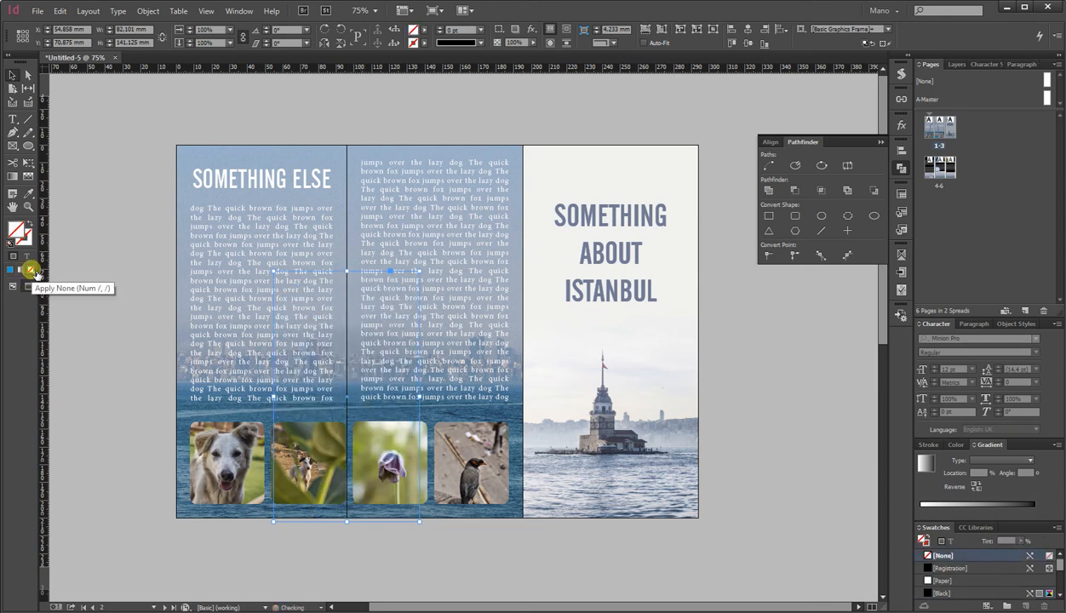
key(ctrl+z)
key(ctrl+z)
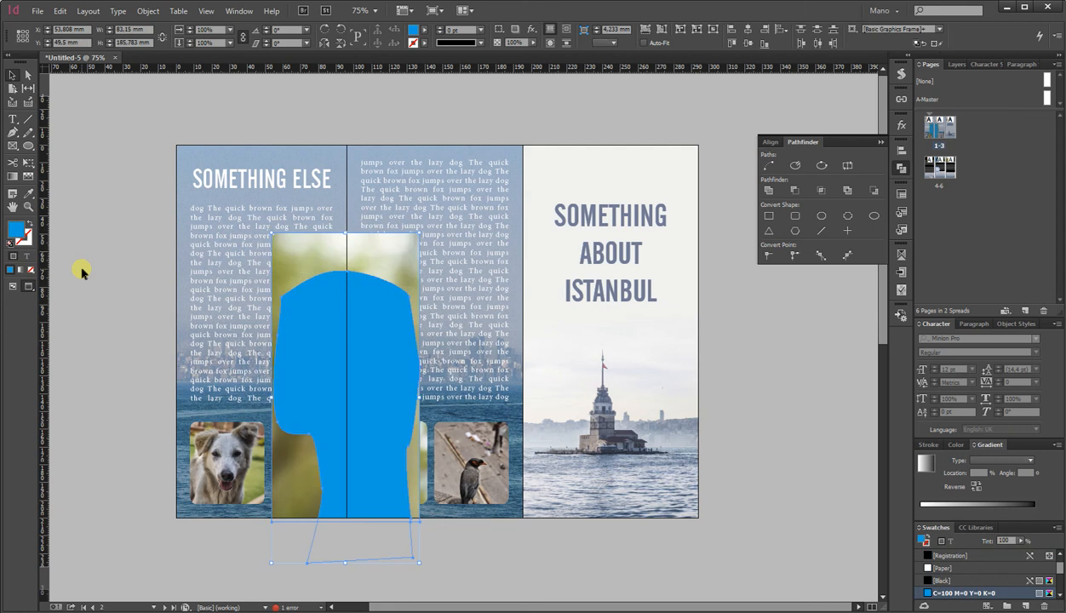
Put the flower photo inside the freeform shape so it takes the shape's outline.
click(84, 271)
click(355, 261)
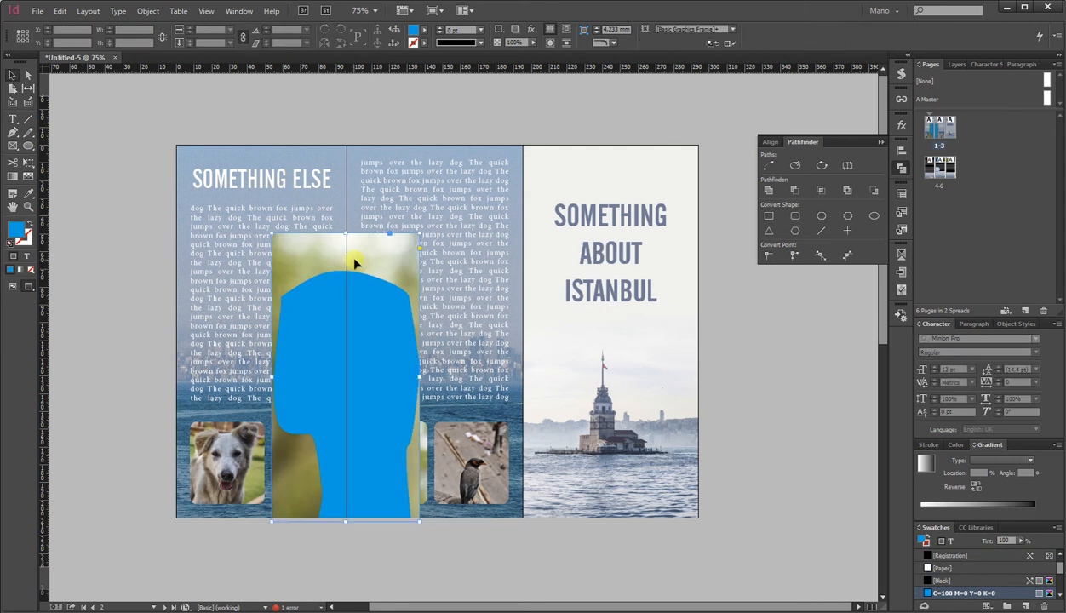
right_click(355, 259)
click(383, 267)
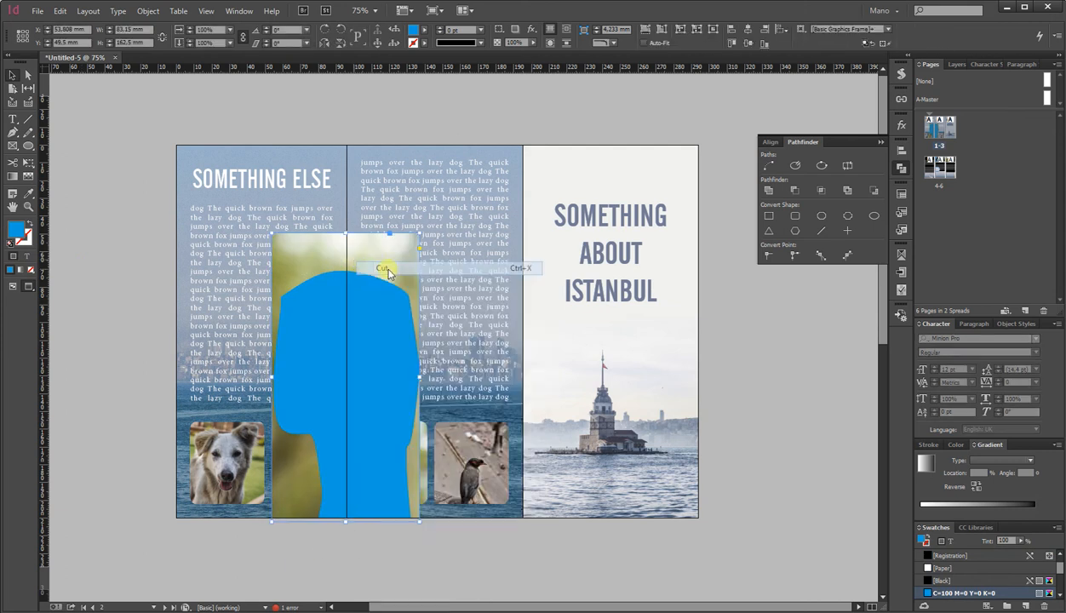
click(317, 288)
right_click(317, 290)
click(383, 347)
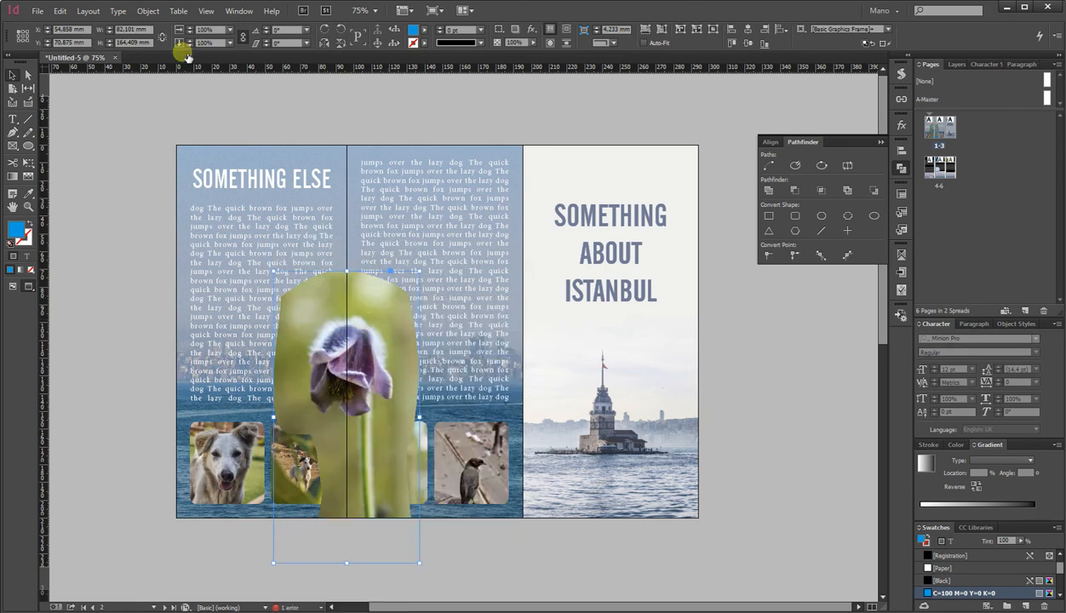
Apply a Basic Feather effect with a 21 mm feather width to the shaped flower image.
click(148, 10)
mouse_move(233, 273)
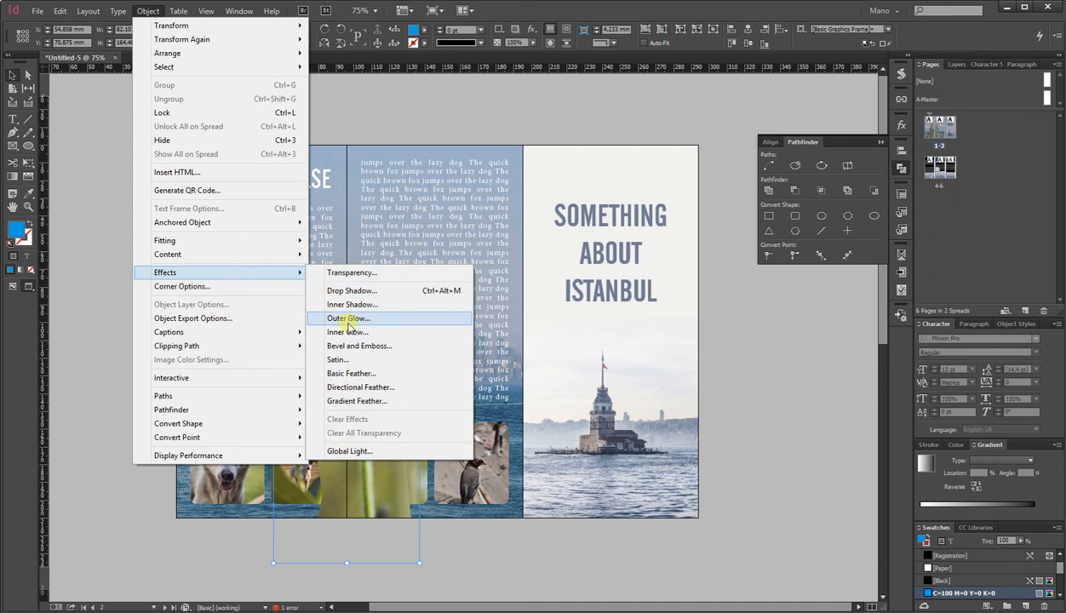
click(384, 376)
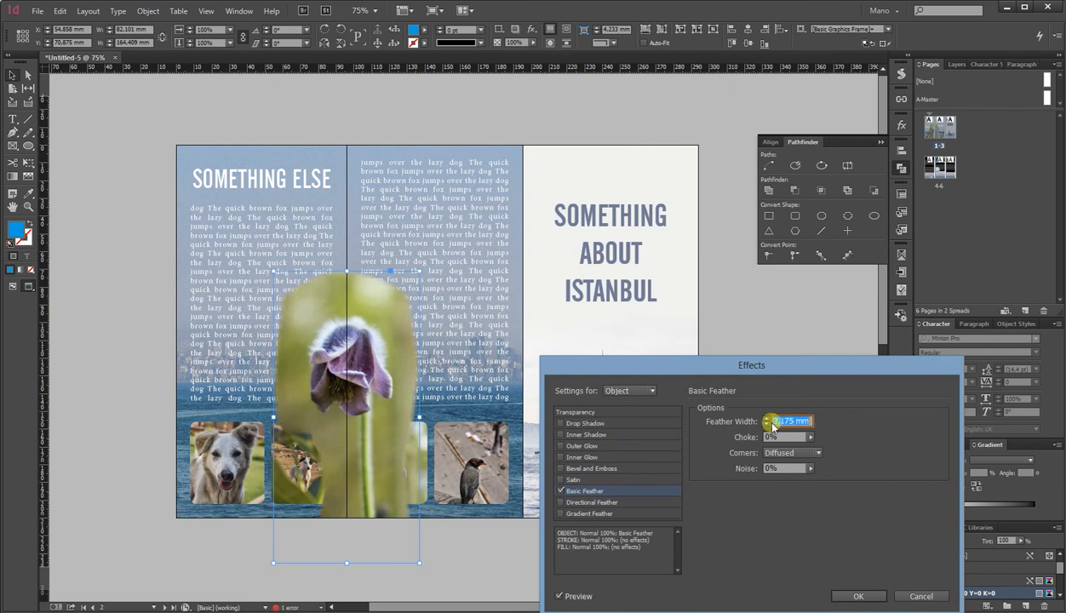
text(20)
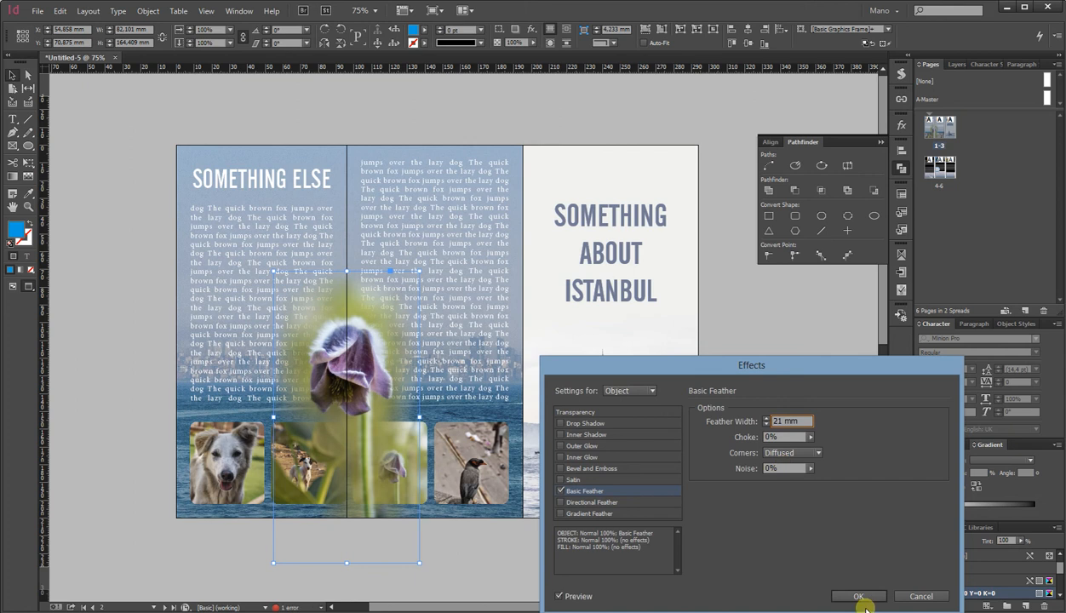
click(856, 594)
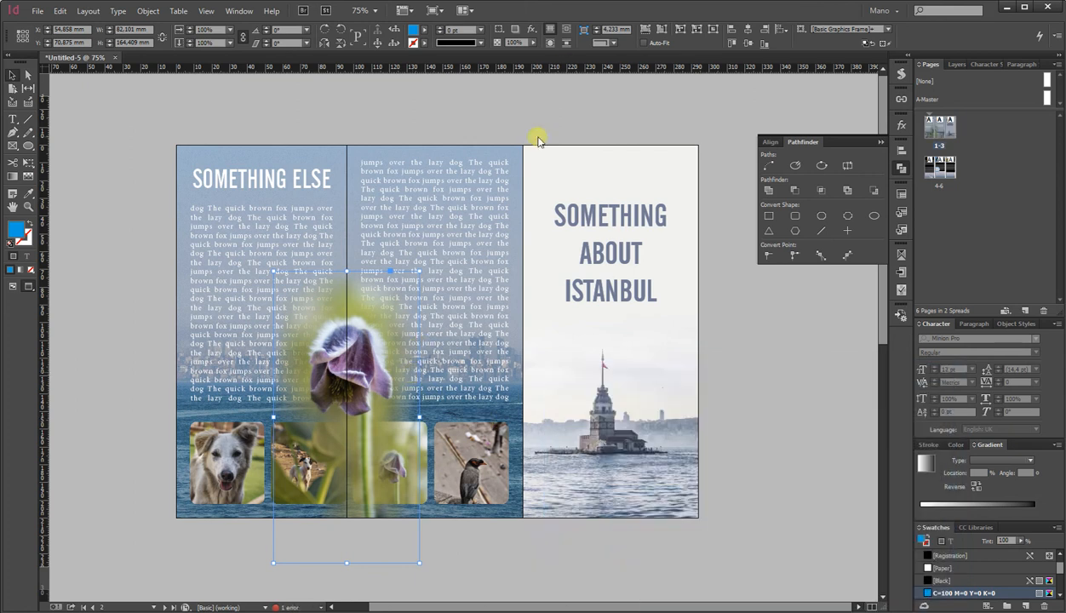
Wrap the body text around the feathered flower shape's outline.
click(550, 44)
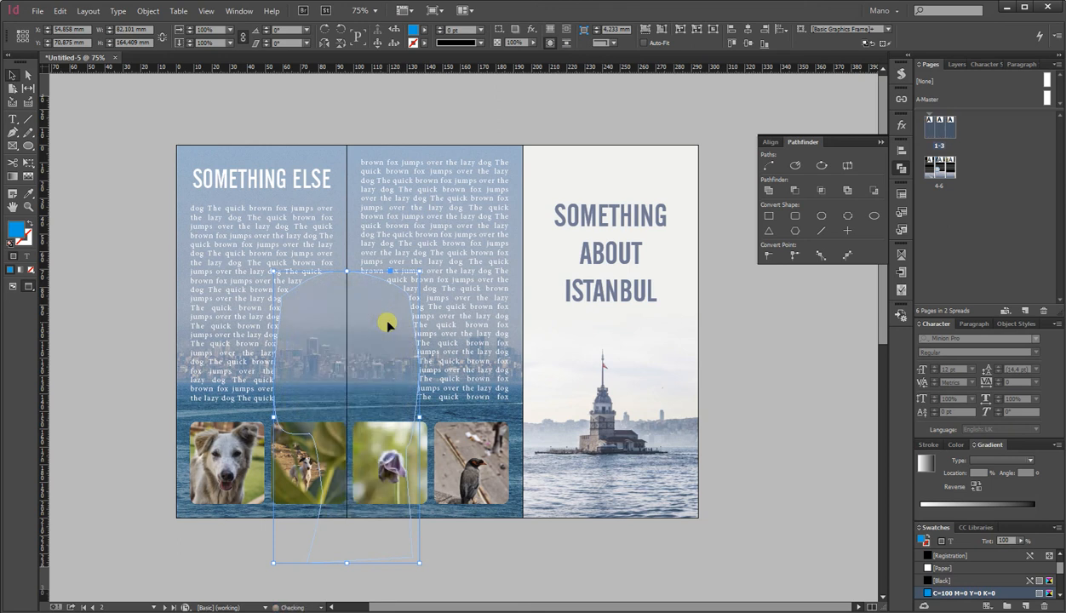
click(104, 334)
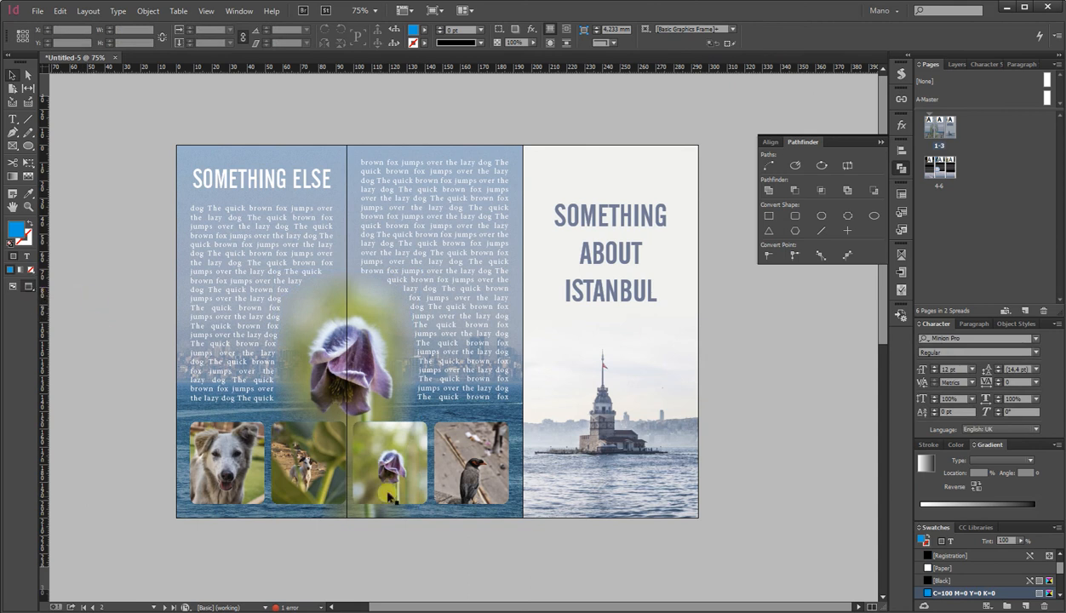
Replace the photo in the small rounded frame on the middle panel with DSC01208.JPG from the Tri-fold leaflet folder.
key(alt+Tab)
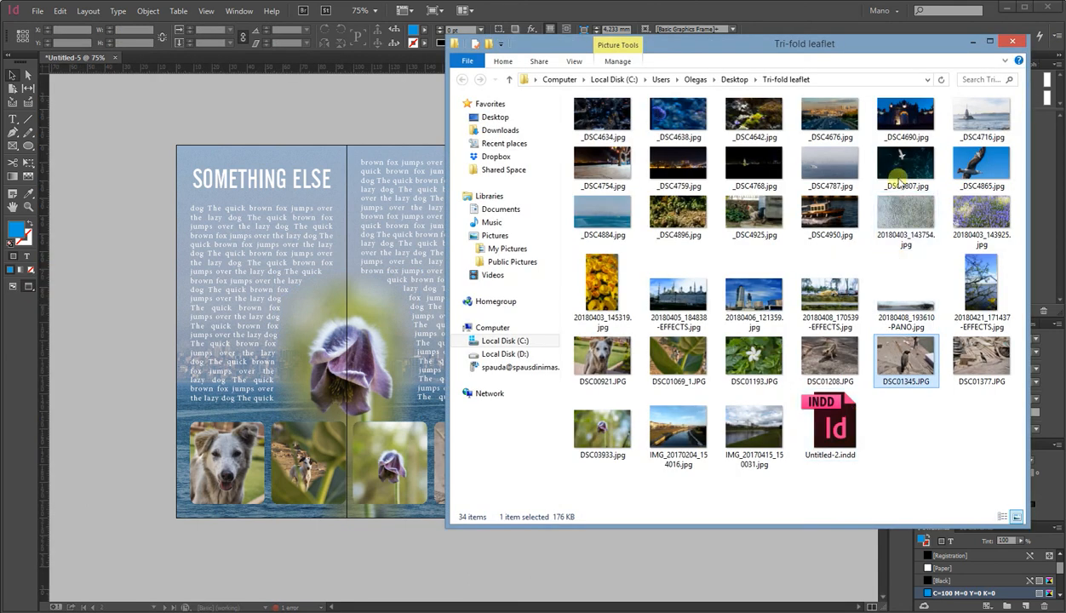
drag(828, 56, 851, 48)
drag(851, 349, 404, 471)
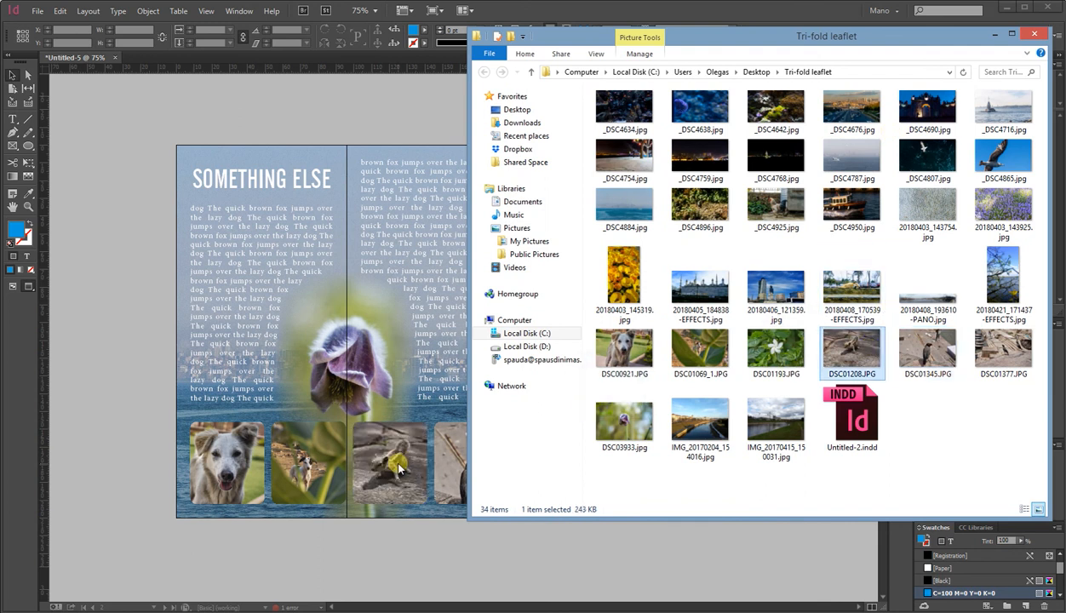
click(997, 33)
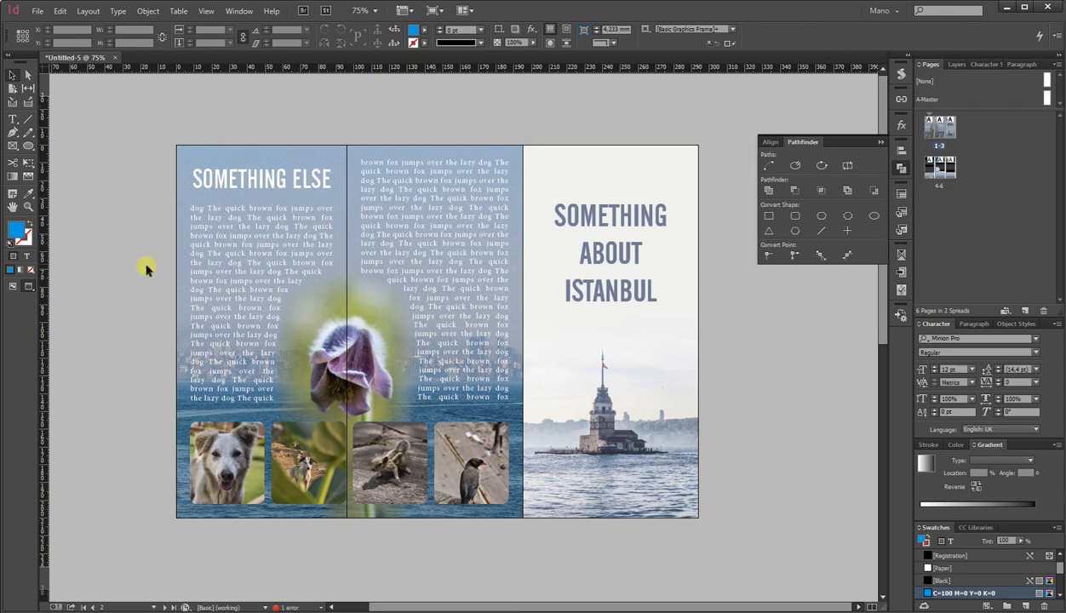
click(902, 168)
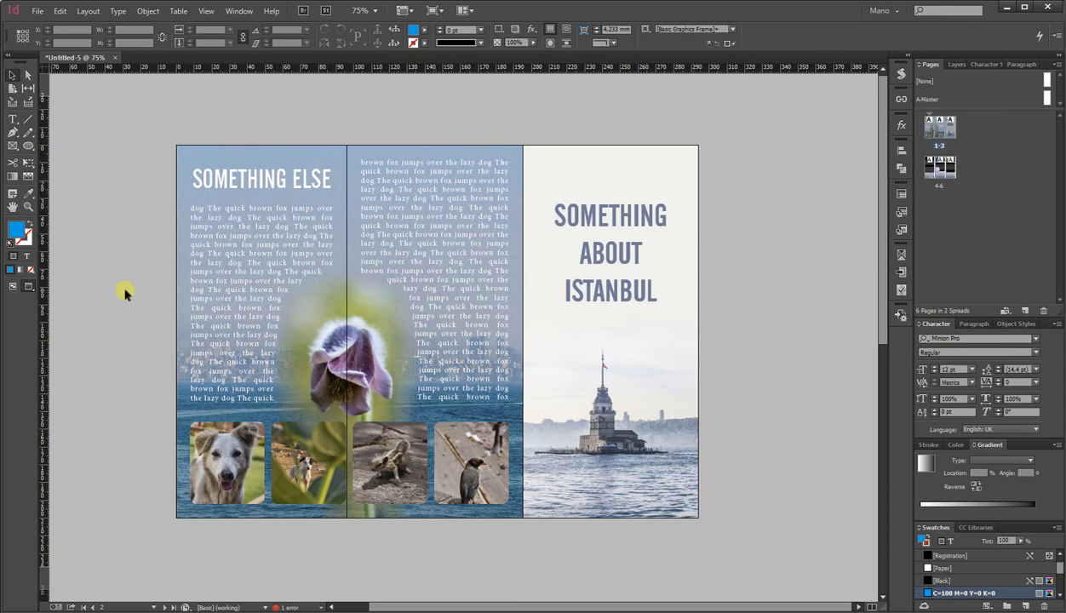
scroll(125, 294, down, 10)
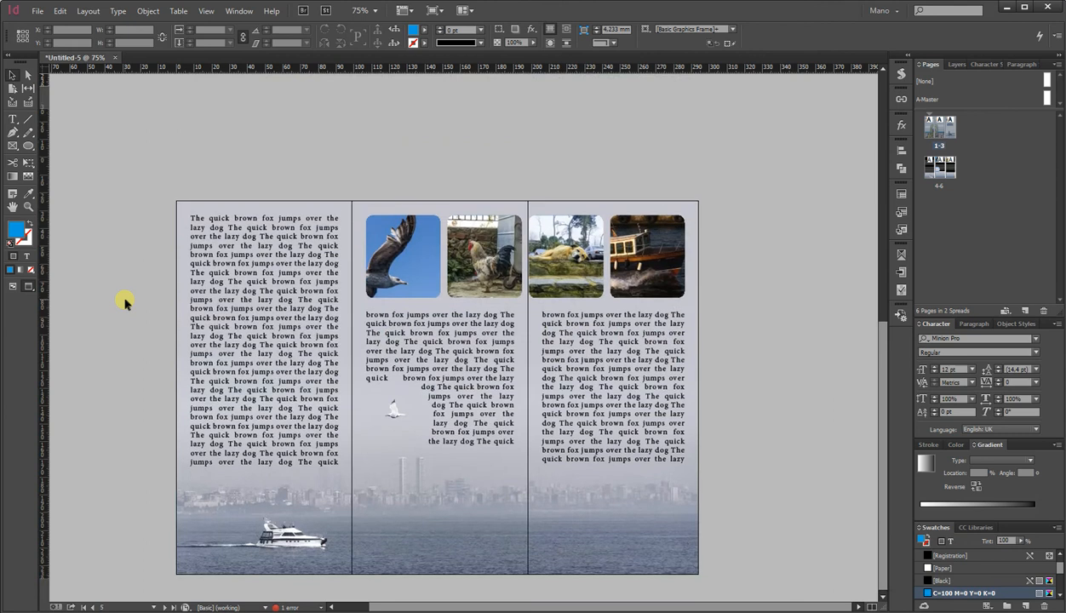
scroll(124, 302, up, 10)
Start a PDF export of the document, saving it as Untitled-5.pdf in the Tri-fold leaflet folder.
click(36, 12)
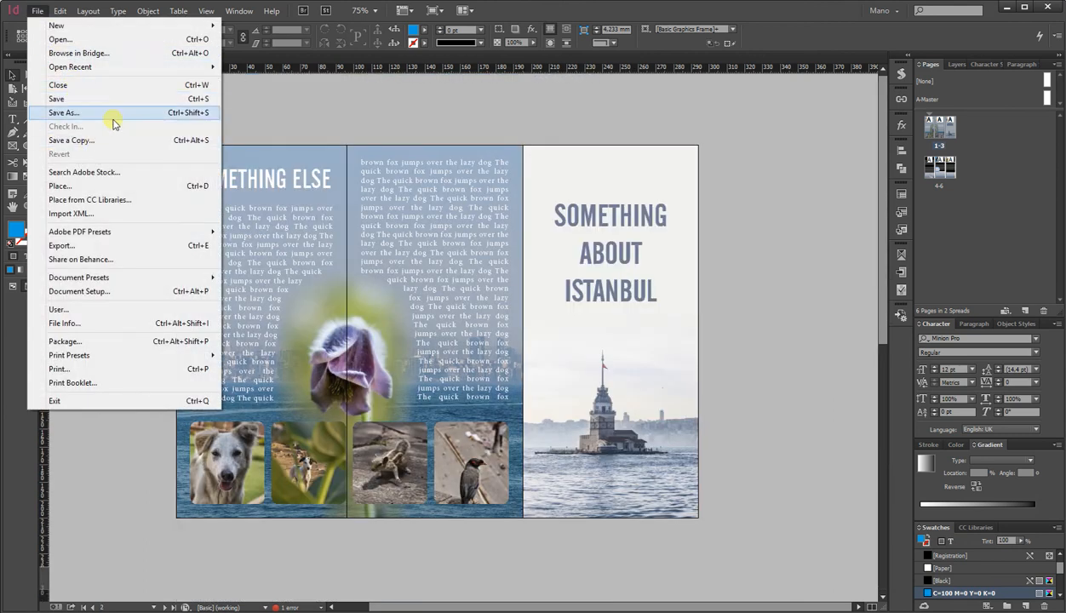
click(139, 245)
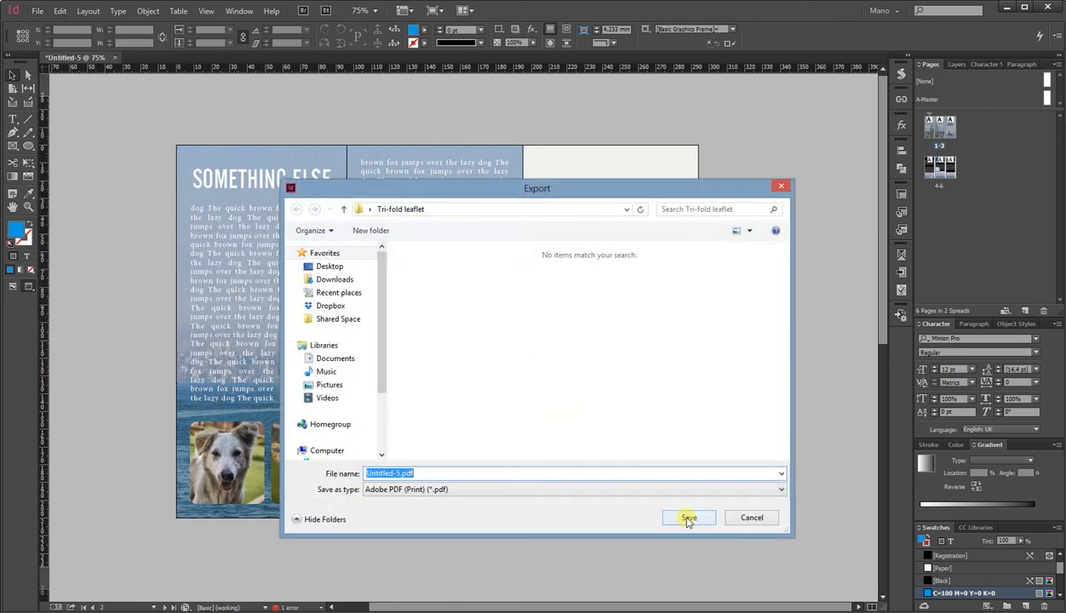
click(688, 519)
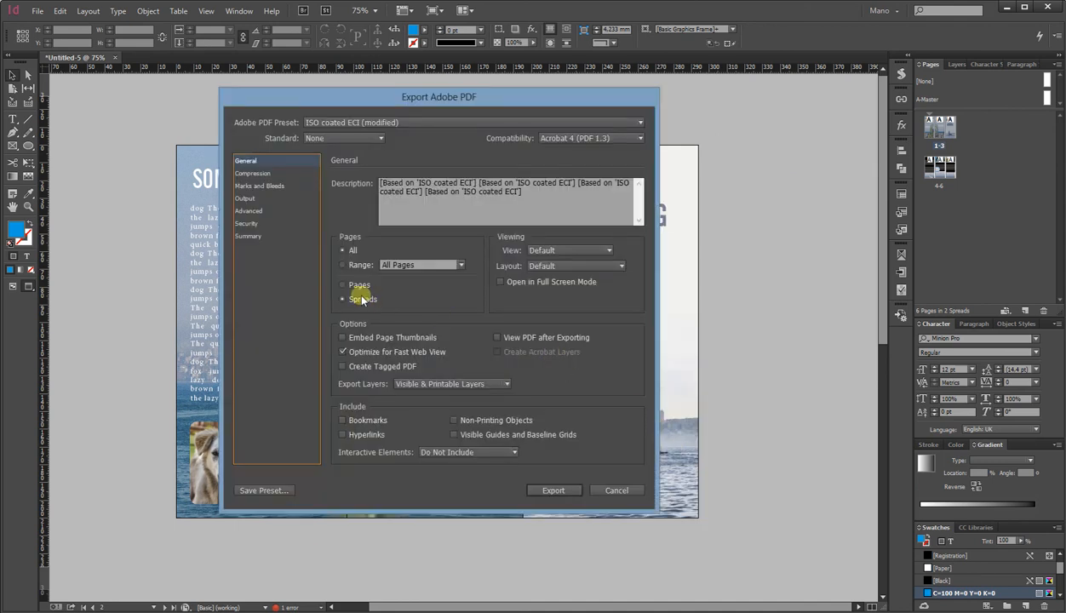
Choose the ISO coated ECI Adobe PDF preset and set the pages to export as spreads.
click(281, 172)
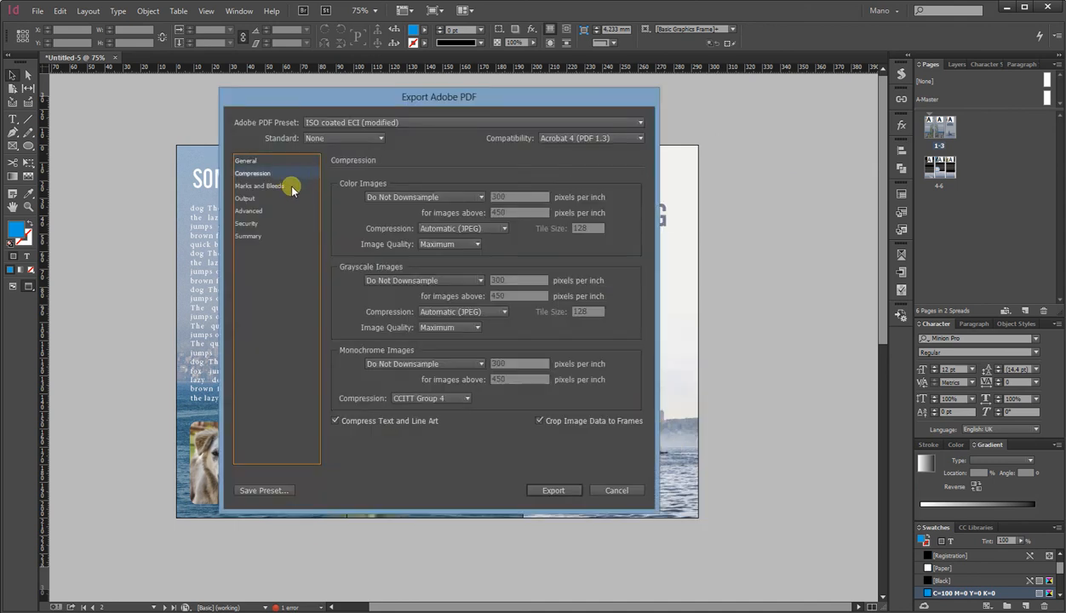
click(401, 198)
click(400, 204)
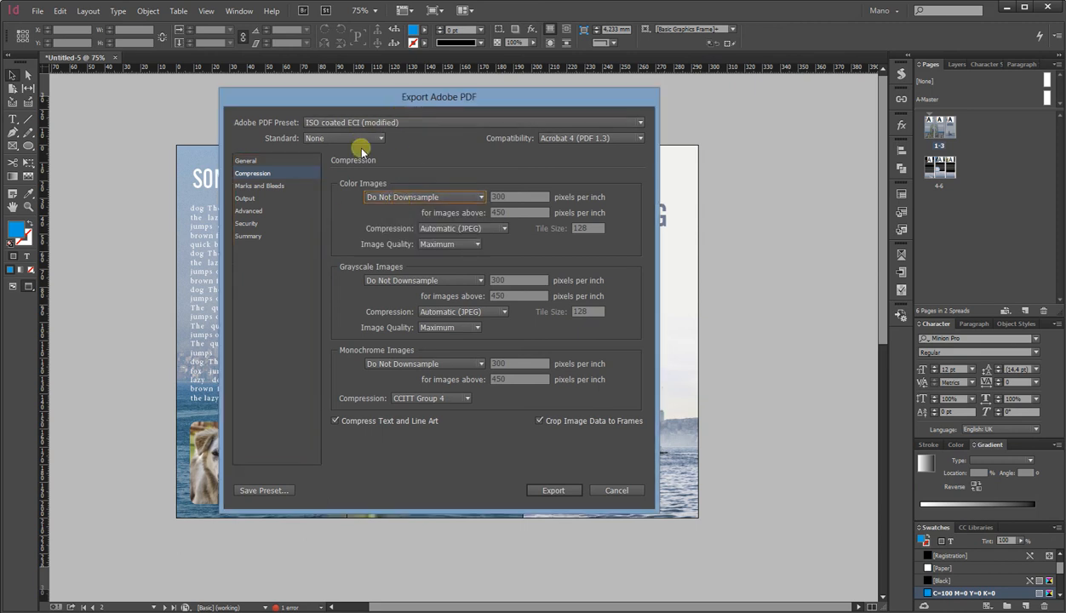
click(388, 122)
click(349, 225)
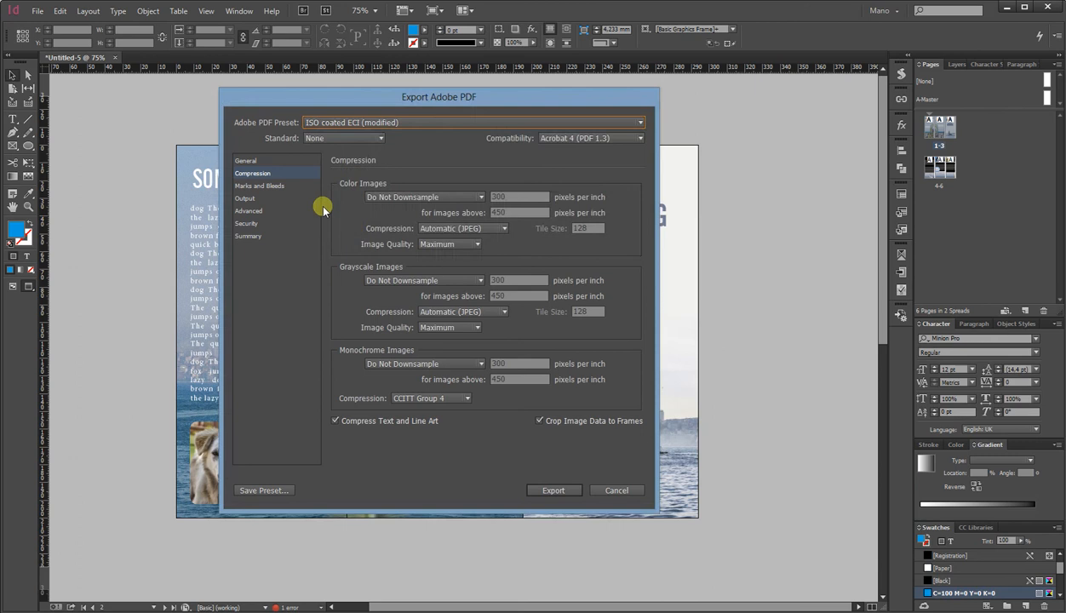
click(336, 123)
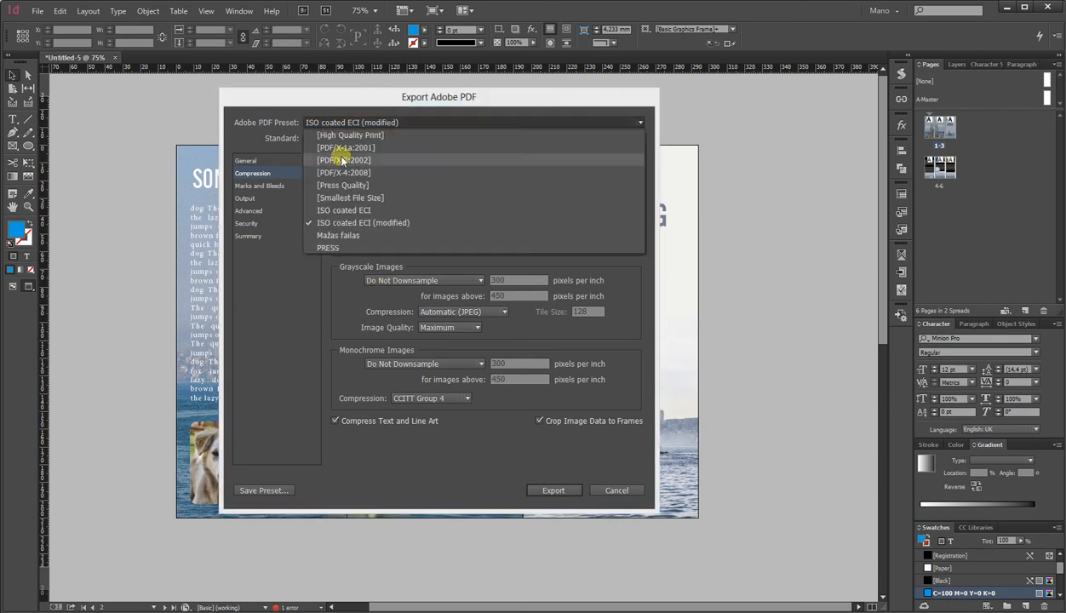
click(349, 210)
click(296, 186)
click(296, 173)
click(296, 160)
click(342, 299)
Review the compression, marks and bleeds, and output settings, then export the PDF and dismiss the overset-text warning.
click(301, 174)
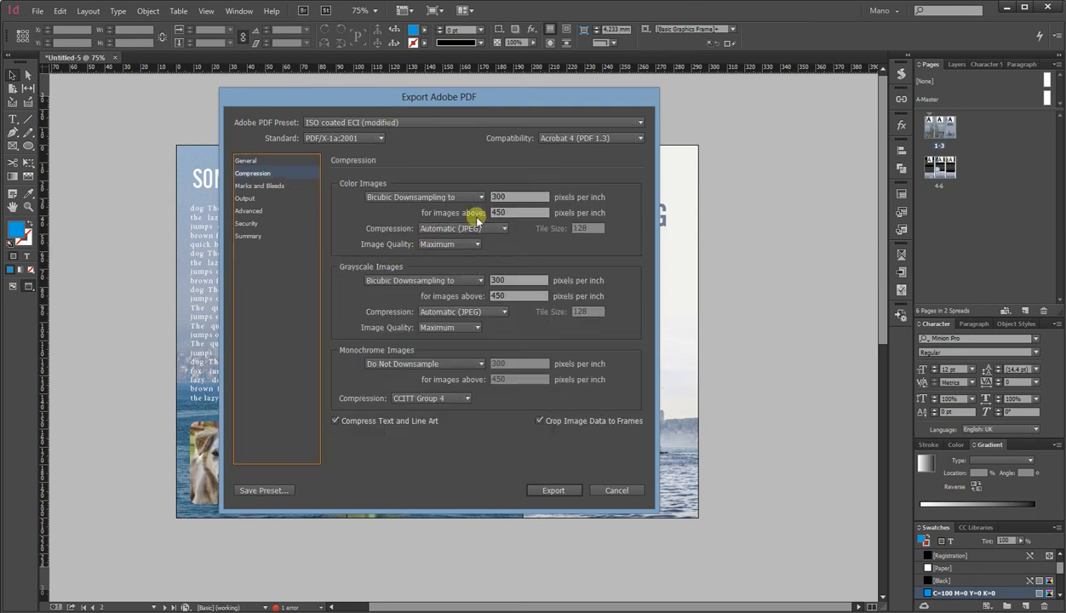
click(294, 185)
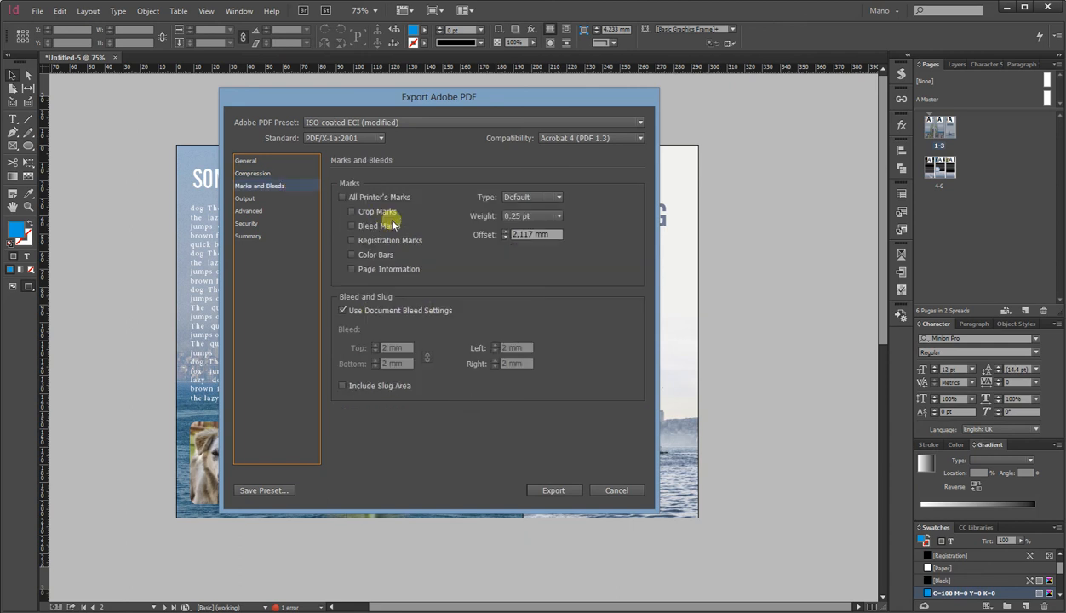
click(289, 200)
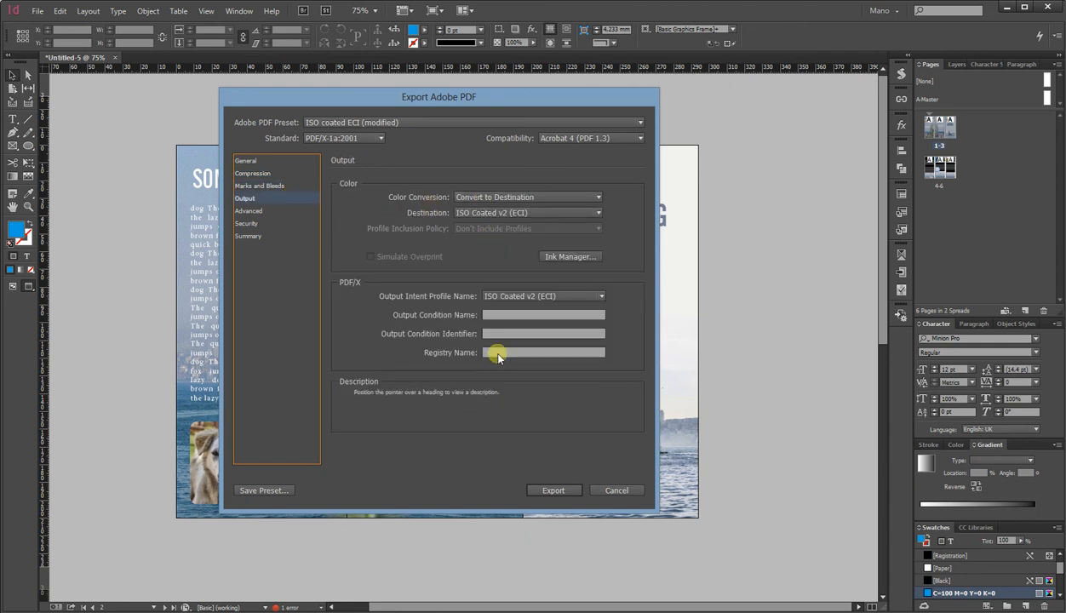
click(552, 489)
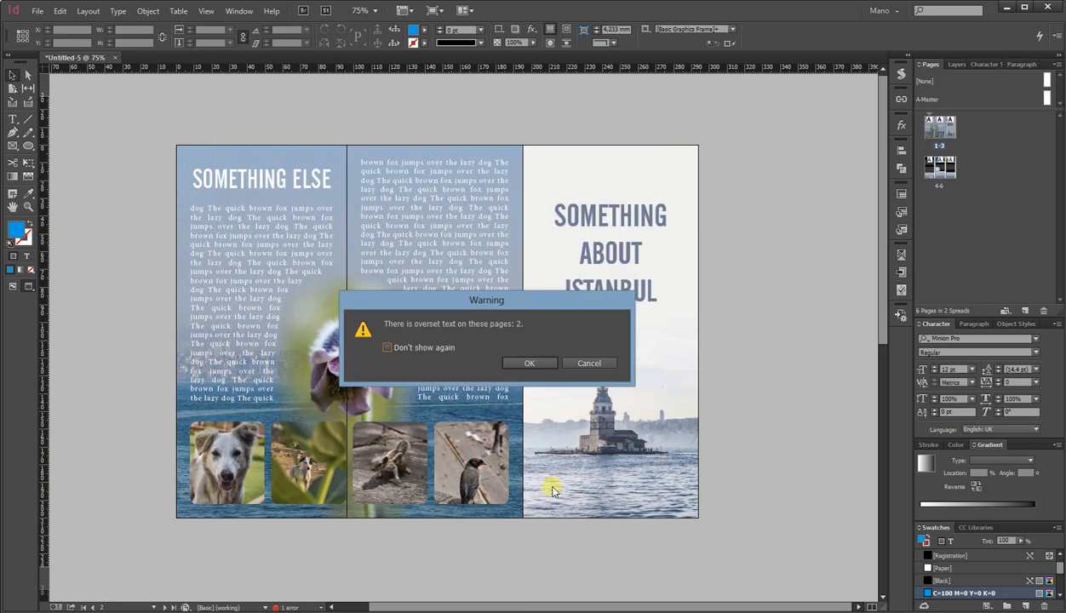
click(512, 364)
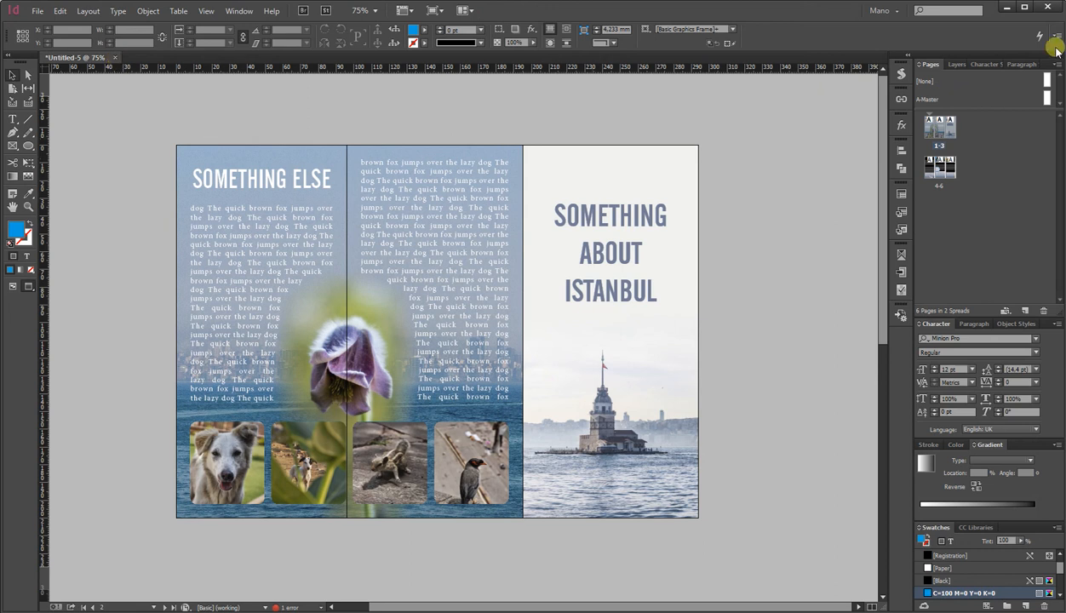
Switch to File Explorer, open the exported Untitled-5.pdf in Acrobat Reader, and inspect the spread.
key(alt+Tab)
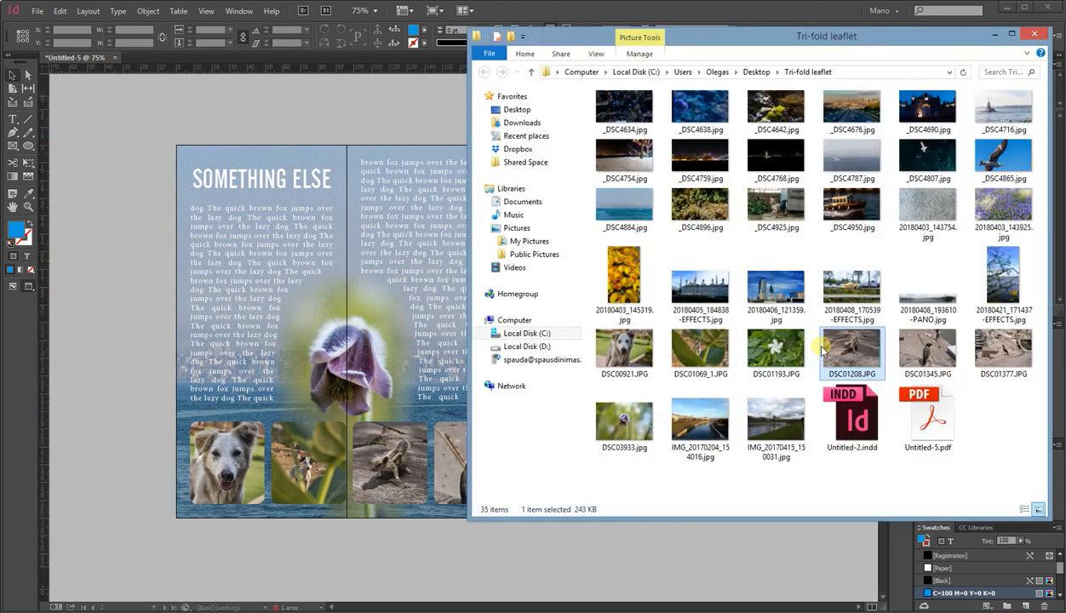
click(922, 433)
double_click(922, 421)
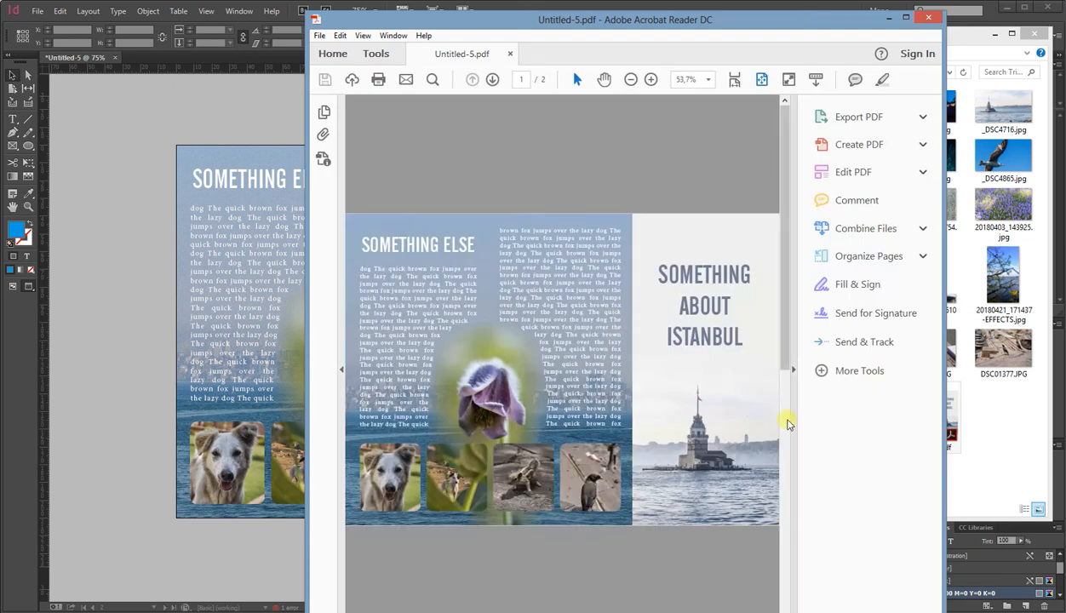
click(786, 422)
click(788, 258)
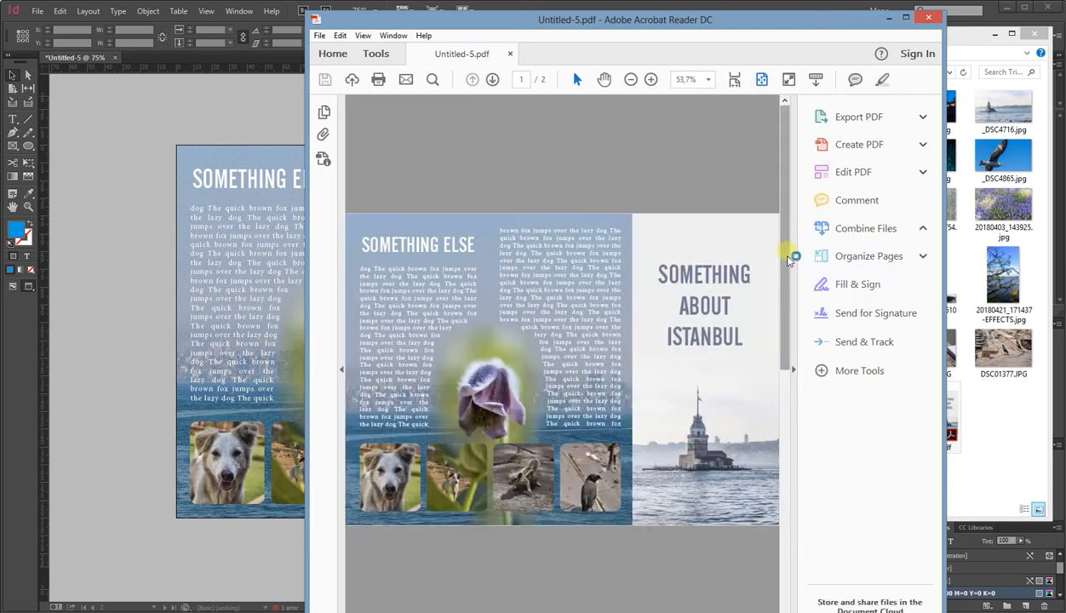